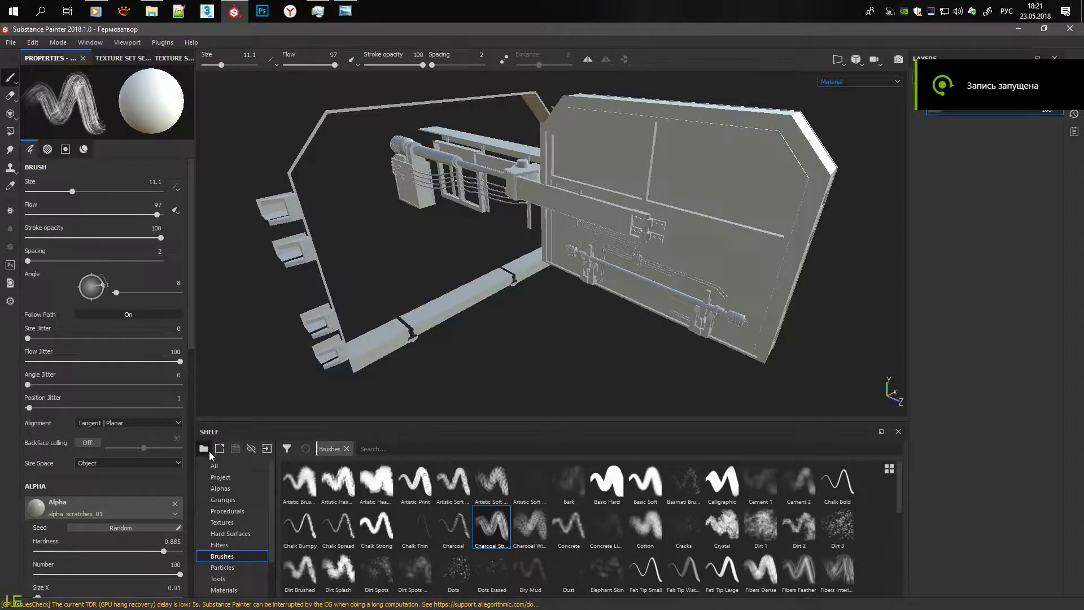
Step: Switch the asset shelf to the Filters category
click(220, 544)
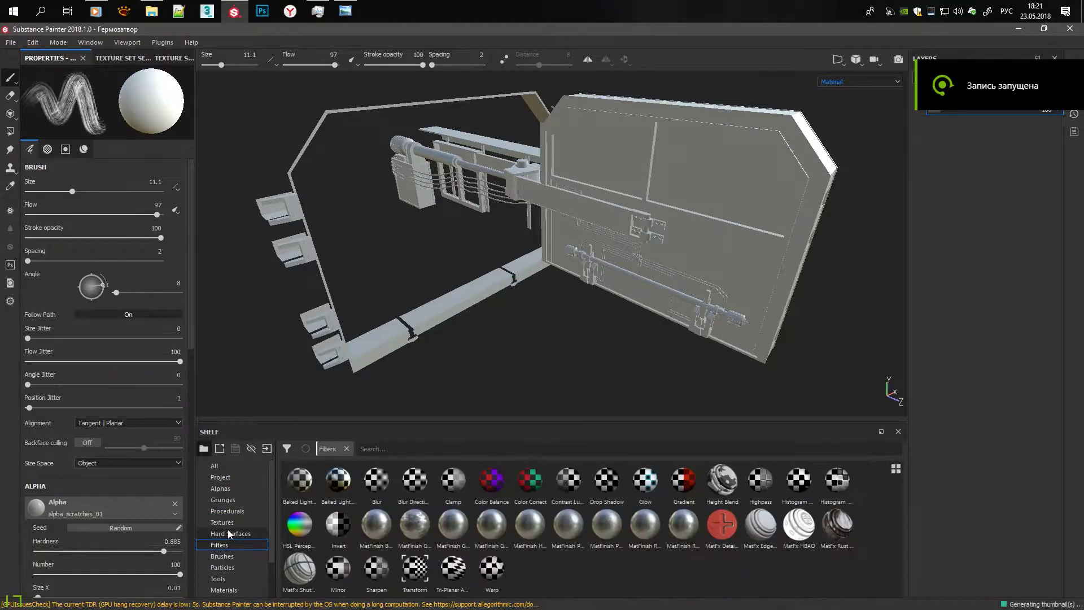
Step: Add concrete_paint as a fill layer with a black mask and the metal channel enabled
click(225, 590)
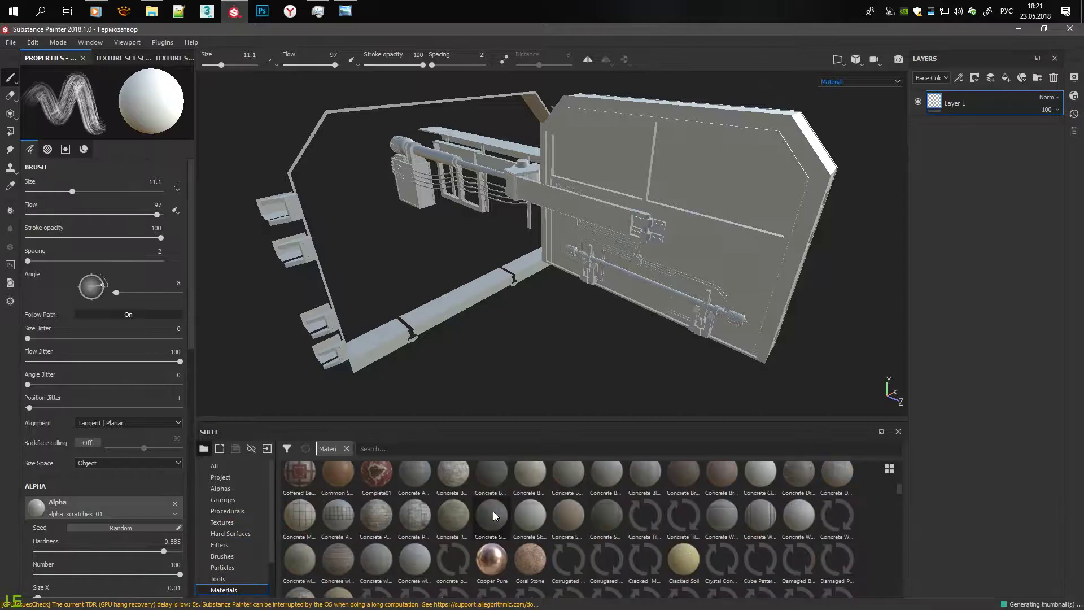
mouse_move(452, 560)
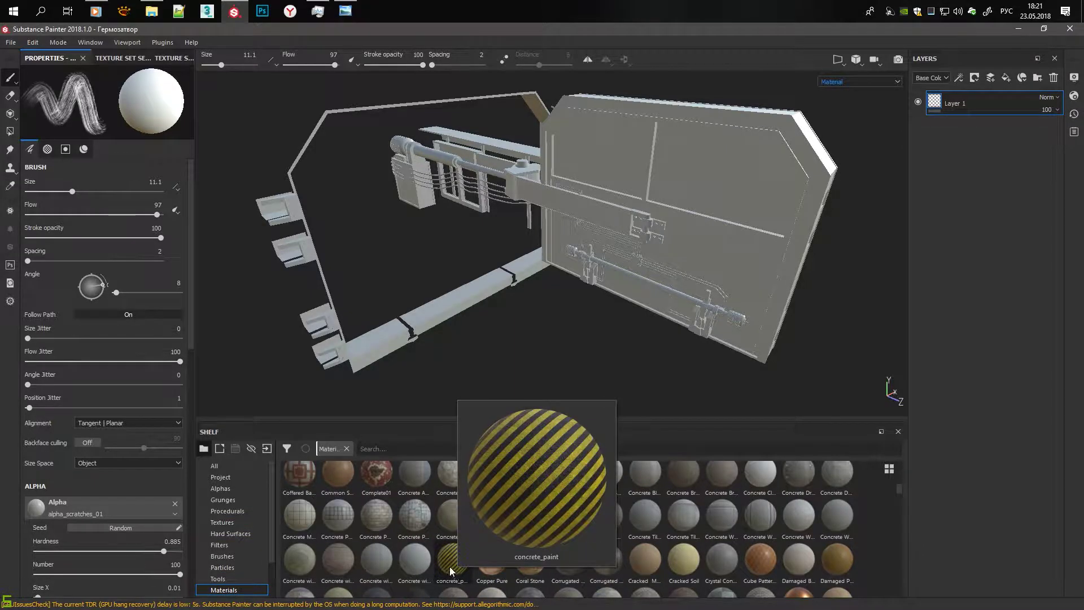
drag(449, 571, 951, 344)
right_click(952, 139)
click(951, 149)
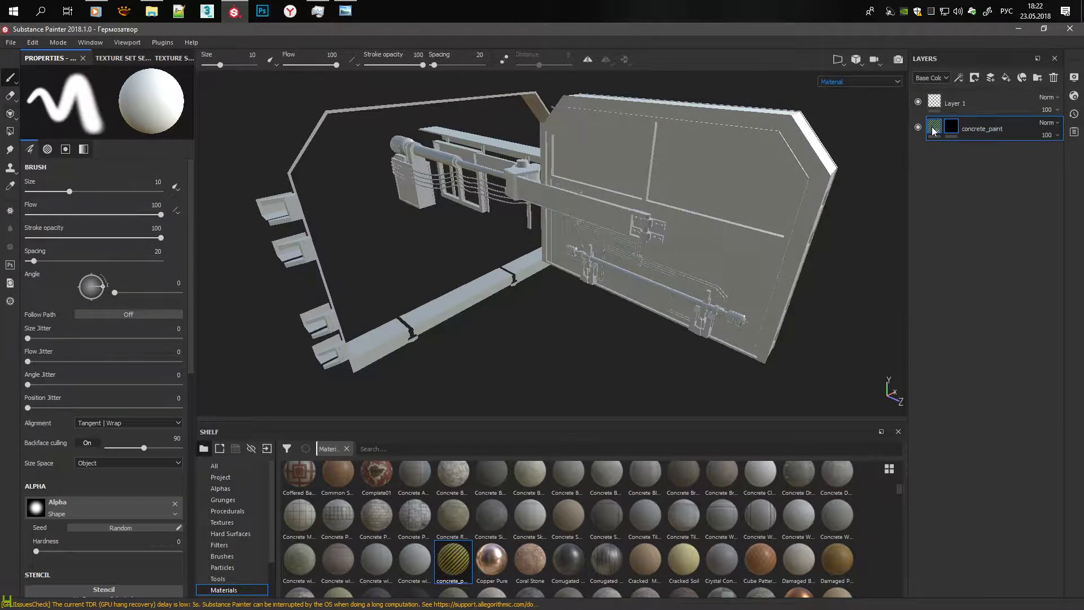
click(932, 131)
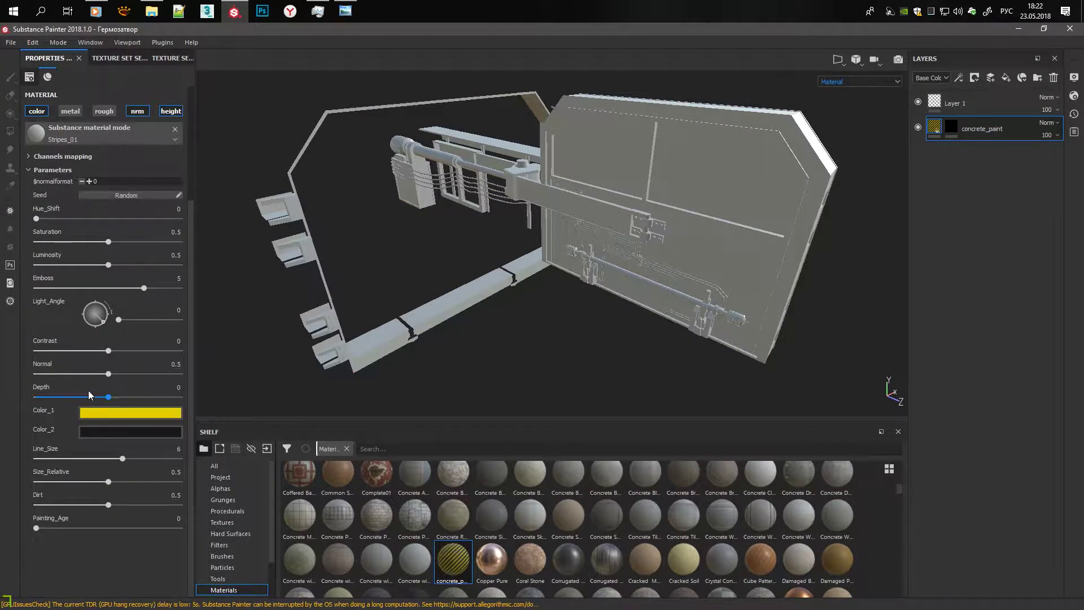
click(72, 111)
Step: Polygon-fill the door's rectangular panel face in the mask to reveal the stripes
click(951, 127)
key(4)
click(750, 249)
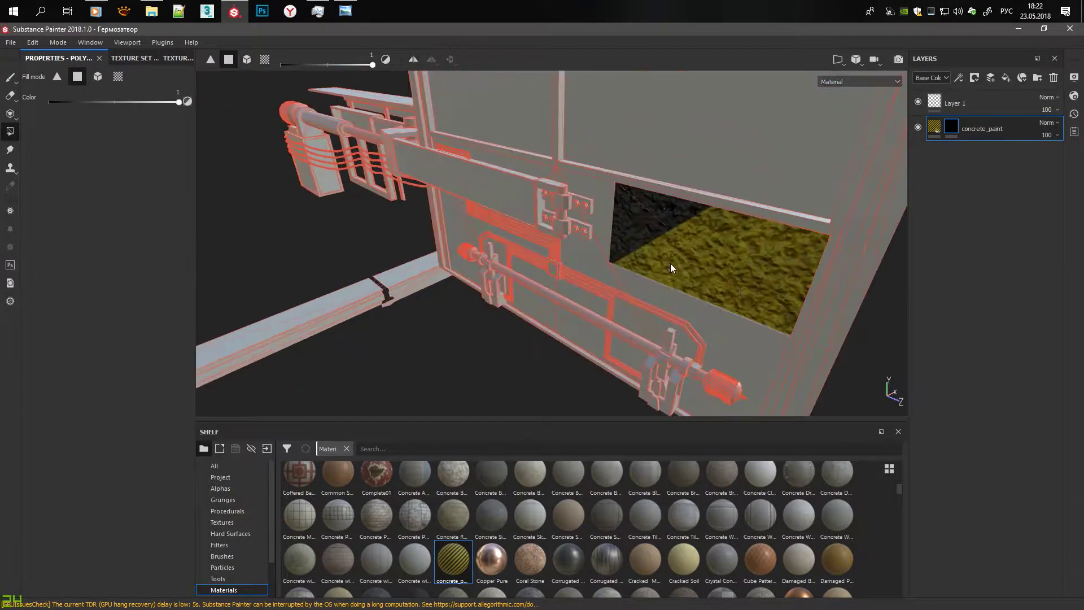
mouse_move(669, 263)
alt+mouse_down()
mouse_move(587, 238)
mouse_move(762, 239)
mouse_move(621, 243)
alt+mouse_up()
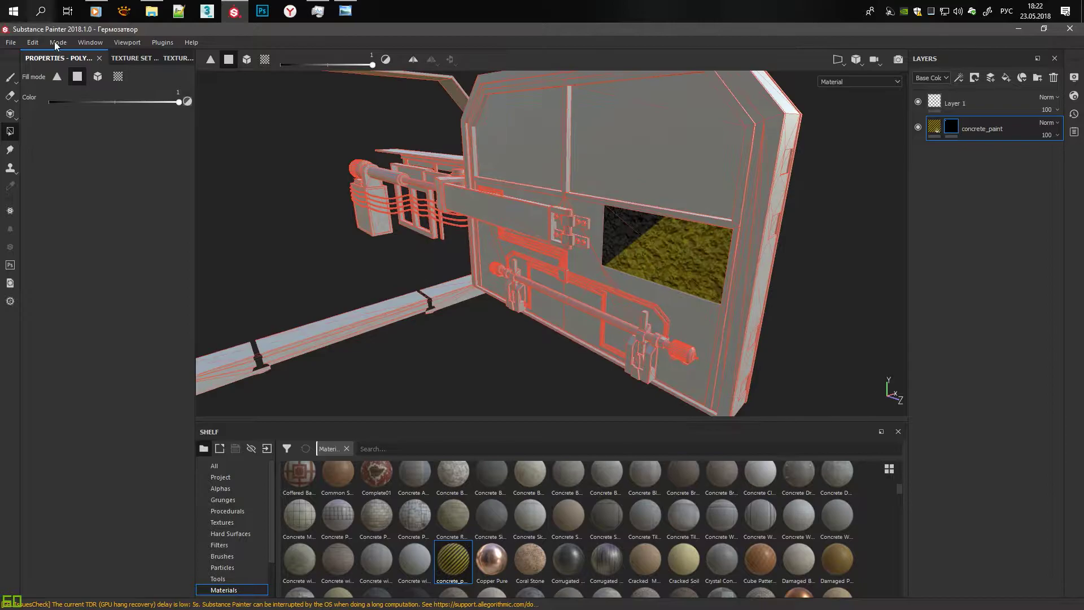
scroll(232, 531, down, 2)
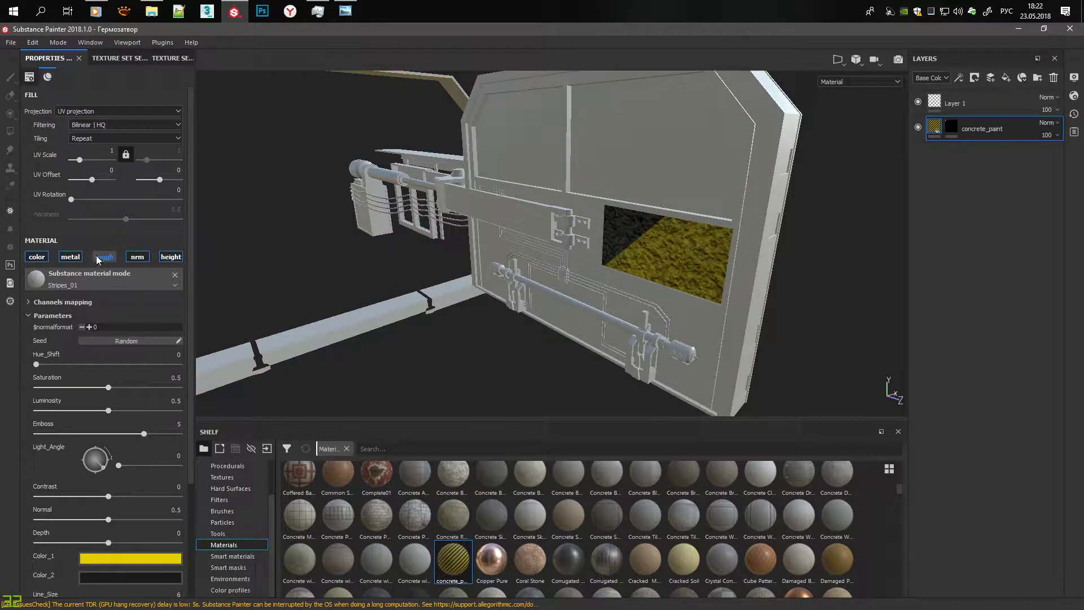
Step: Lower the stripe Emboss to -0.12 and set the UV Scale to 10
key(f)
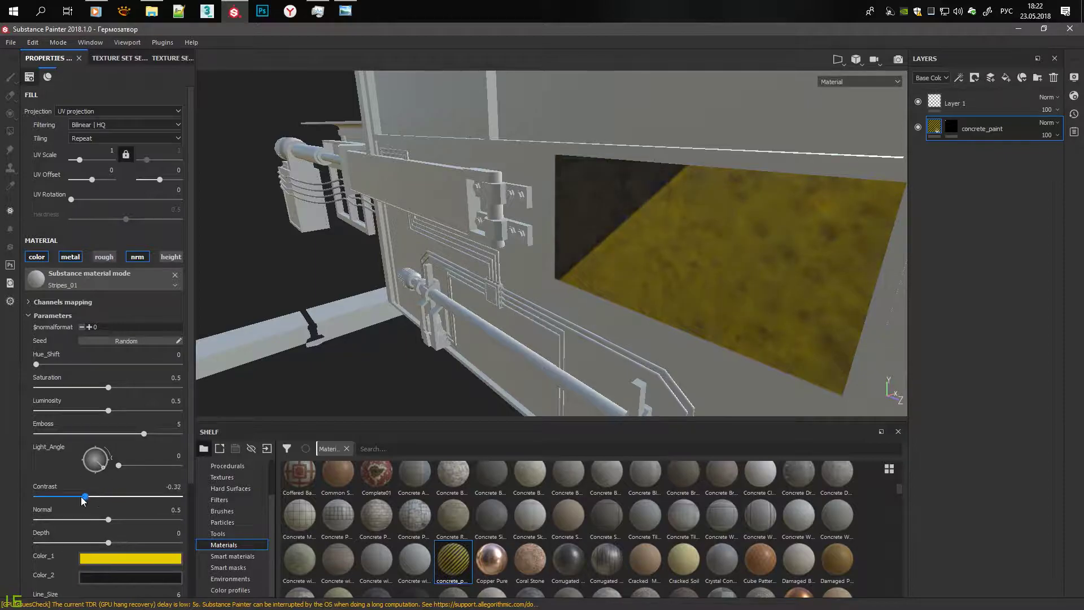
drag(82, 497, 94, 496)
click(26, 315)
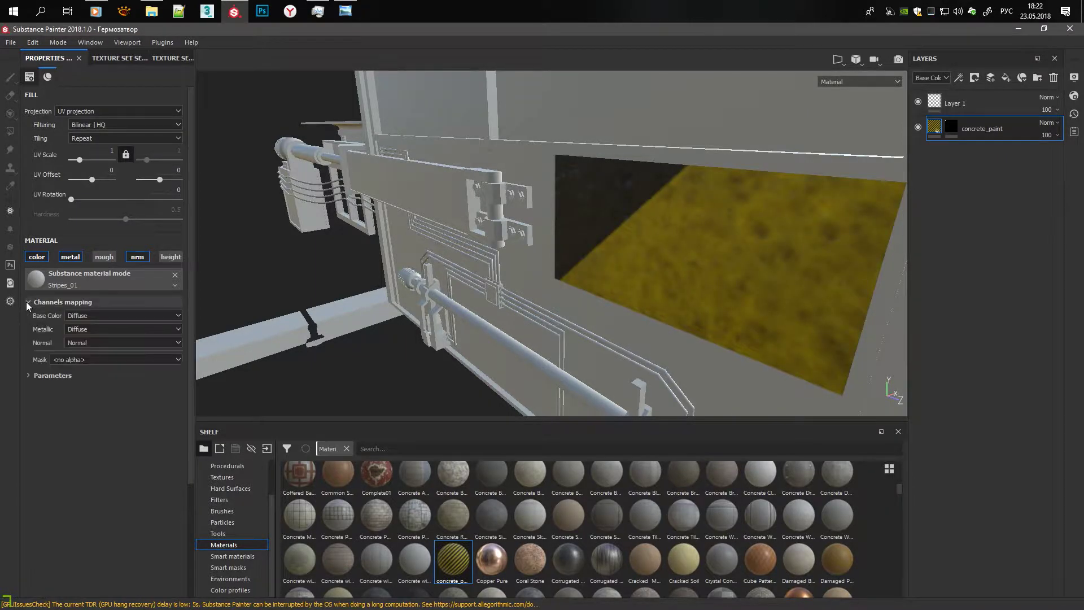
click(26, 301)
click(26, 315)
drag(144, 433, 124, 433)
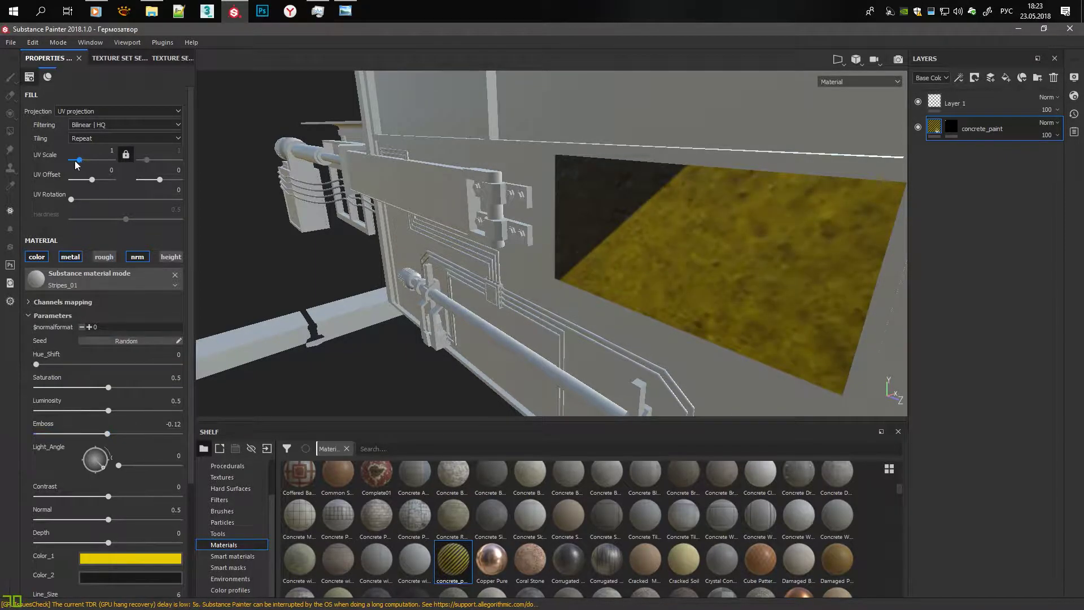
drag(77, 163, 86, 162)
alt+drag(564, 254, 677, 192)
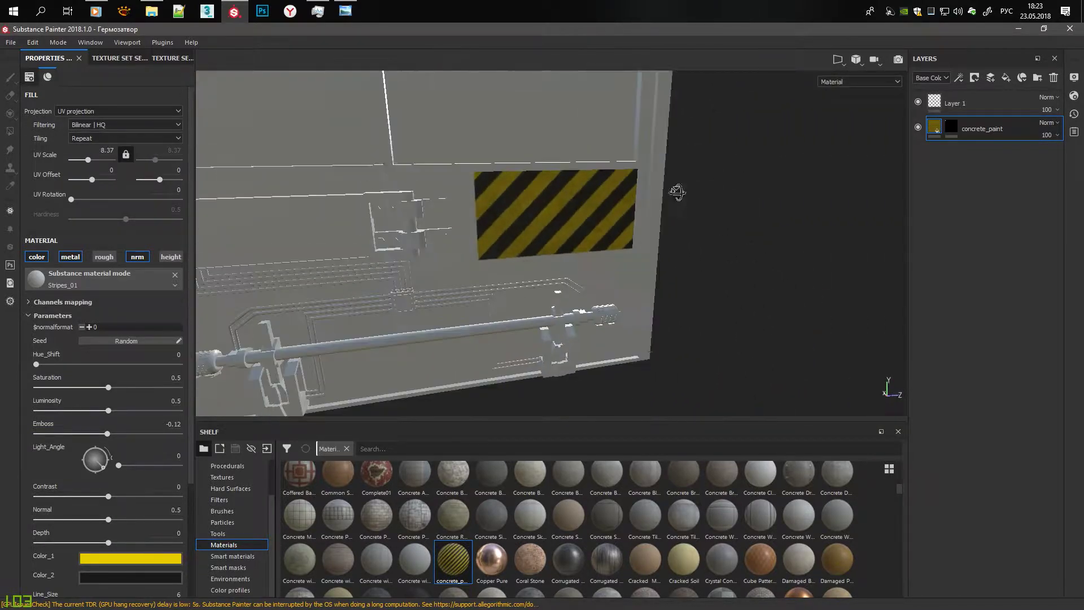
text(10)
key(Return)
mouse_move(317, 288)
alt+mouse_down()
mouse_move(525, 265)
mouse_move(606, 188)
mouse_move(581, 193)
alt+mouse_up()
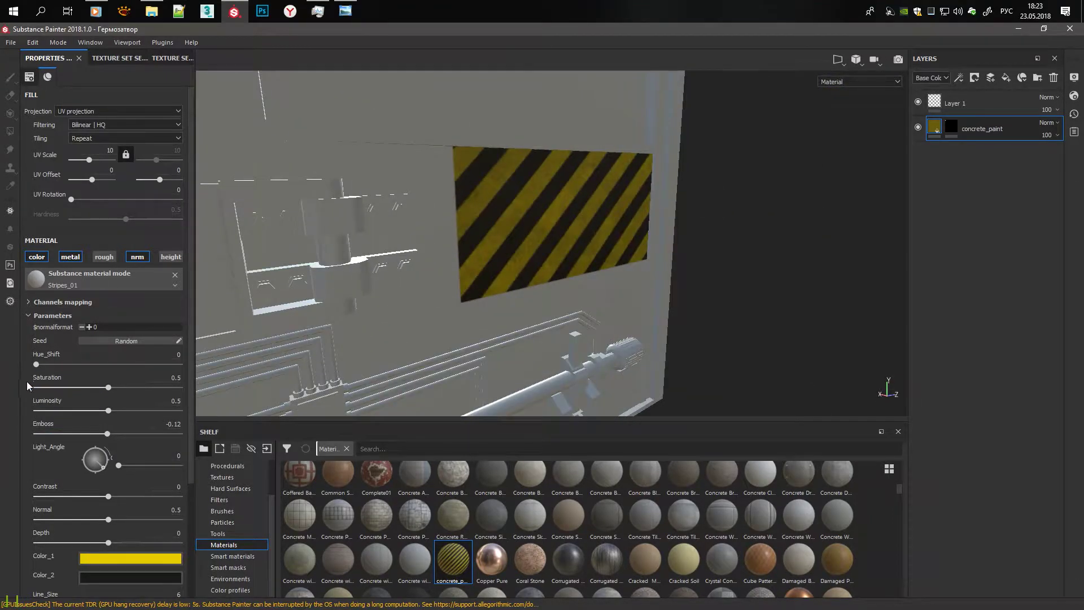
scroll(25, 381, down, 3)
Step: Set Dirt 0.47, Painting_Age 0.41 and Size_Relative 0.4 for dirtier, narrower stripes
click(126, 504)
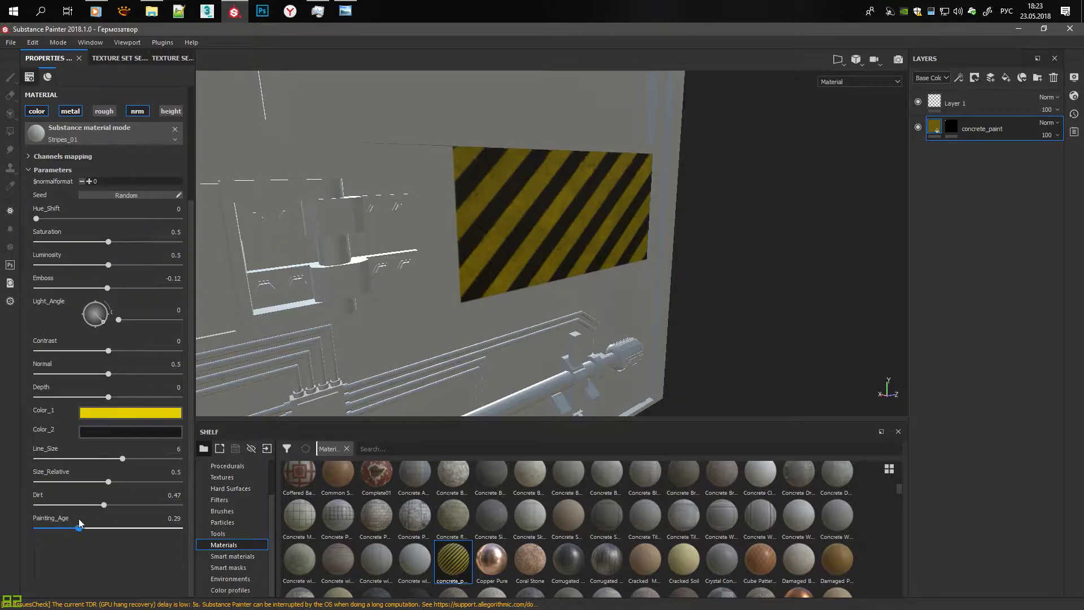
mouse_move(107, 484)
mouse_down()
mouse_move(93, 485)
mouse_move(122, 459)
mouse_up()
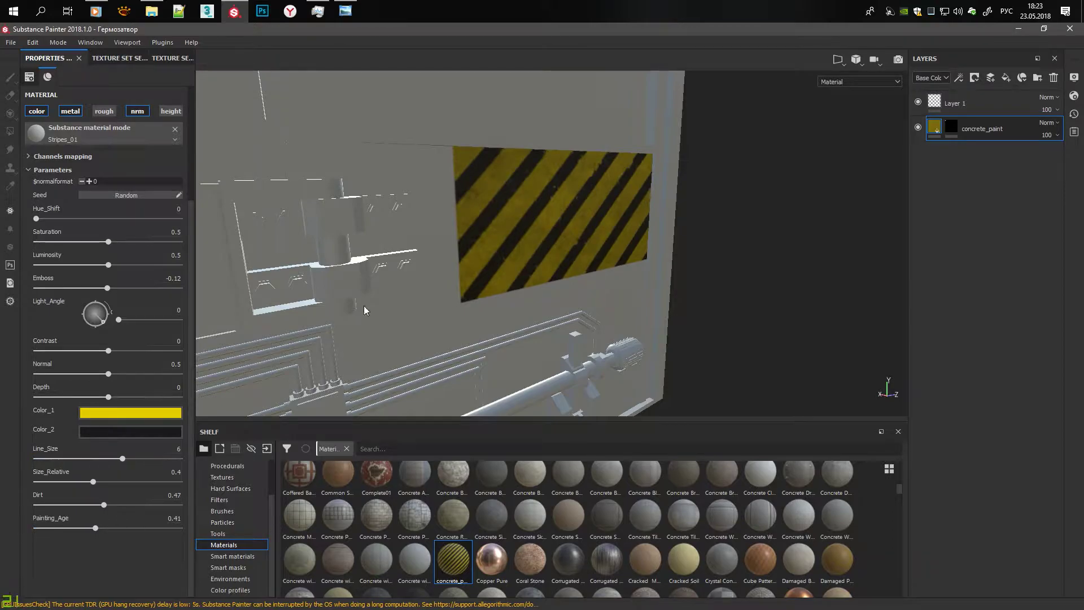
mouse_move(362, 248)
alt+mouse_down()
mouse_move(309, 233)
mouse_move(612, 282)
alt+mouse_up()
scroll(599, 510, down, 5)
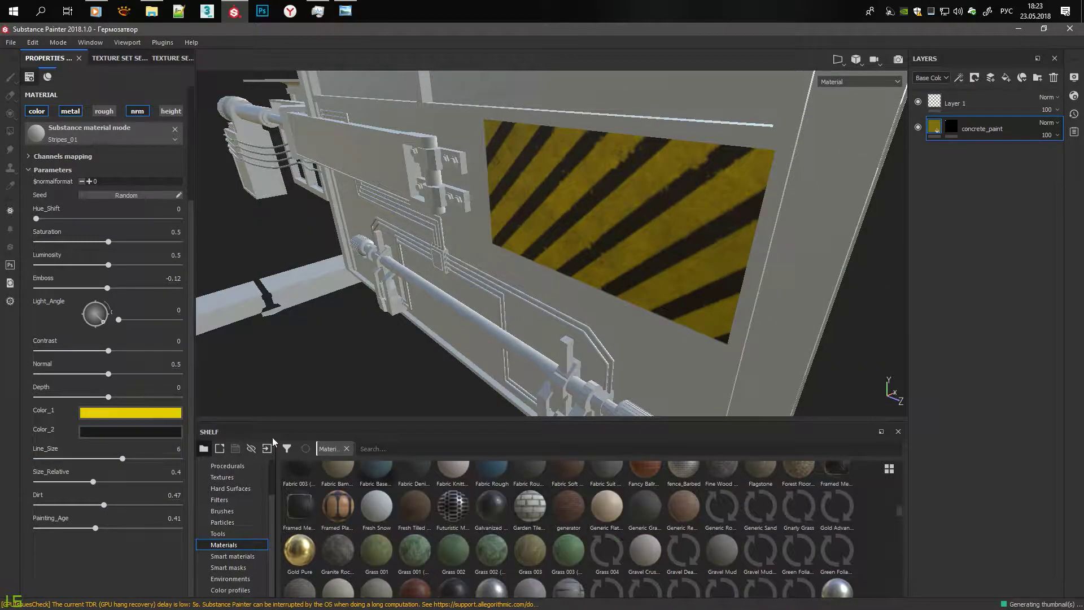
Step: Show the Smart materials shelf and browse the available presets
click(238, 556)
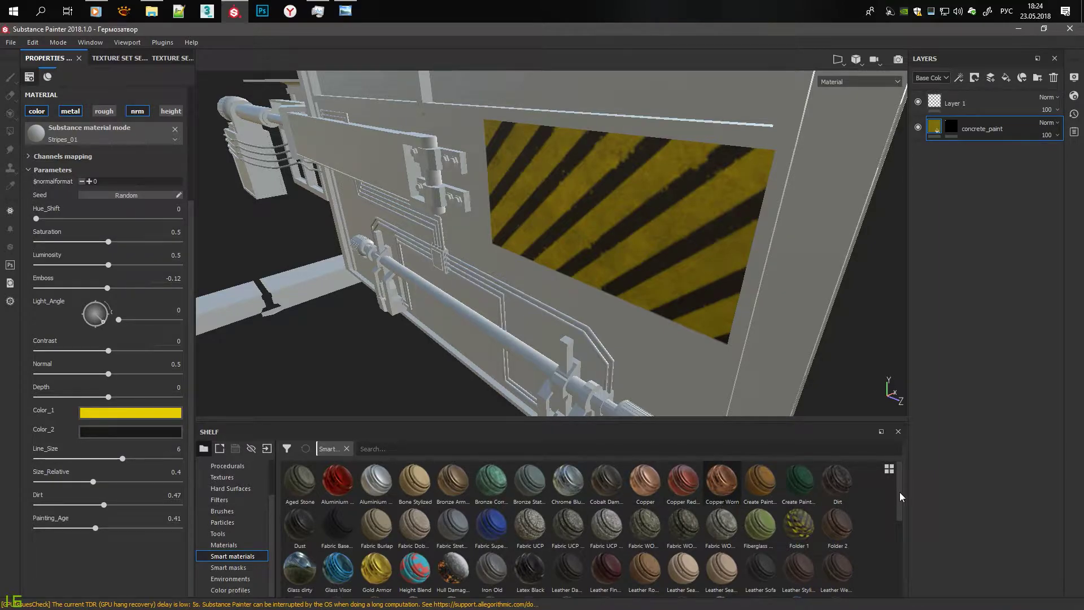
drag(899, 492, 900, 567)
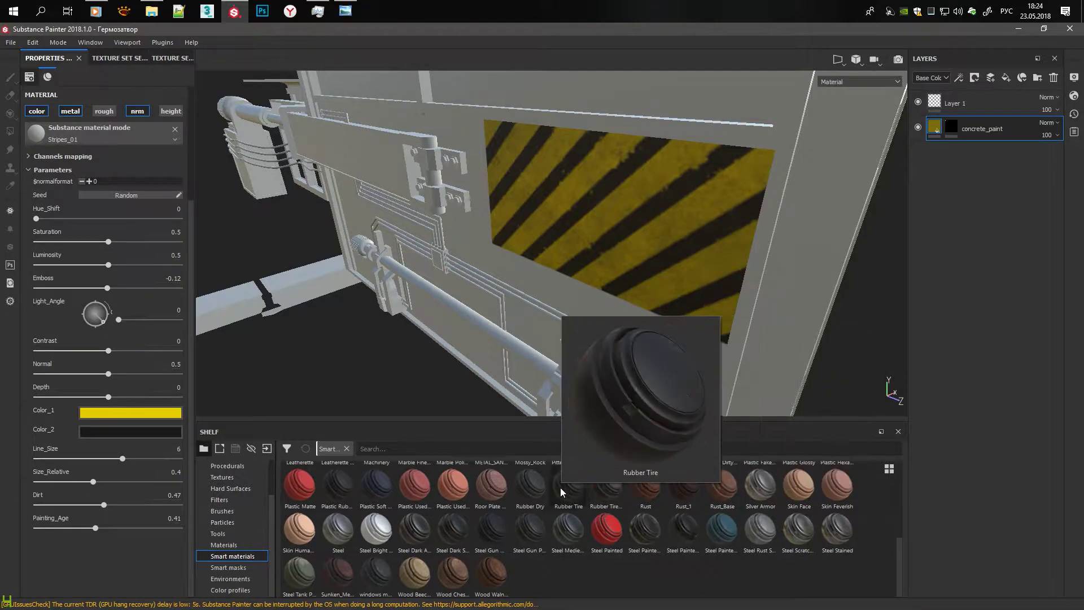
scroll(367, 575, up, 5)
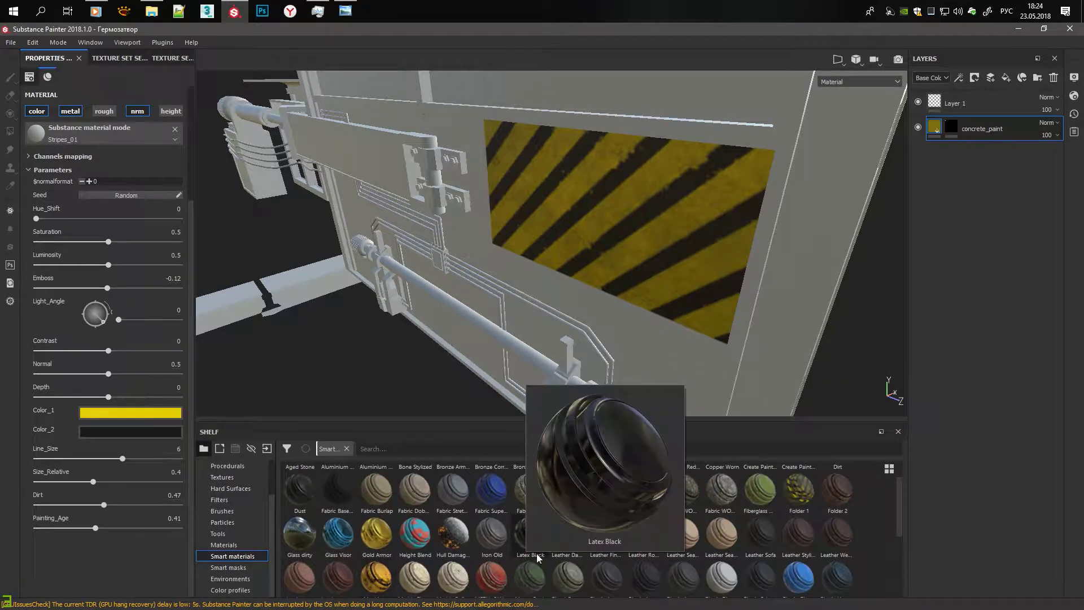
scroll(419, 522, up, 1)
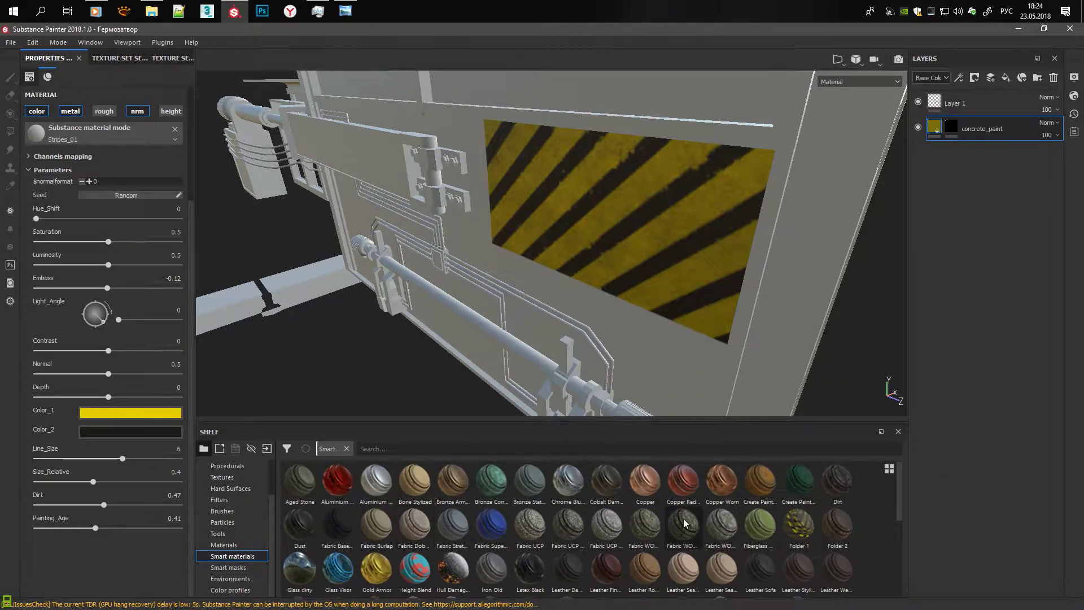
scroll(685, 508, down, 3)
scroll(364, 568, down, 1)
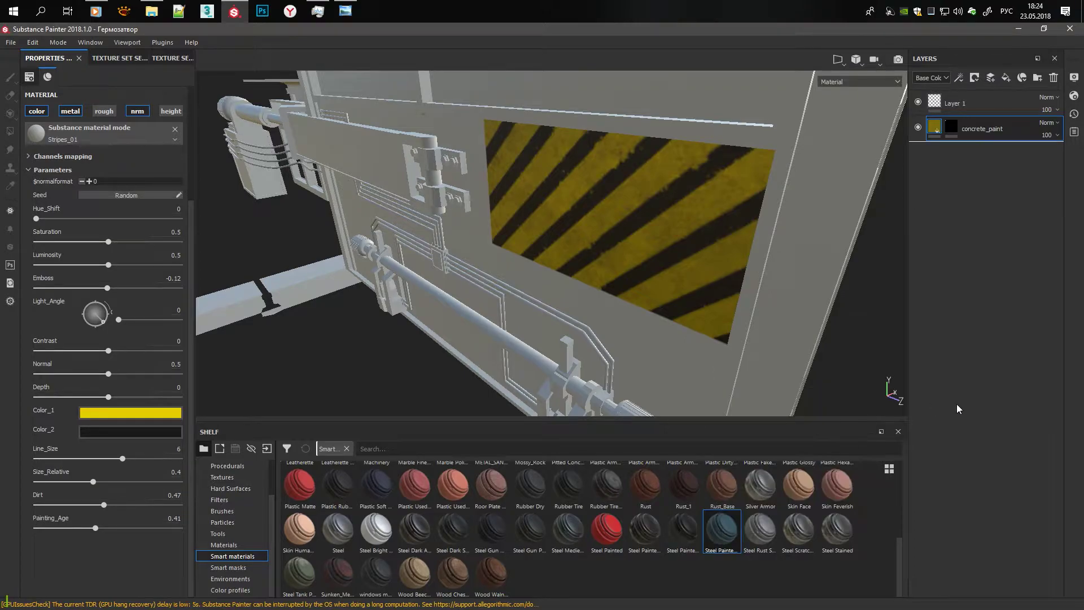
Step: Apply Steel Painted Stained to the model, inspect it, then delete its folder
drag(713, 537, 932, 152)
click(931, 153)
mouse_move(664, 157)
alt+mouse_down()
mouse_move(460, 212)
mouse_move(387, 175)
mouse_move(240, 185)
mouse_move(835, 493)
alt+mouse_up()
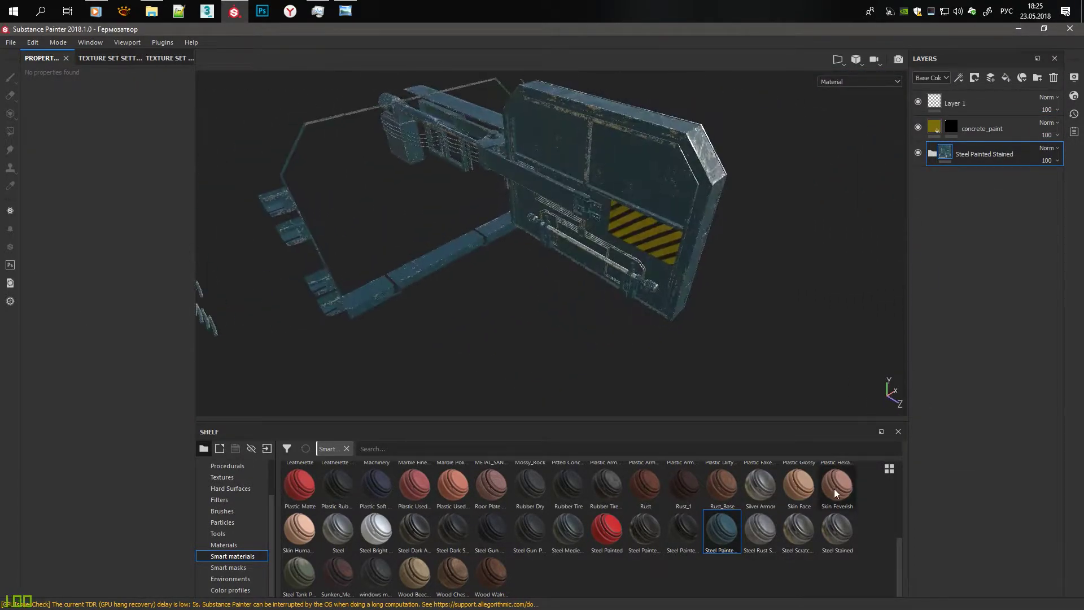
click(1053, 78)
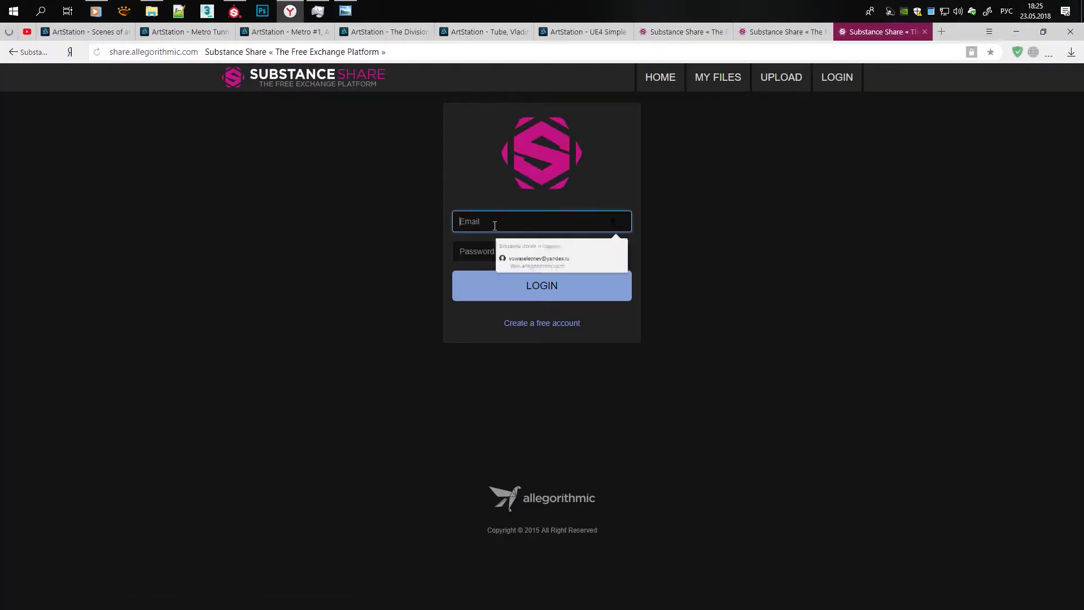
Step: Log in to Substance Share and download the Painted steel smart material
click(541, 286)
click(649, 32)
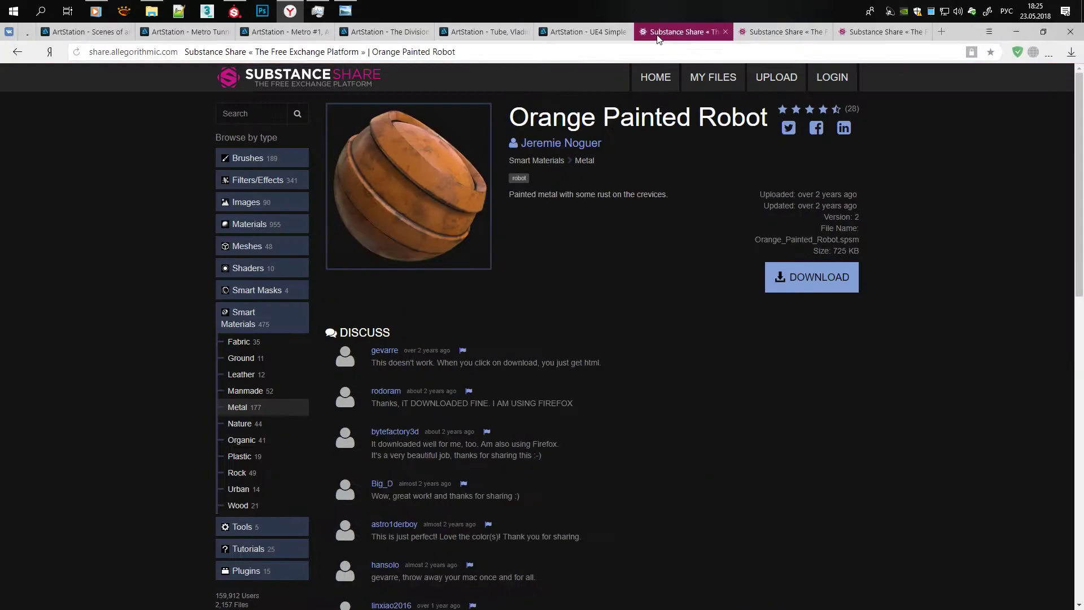
key(ctrl+Tab)
key(ctrl+Tab)
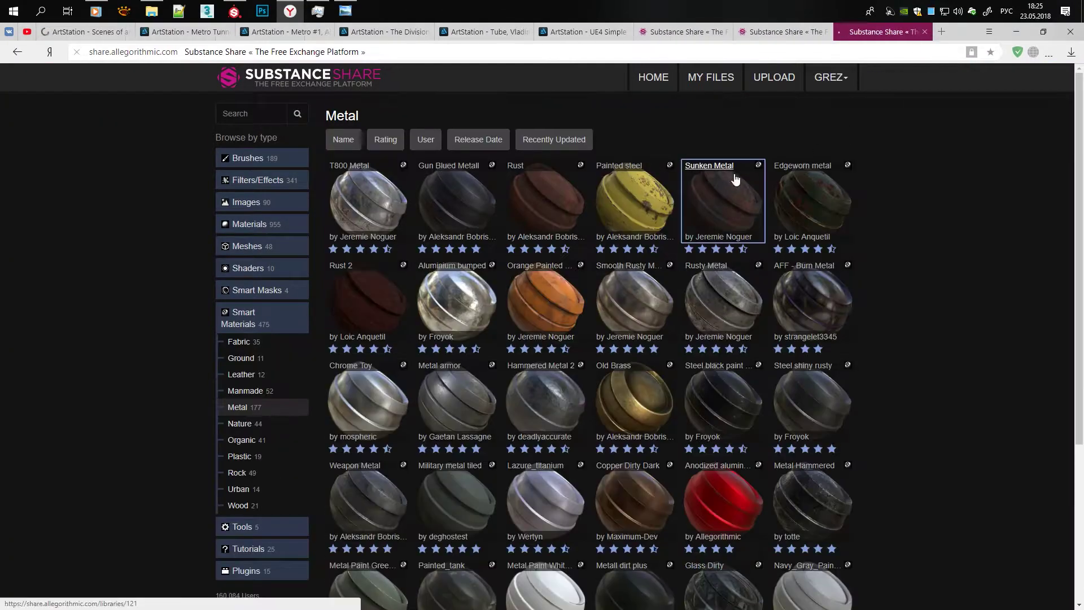
key(ctrl+shift+Tab)
click(813, 253)
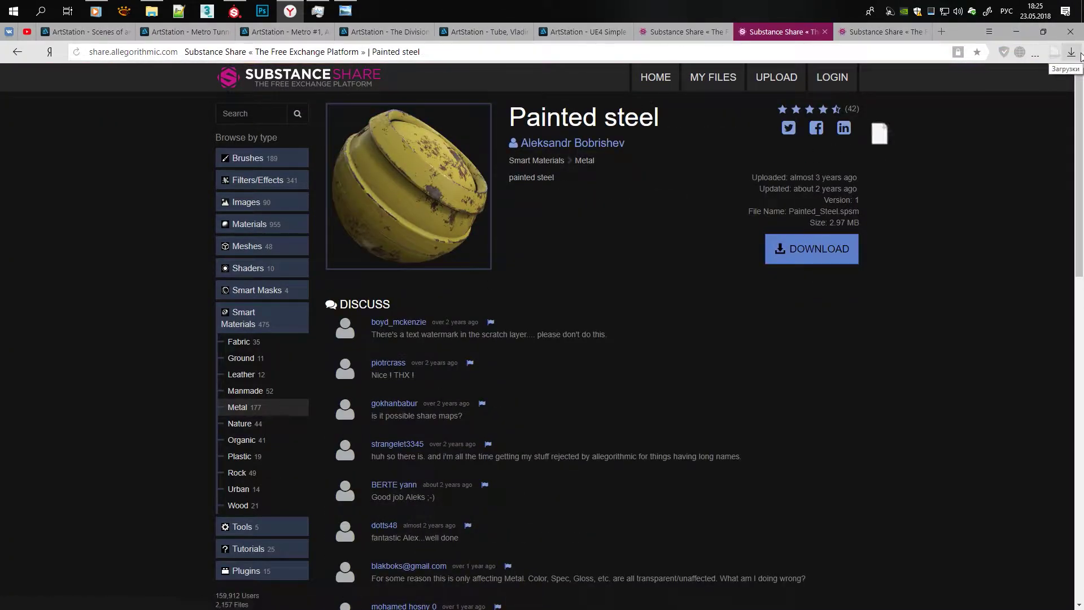
Step: Drag Painted_Steel.spsm and METAL_SANDY_DIRT___OLD_v2.spsm from the downloads folder into Painter
click(1080, 56)
click(960, 275)
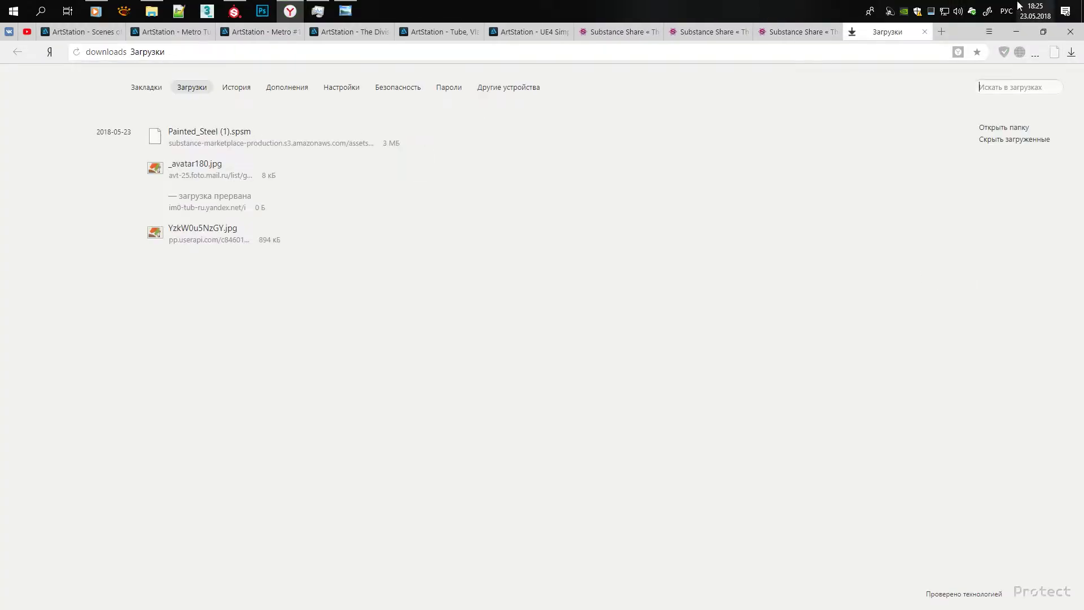
key(ctrl+w)
click(1070, 52)
click(907, 128)
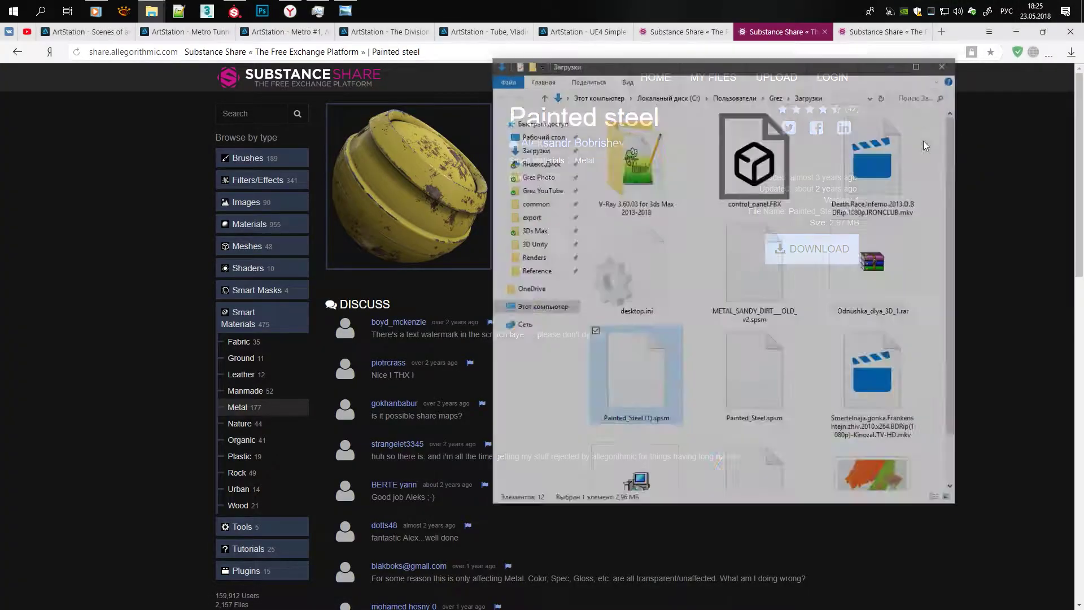
click(755, 316)
ctrl+click(752, 242)
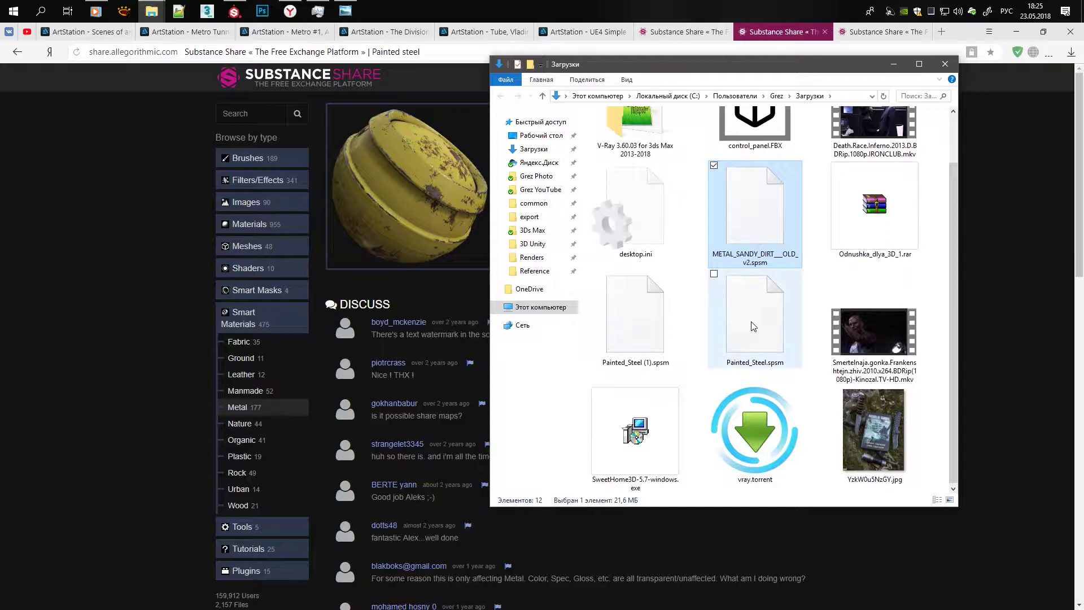
mouse_move(754, 305)
mouse_down()
mouse_move(632, 298)
mouse_move(618, 448)
mouse_up()
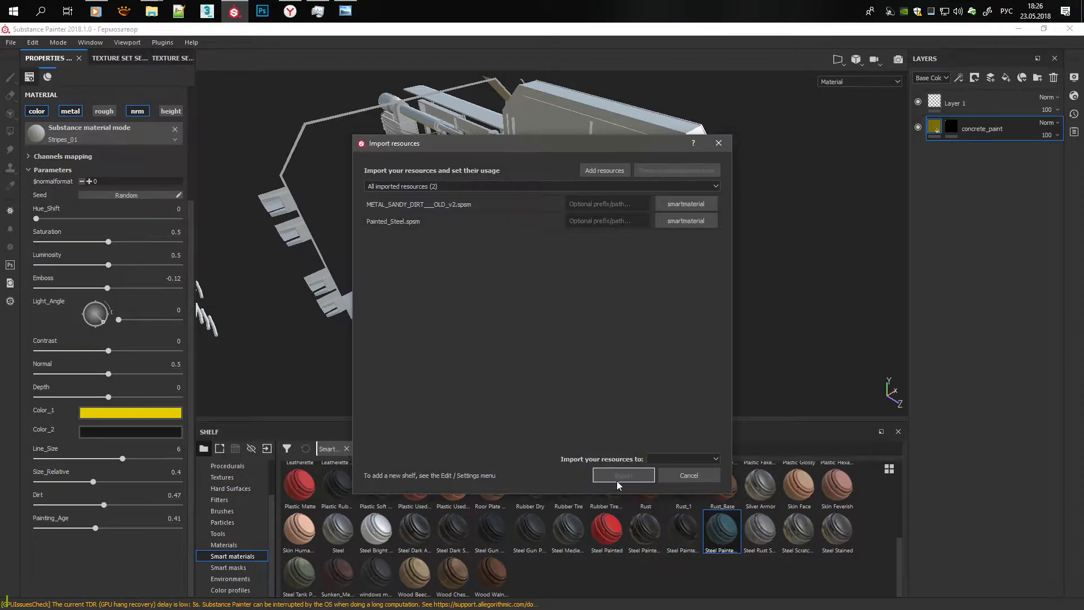
Step: Import the materials, drop METAL_SANDY_DIRT___OLD_v2 on the door and select its PAINTED METAL layer
click(683, 458)
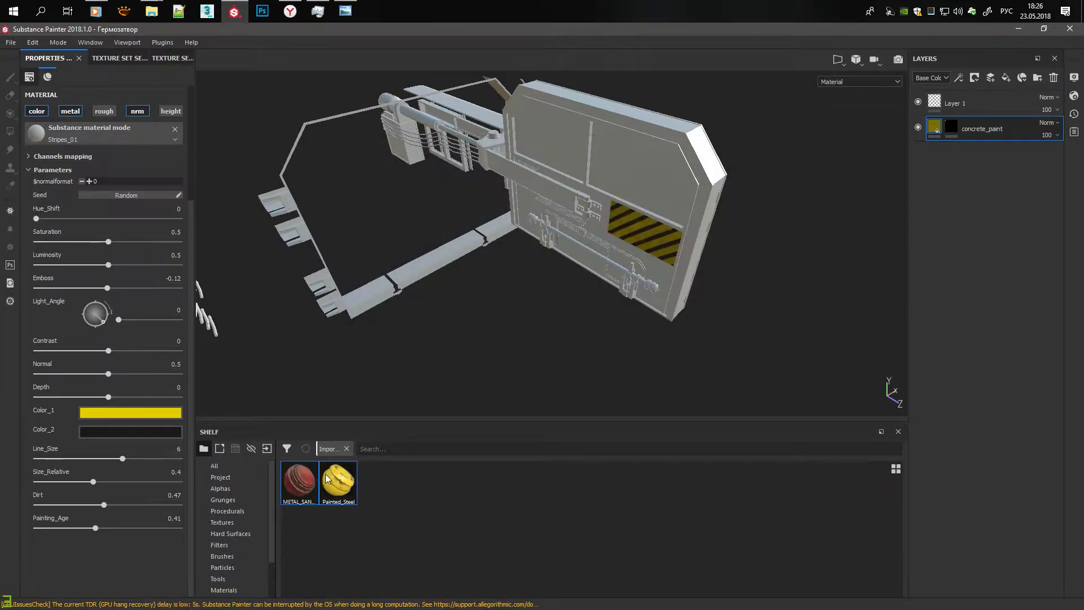
drag(962, 265, 961, 264)
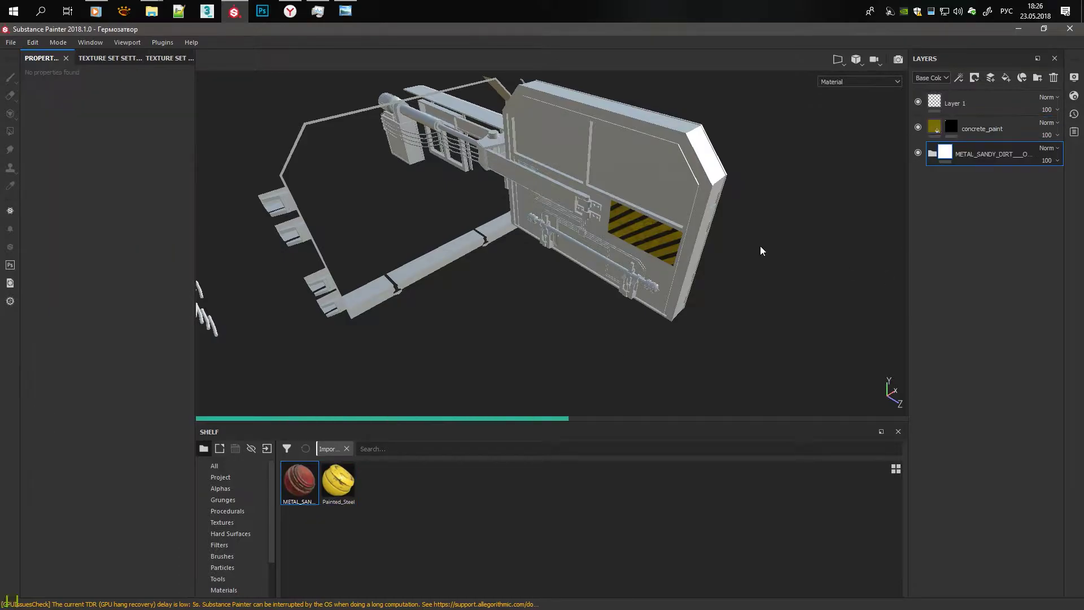
alt+drag(624, 151, 932, 156)
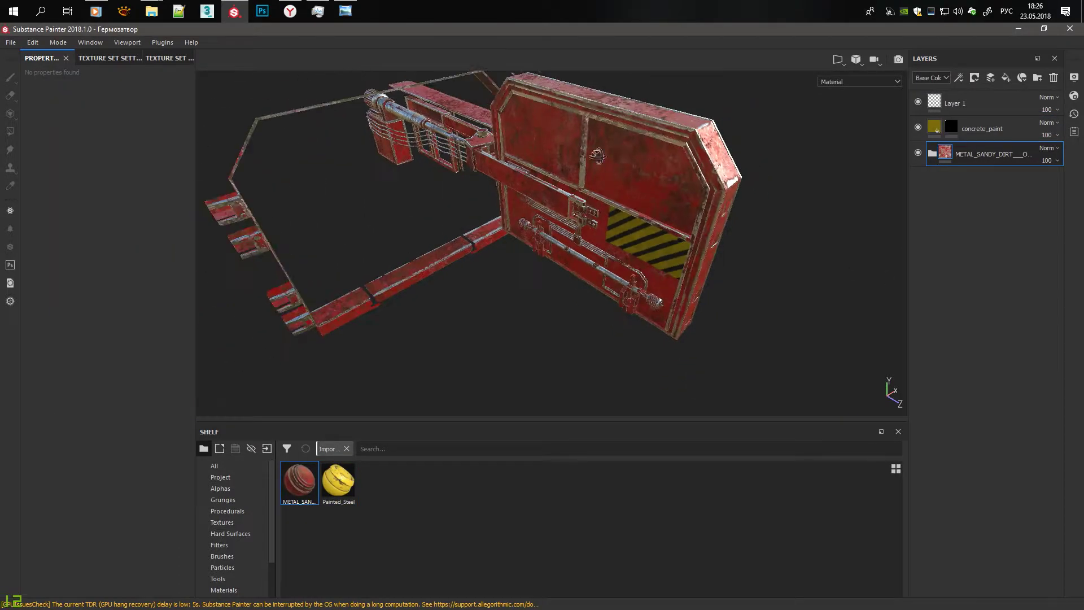
click(931, 154)
click(1005, 306)
Step: Set the PAINTED METAL base colour and the RUST colour to dark grey
click(107, 329)
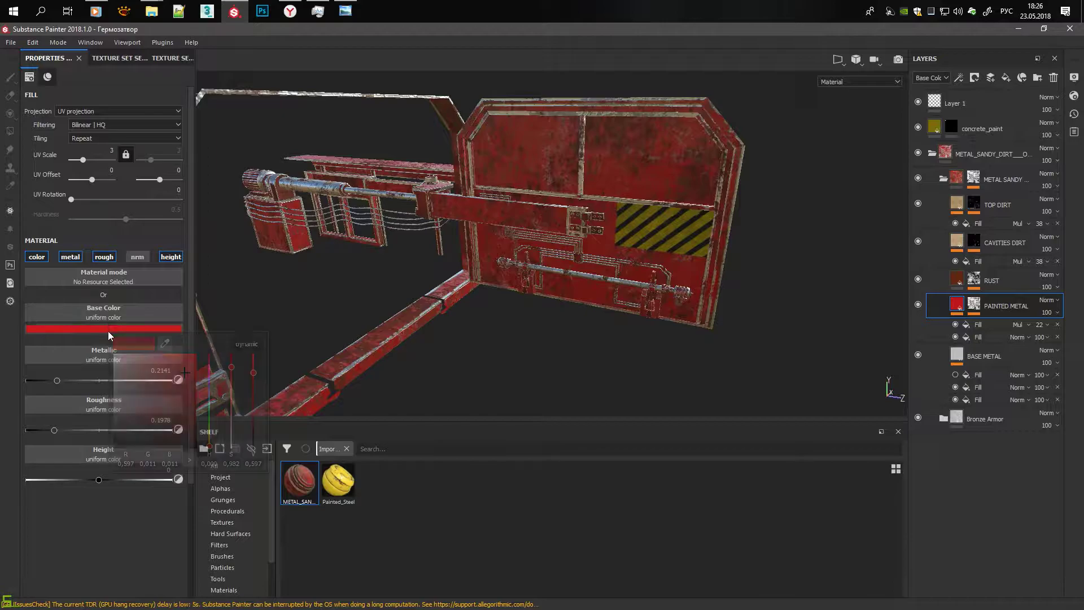
drag(141, 378, 95, 392)
click(992, 280)
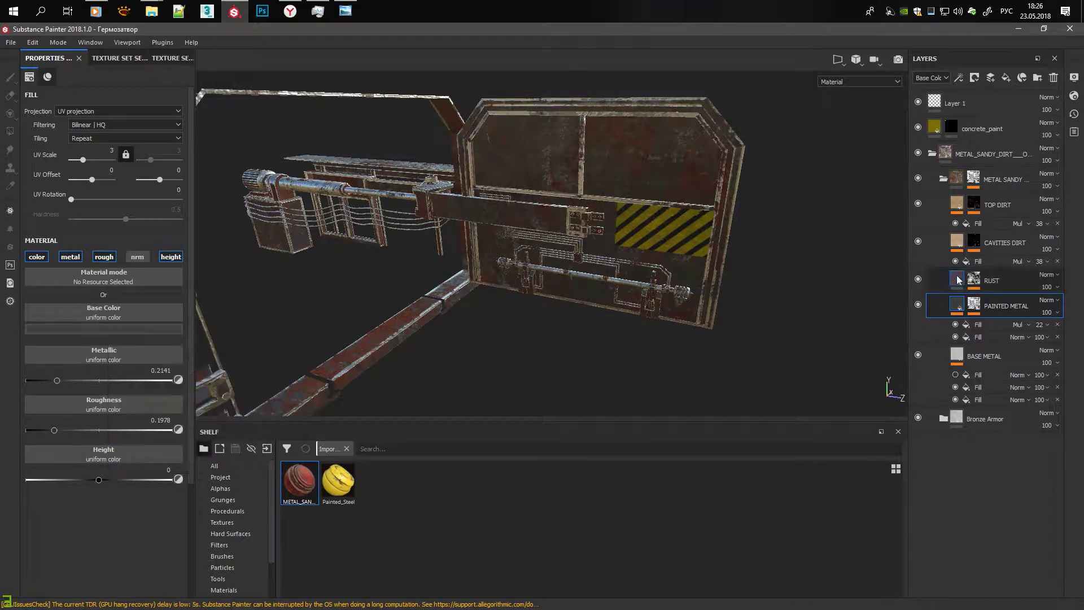
click(89, 345)
drag(99, 412, 59, 449)
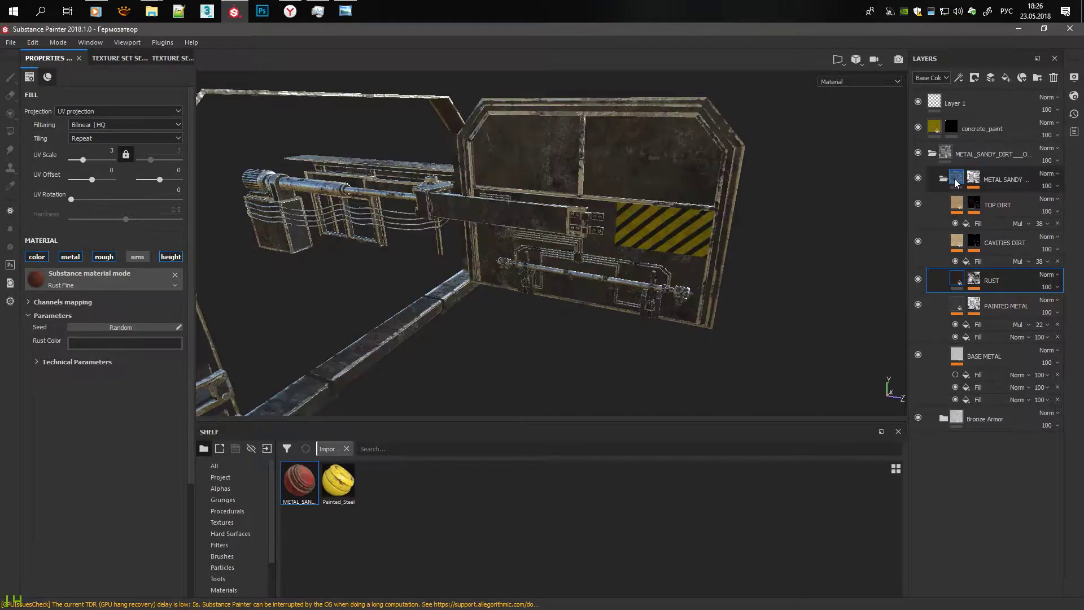
click(973, 179)
click(996, 199)
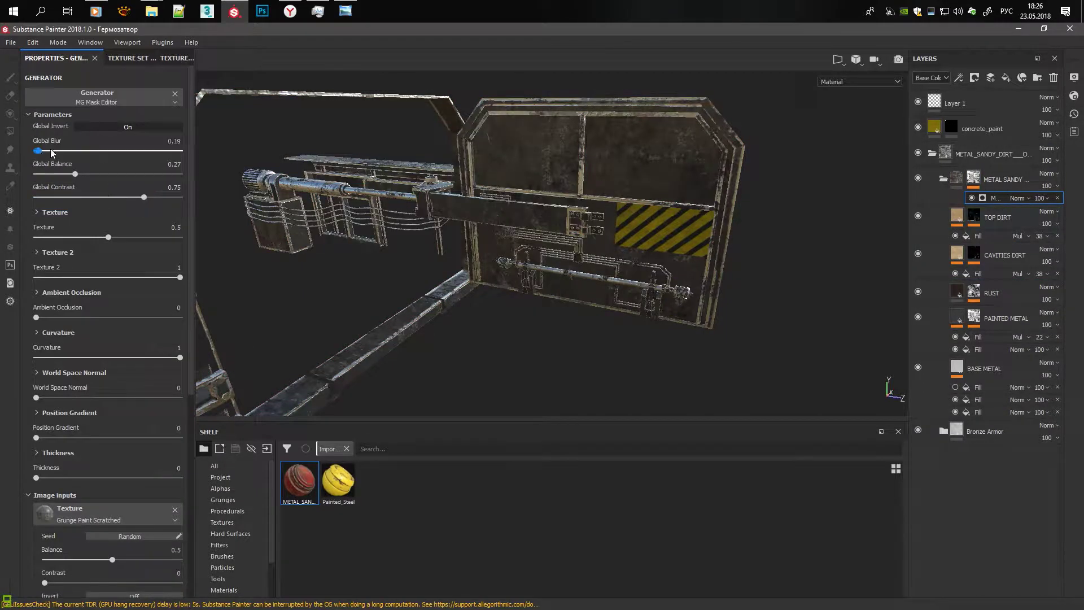
Step: Tune the grime mask's Global Blur and Balance and drop Global Contrast to 0
drag(52, 151, 143, 149)
mouse_move(75, 174)
mouse_down()
mouse_move(165, 176)
mouse_move(27, 186)
mouse_up()
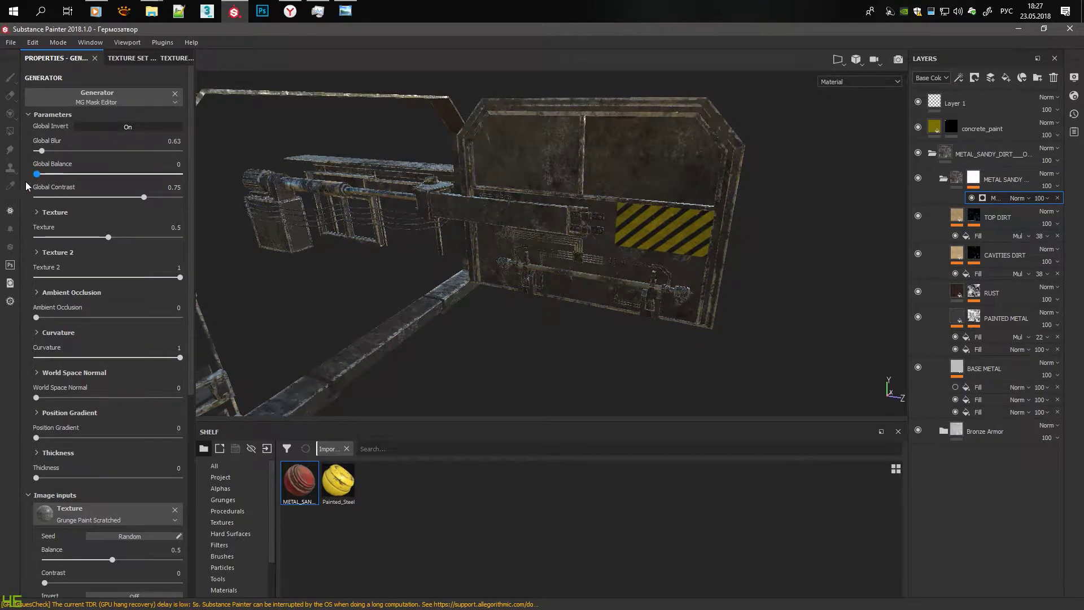
mouse_move(578, 244)
alt+mouse_down()
mouse_move(442, 223)
mouse_move(474, 184)
alt+mouse_up()
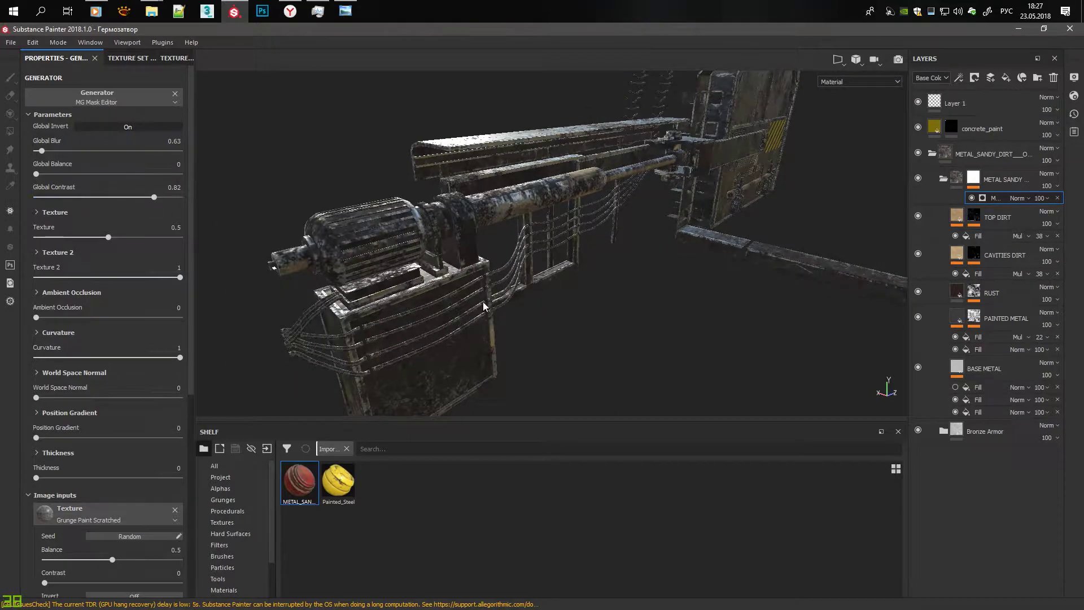
alt+drag(483, 306, 78, 281)
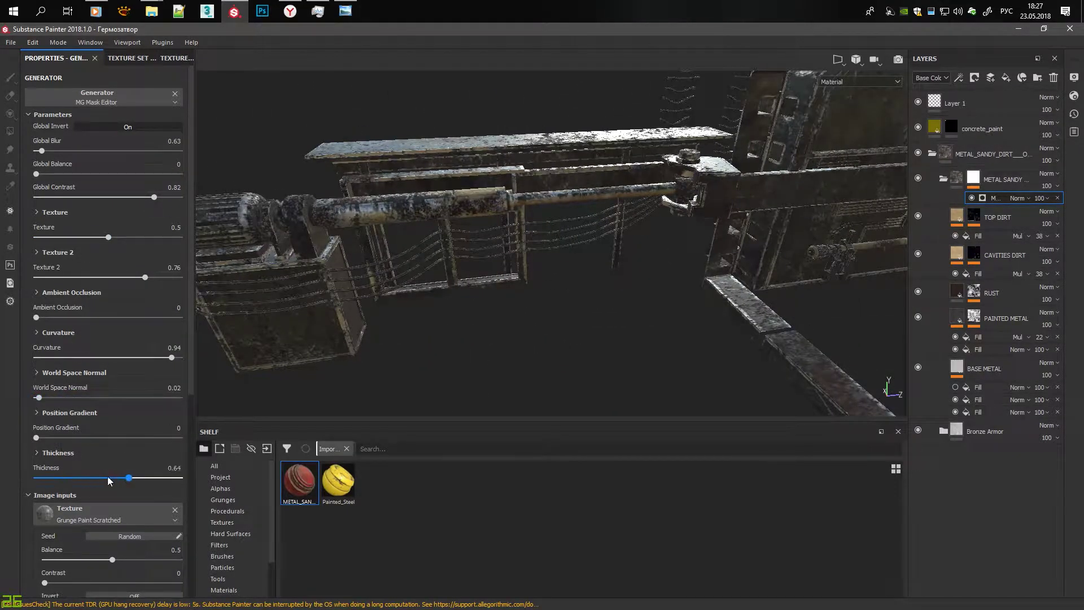
mouse_move(180, 151)
mouse_down()
mouse_move(38, 150)
mouse_move(133, 175)
mouse_move(41, 176)
mouse_up()
click(36, 197)
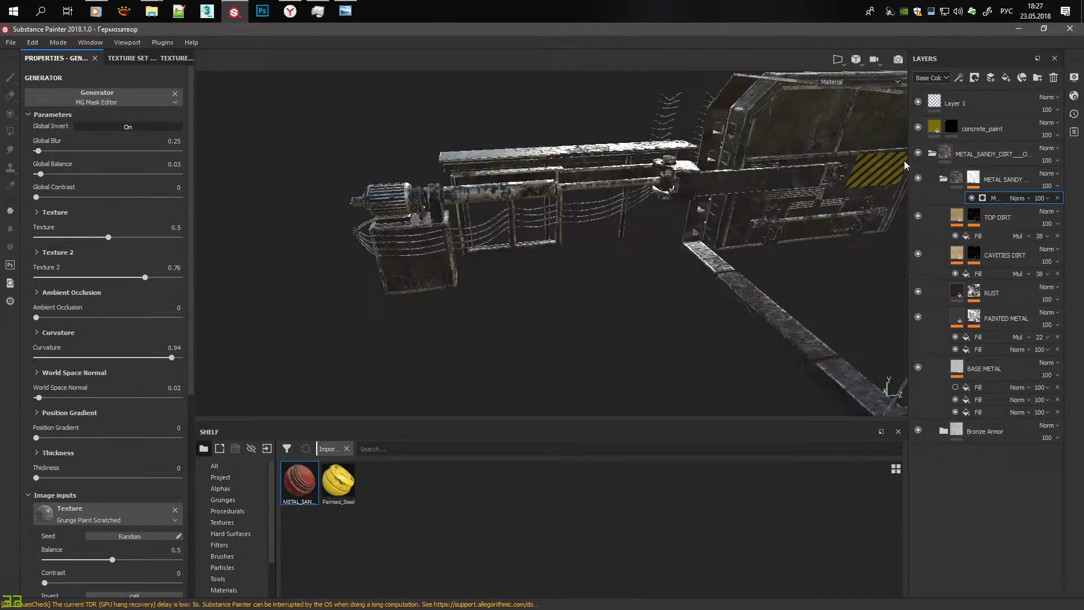
Step: Add a mask to the METAL_SANDY_DIRT layer folder
mouse_move(316, 214)
alt+mouse_down()
mouse_move(370, 153)
mouse_move(824, 169)
mouse_move(593, 188)
mouse_move(423, 233)
mouse_move(742, 234)
mouse_move(901, 154)
alt+mouse_up()
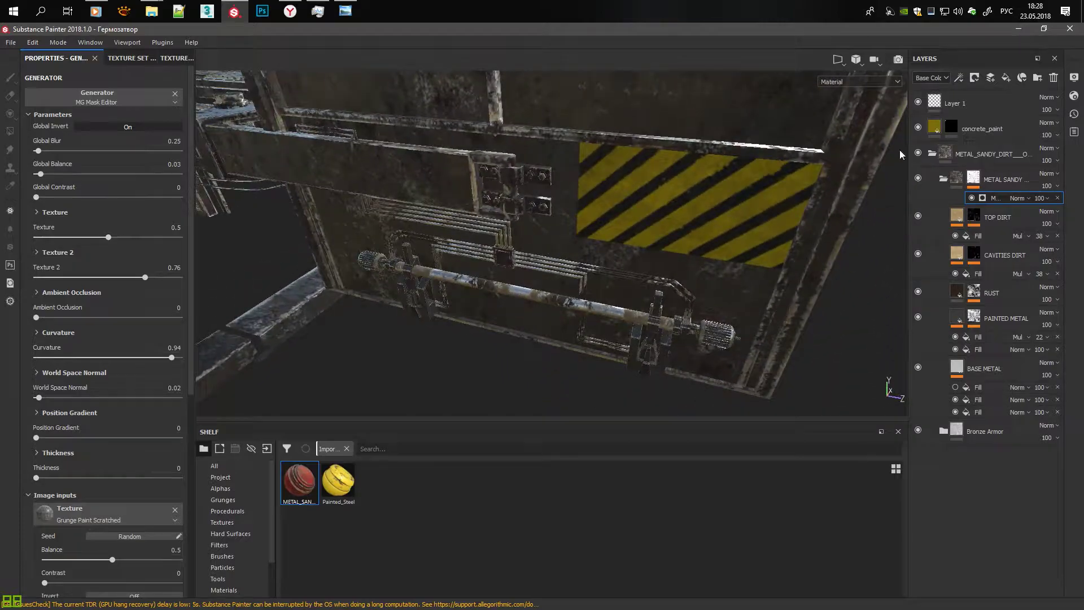
right_click(934, 159)
click(959, 179)
Step: Add a second METAL_SANDY_DIRT copy with a black mask, using mesh-fill mode
click(102, 75)
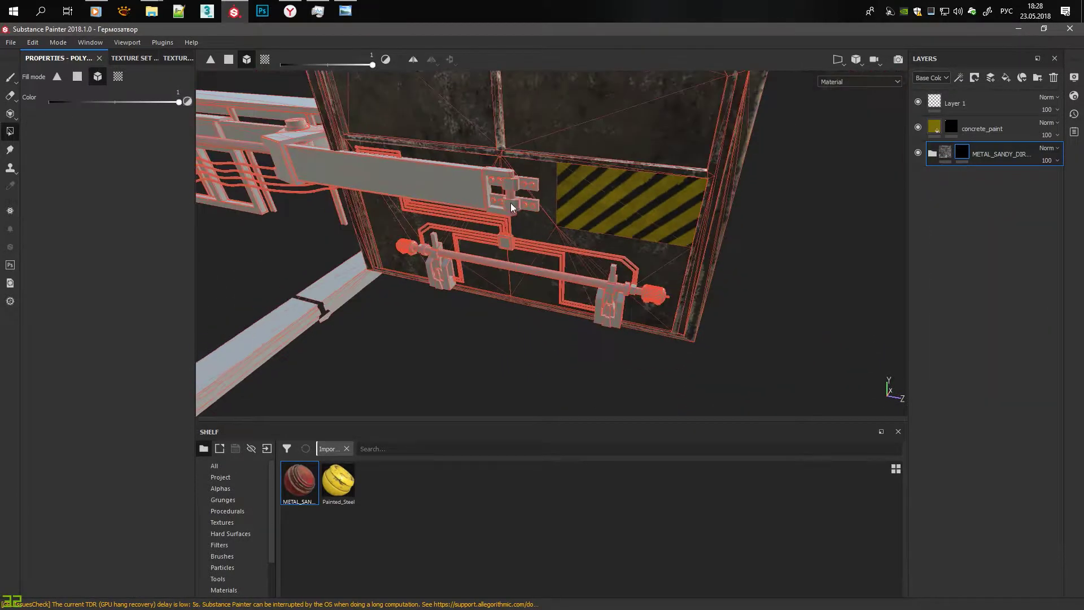
mouse_move(510, 202)
alt+mouse_down()
mouse_move(511, 239)
mouse_move(590, 249)
mouse_move(798, 206)
mouse_move(832, 235)
mouse_move(328, 308)
mouse_move(393, 287)
mouse_move(538, 277)
mouse_move(438, 284)
mouse_move(360, 154)
mouse_move(447, 217)
mouse_move(643, 176)
mouse_move(384, 179)
mouse_move(624, 205)
mouse_move(400, 204)
mouse_move(412, 273)
mouse_move(370, 263)
mouse_move(608, 188)
alt+mouse_up()
click(944, 157)
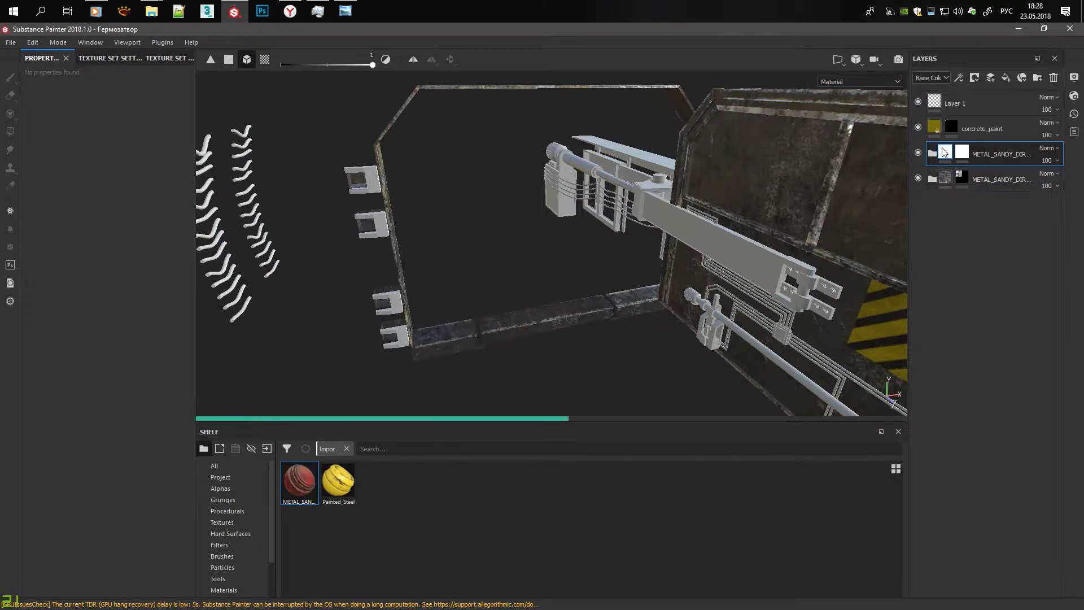
right_click(964, 155)
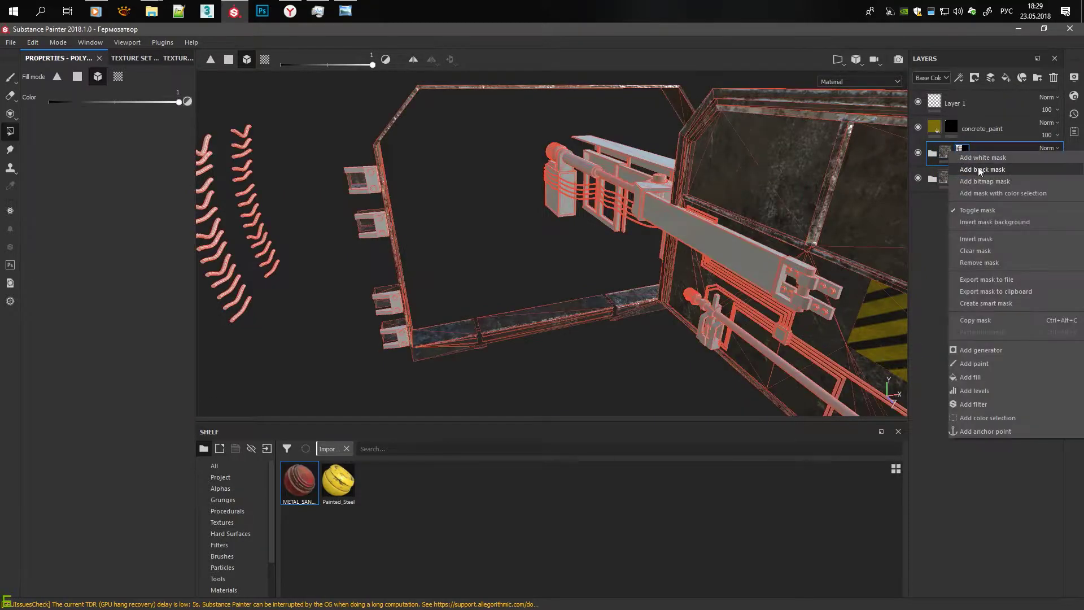
click(932, 152)
Step: Mesh-fill the upper and lower brackets so the copy shows only there
alt+drag(429, 237, 395, 196)
click(395, 196)
click(396, 305)
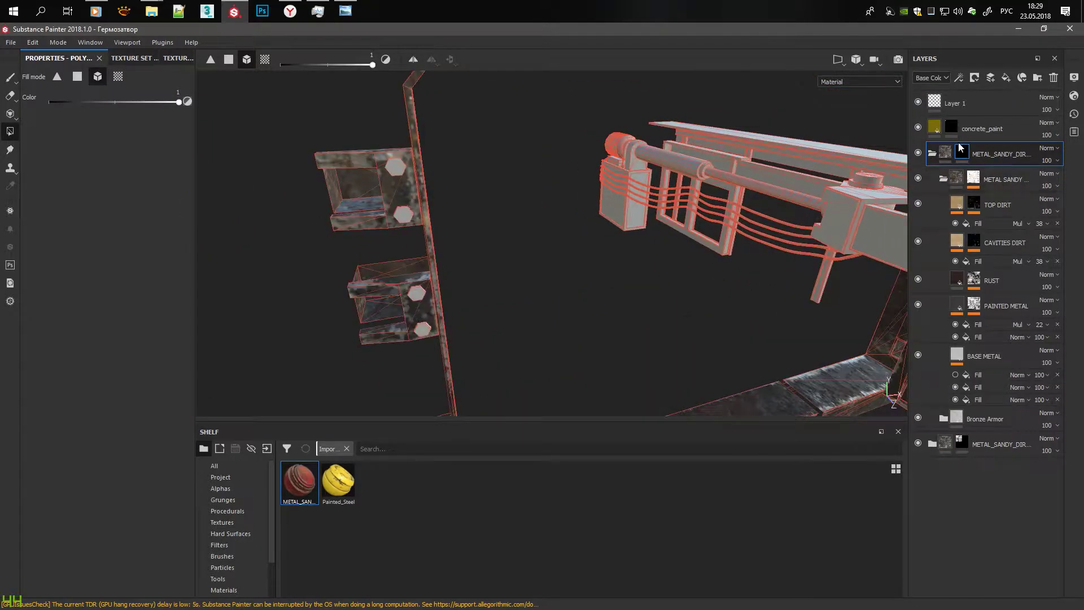
click(957, 305)
click(127, 328)
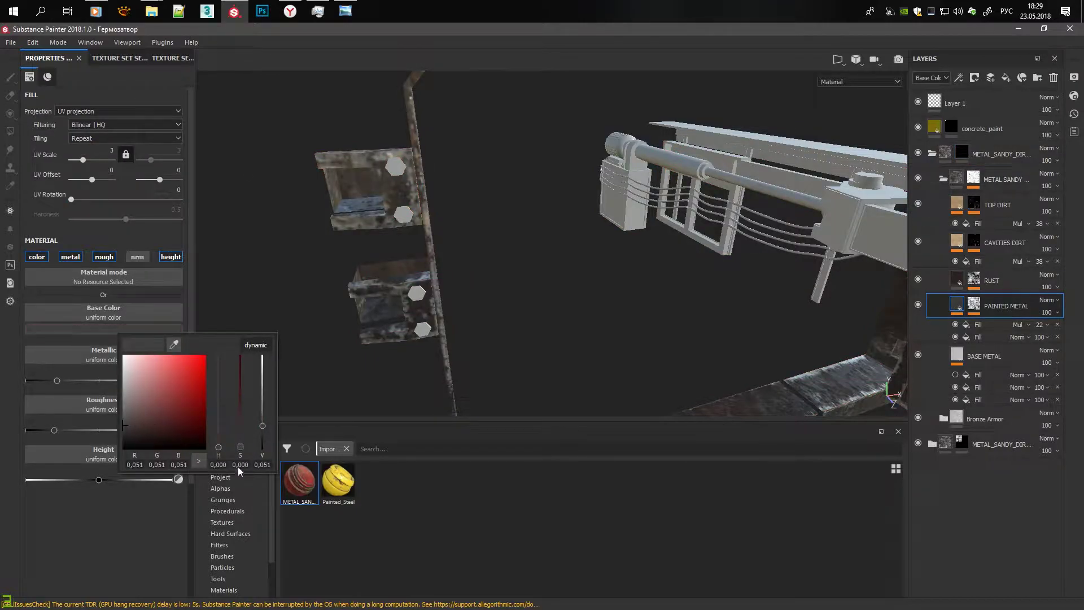
Step: Change the copy's PAINTED METAL base colour to dark blue
drag(218, 447, 217, 393)
click(168, 439)
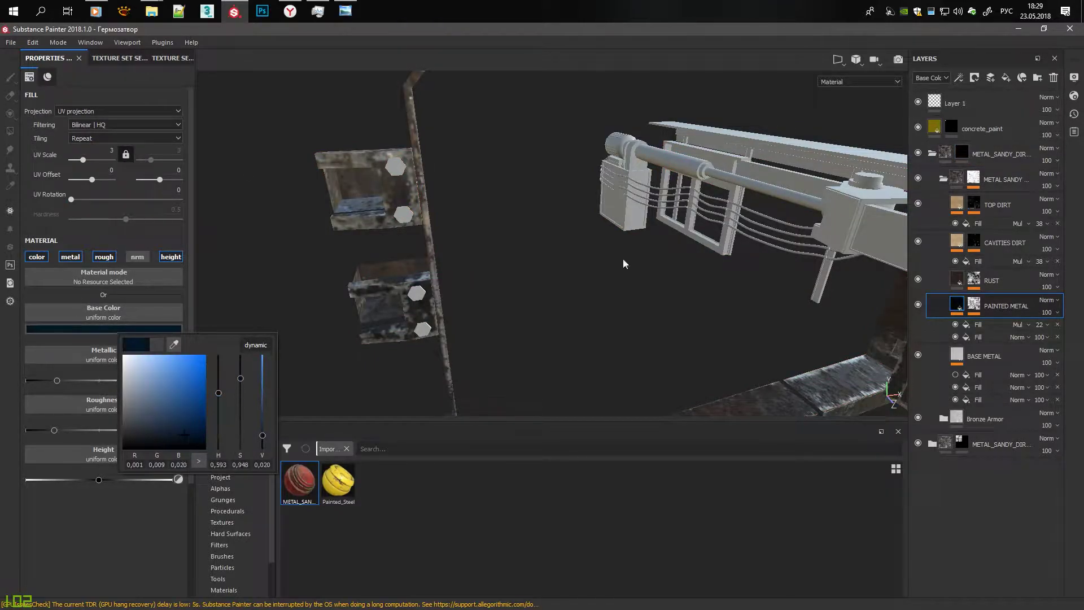
drag(263, 436, 261, 418)
Step: Open RUST's dripping-rust and PAINTED METAL's scratch mask generators, then inspect the assembly
click(973, 278)
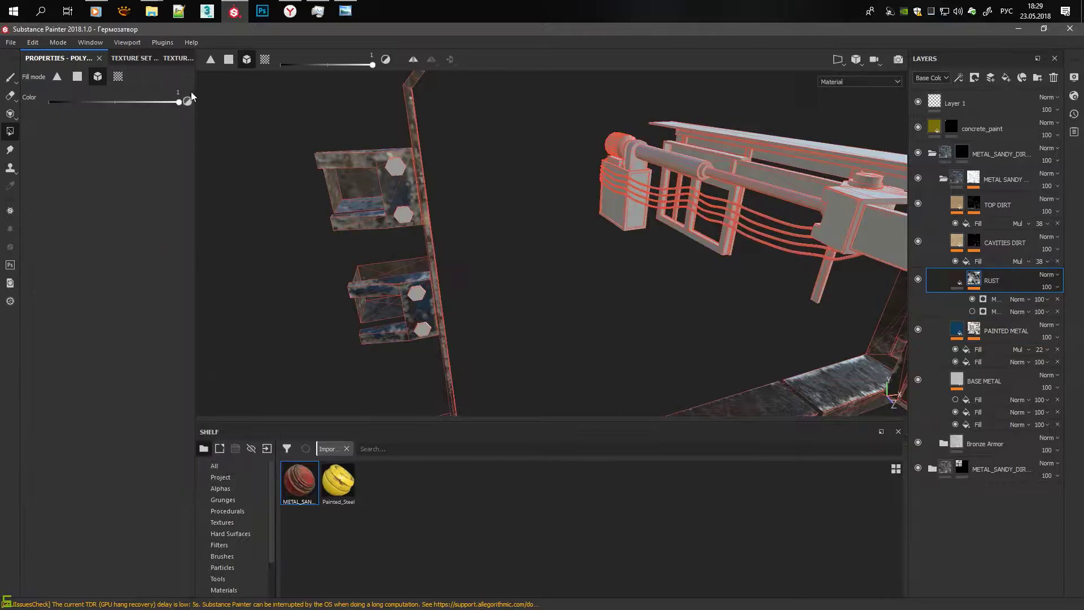
click(999, 300)
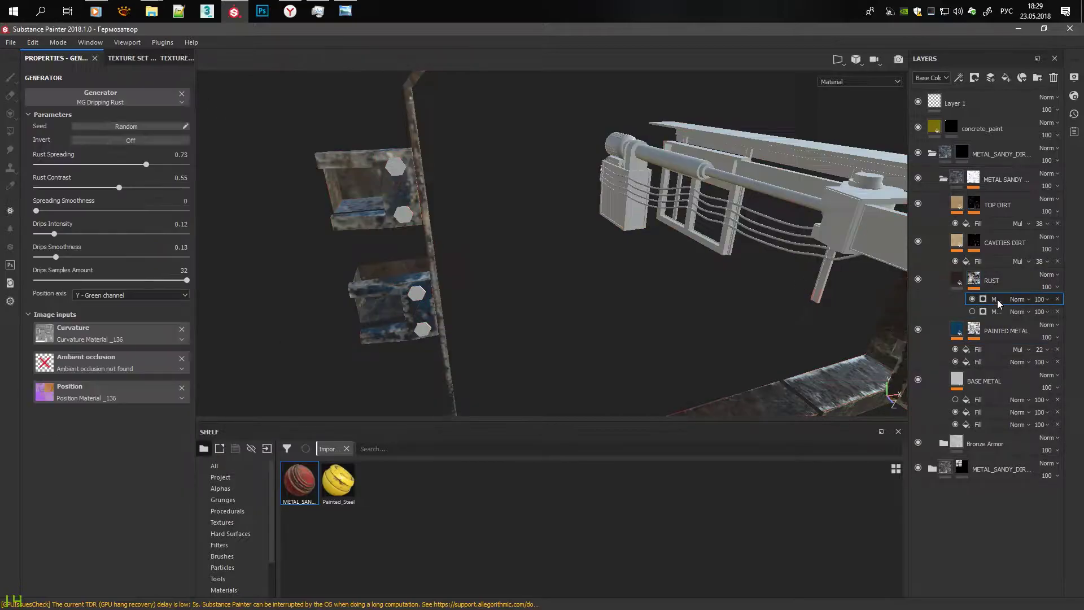
click(973, 328)
click(996, 349)
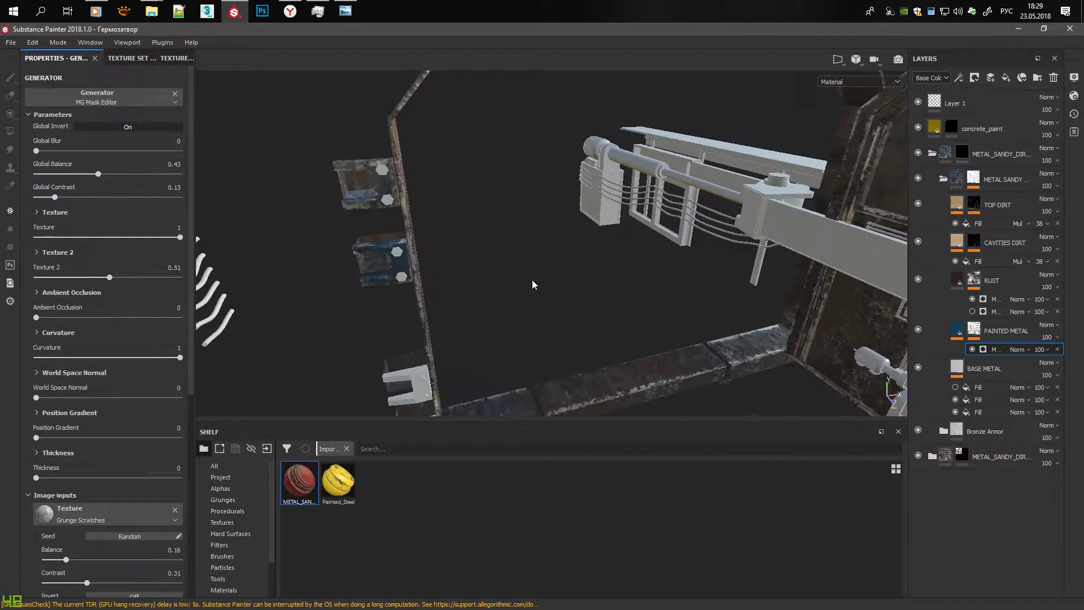
mouse_move(533, 283)
alt+mouse_down()
mouse_move(238, 249)
mouse_move(411, 391)
mouse_move(709, 390)
alt+mouse_up()
key(4)
mouse_move(748, 179)
alt+mouse_down()
mouse_move(720, 253)
mouse_move(425, 300)
mouse_move(549, 139)
mouse_move(589, 127)
mouse_move(663, 255)
mouse_move(707, 250)
alt+mouse_up()
mouse_move(453, 254)
alt+mouse_down()
mouse_move(564, 217)
mouse_move(443, 258)
mouse_move(635, 259)
mouse_move(749, 233)
mouse_move(527, 236)
mouse_move(570, 225)
alt+mouse_up()
Step: Try a Dirt generator on the concrete_paint stripe mask, then undo it
click(950, 130)
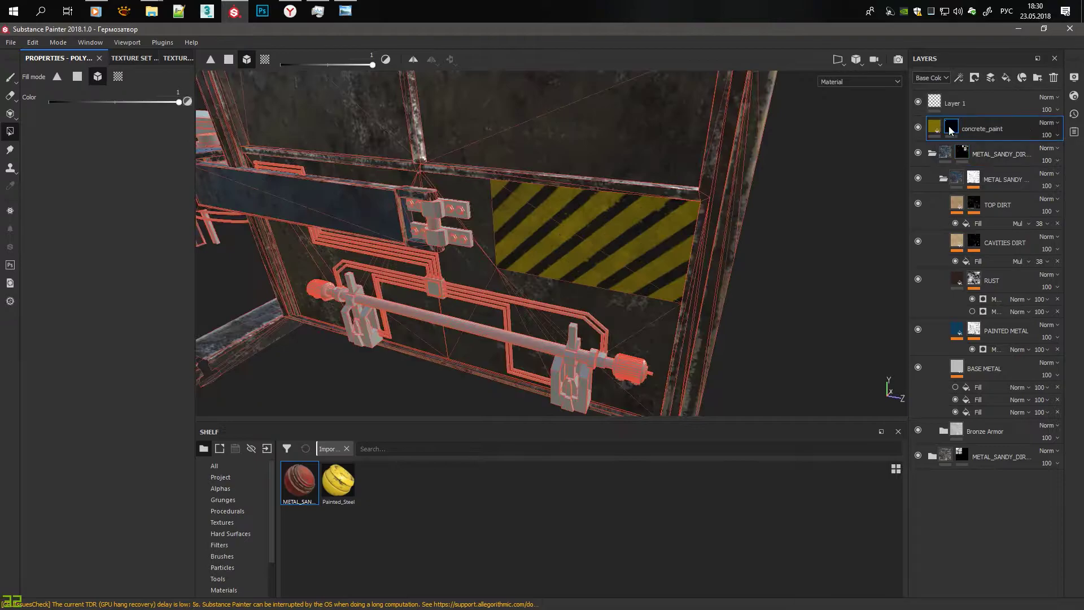
right_click(952, 128)
click(994, 341)
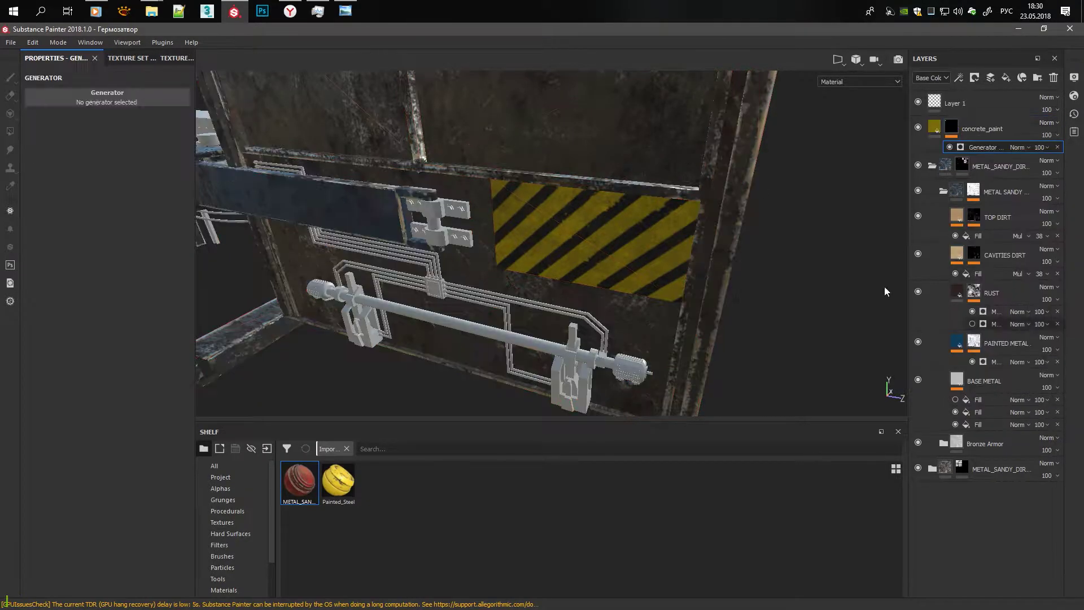
click(108, 99)
click(175, 134)
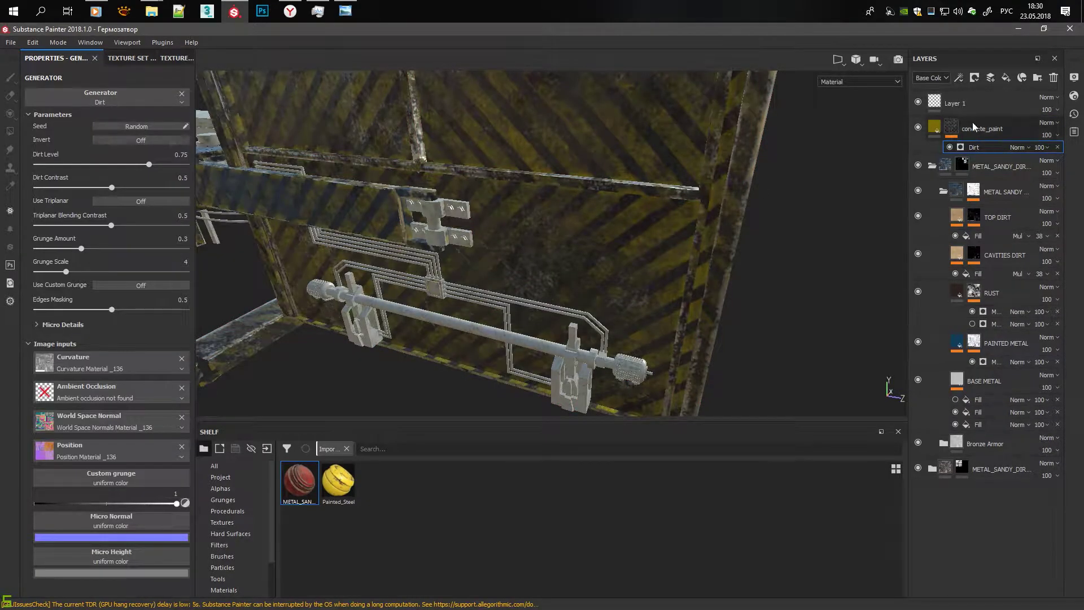
key(ctrl+z)
Step: Move the concrete_paint stripe layer to the bottom of the stack
click(932, 166)
click(931, 128)
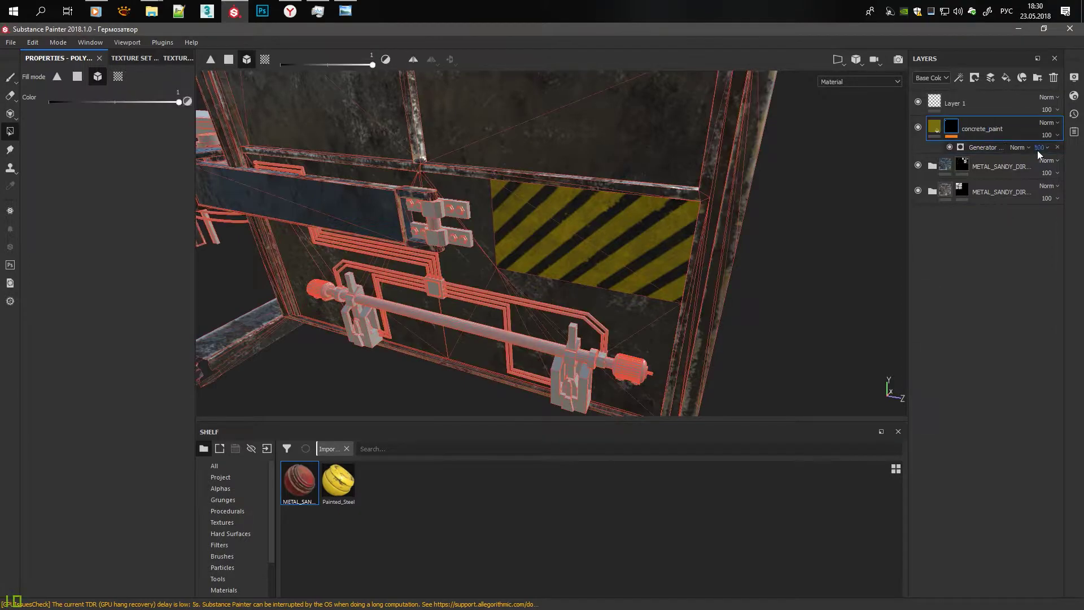
key(ctrl+z)
key(ctrl+z)
key(ctrl+z)
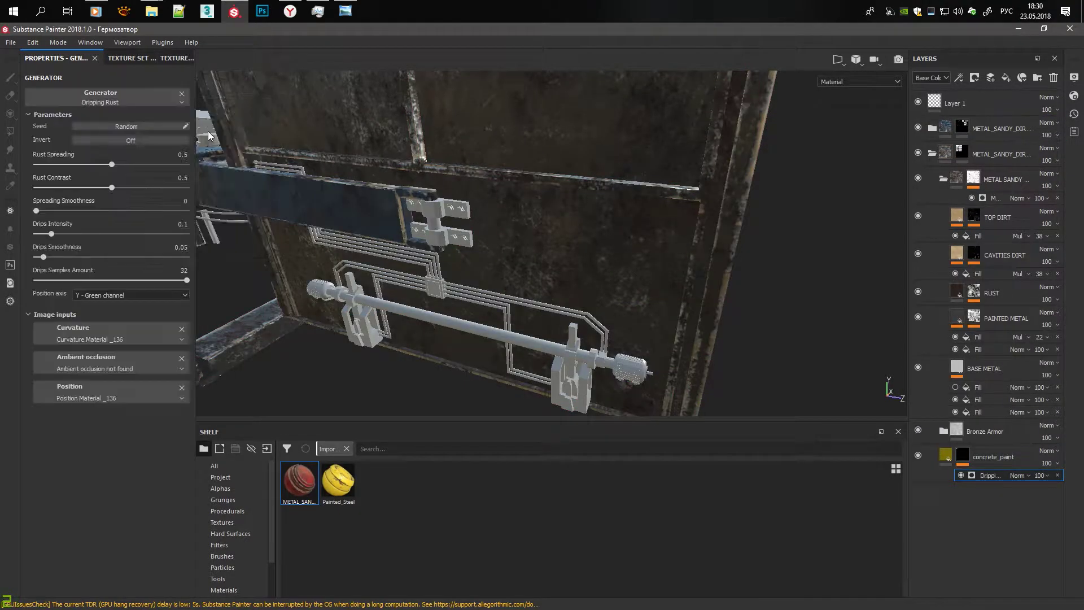
alt+drag(416, 177, 440, 198)
Step: Group concrete_paint into a new Folder 1 and give the folder a black mask
right_click(976, 446)
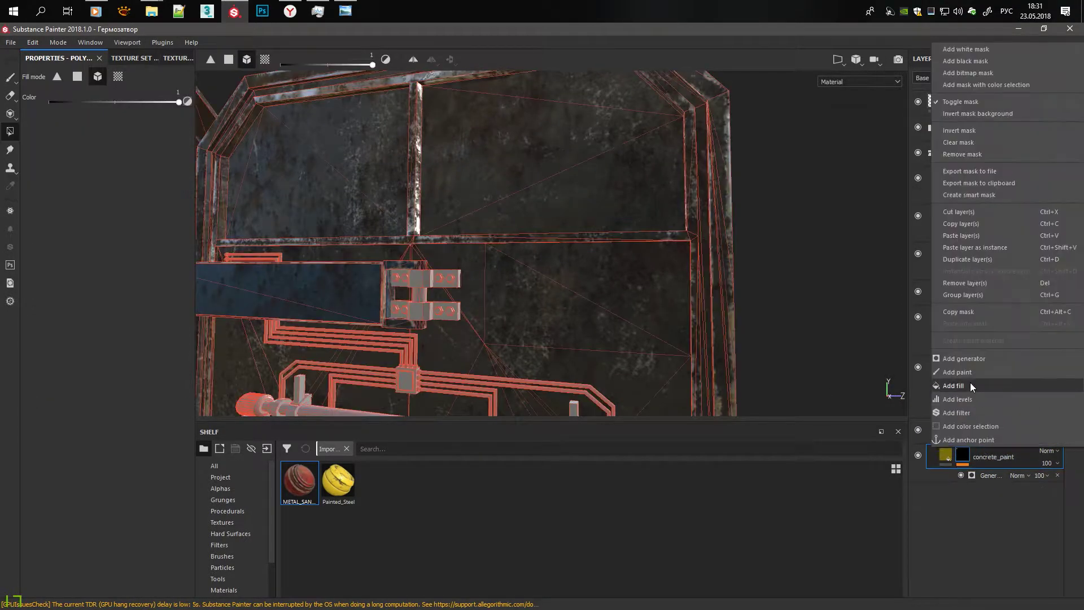
click(962, 295)
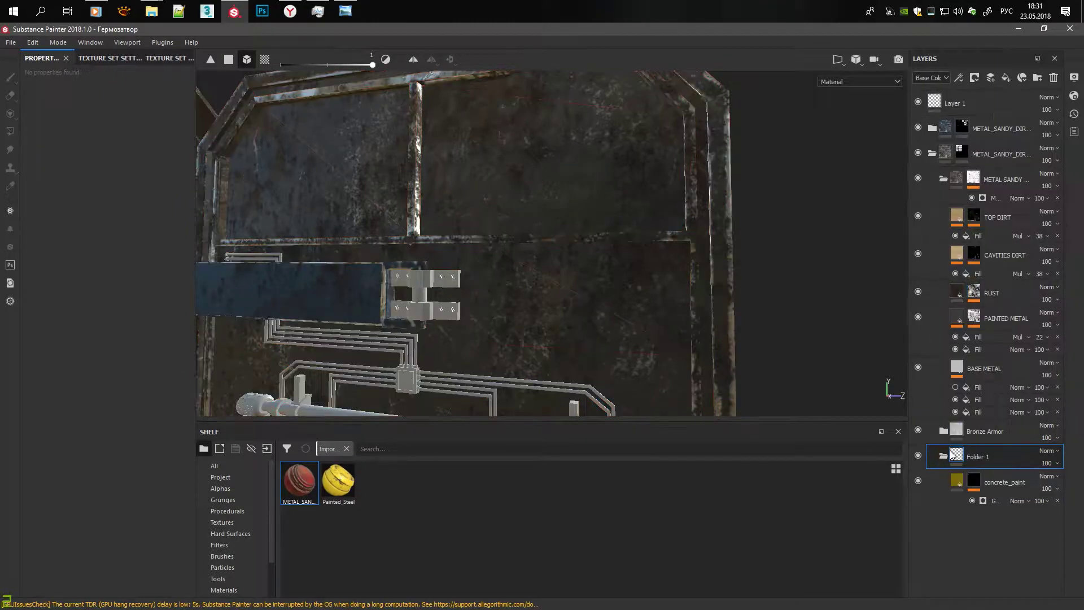
click(931, 153)
right_click(955, 456)
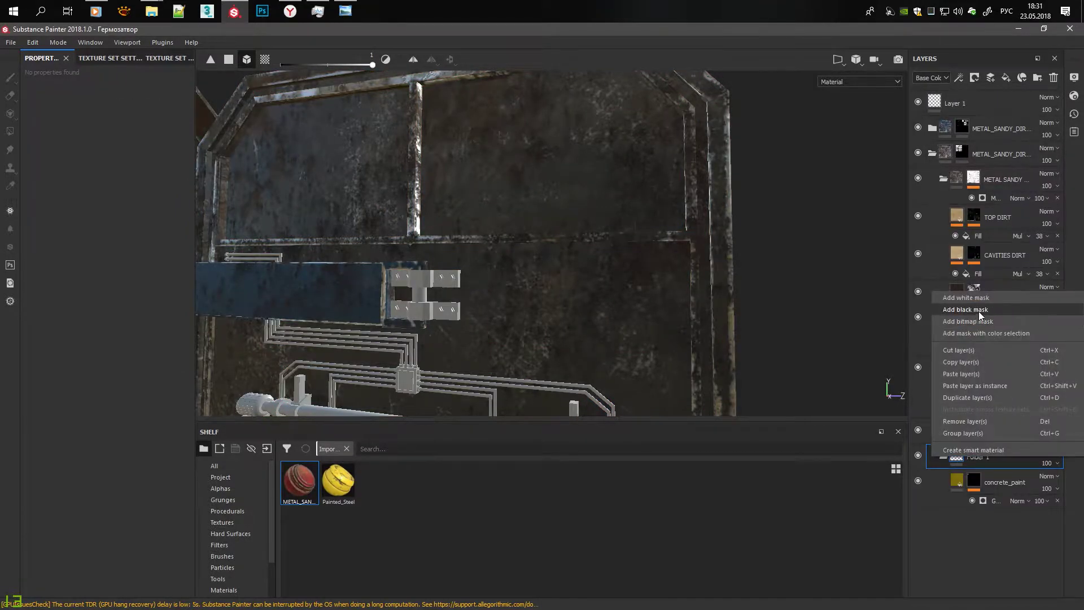
click(977, 310)
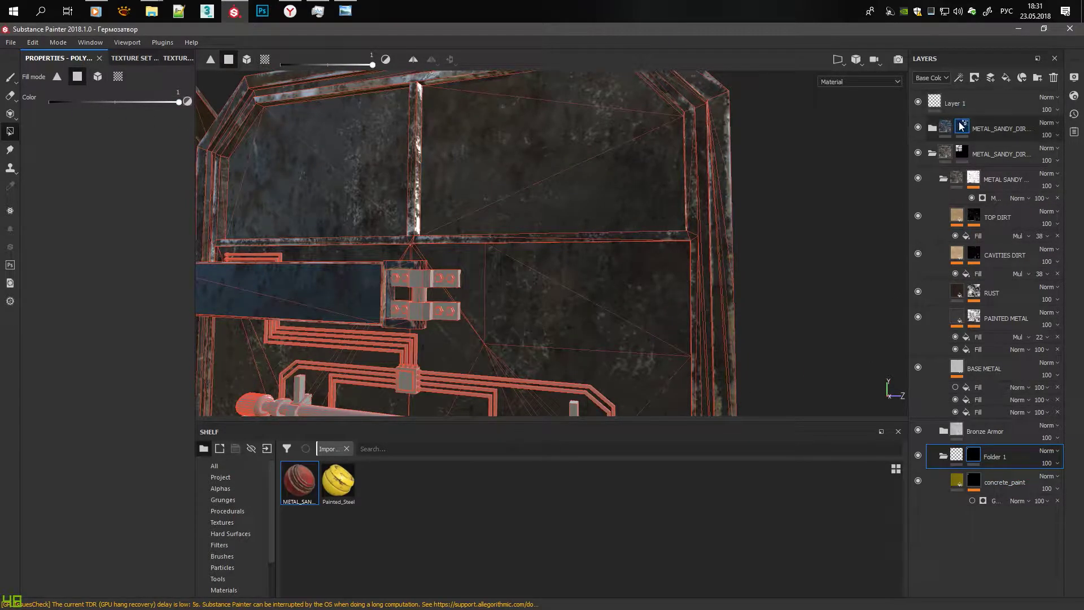
Step: Add a Dirt generator to the concrete_paint mask
click(982, 500)
click(107, 95)
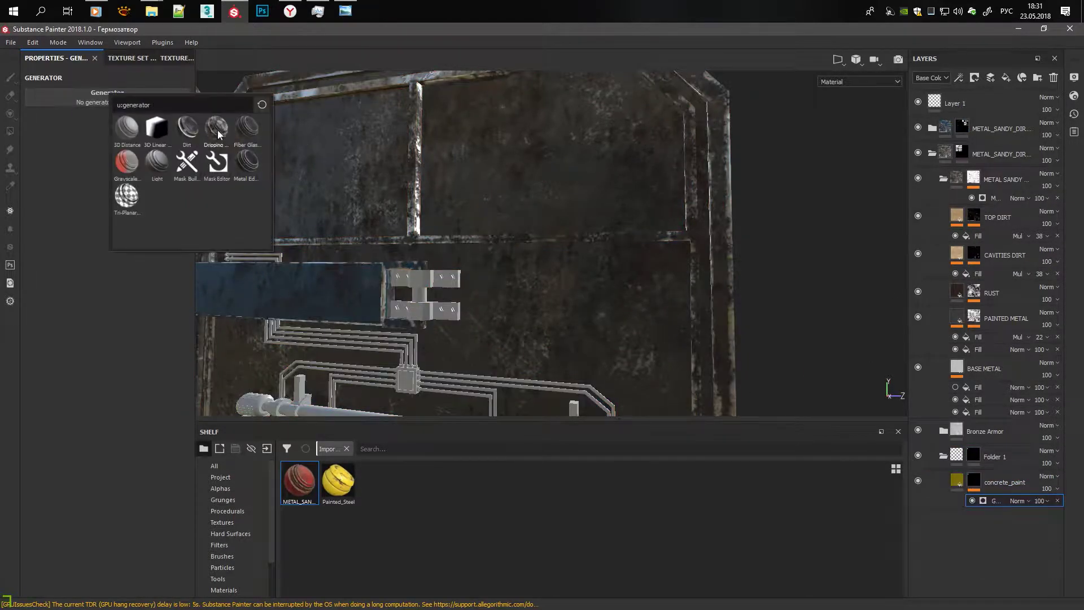
click(218, 134)
click(108, 96)
click(192, 138)
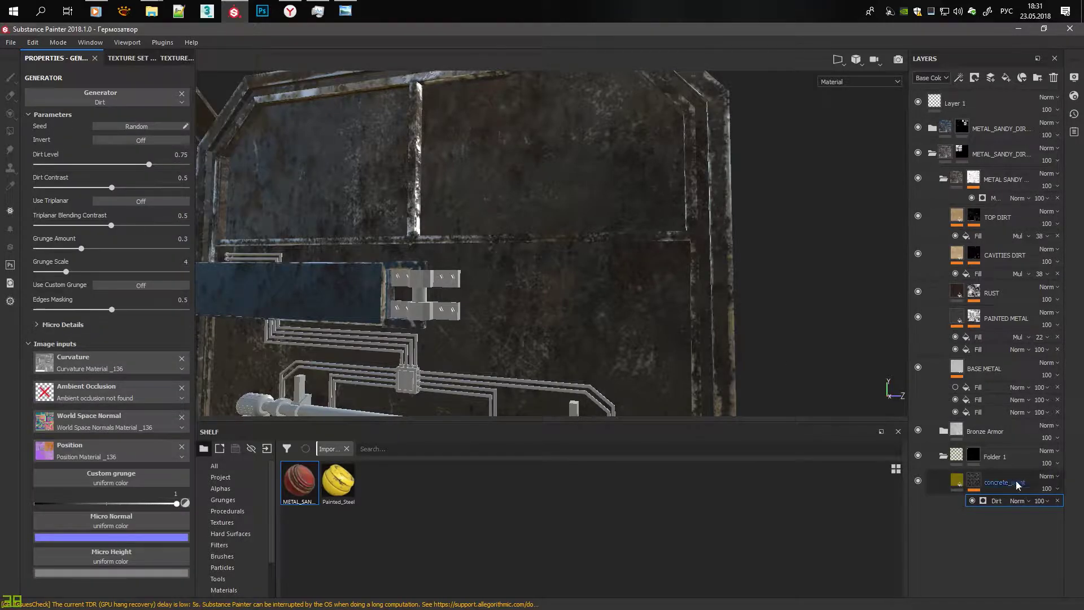
Step: Move concrete_paint up below the METAL_SANDY layers, inside Folder 1
drag(1018, 484, 994, 165)
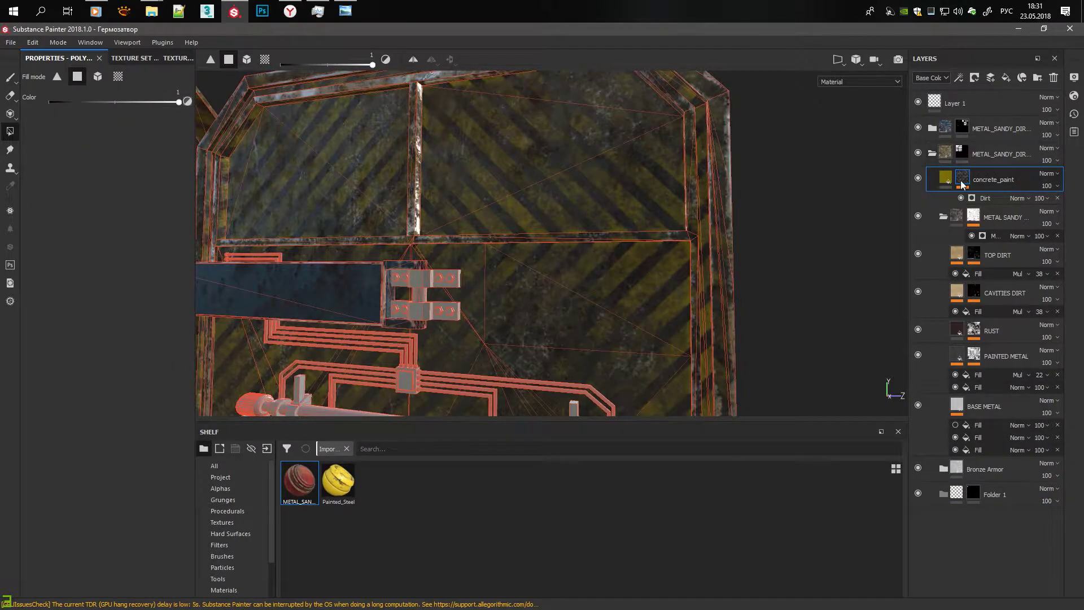
drag(993, 494, 993, 172)
alt+drag(564, 294, 600, 295)
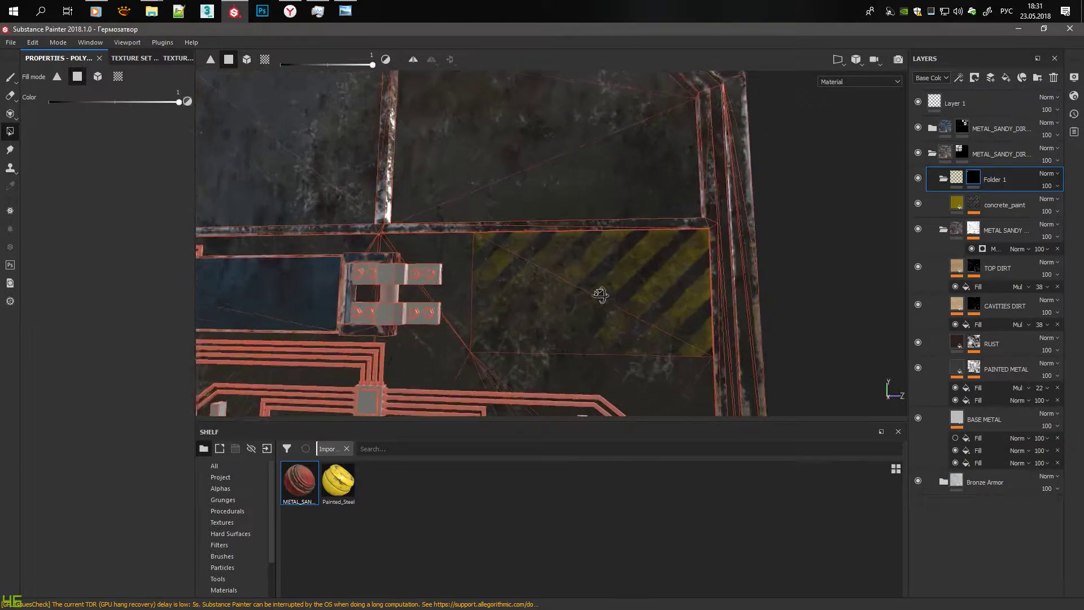
Step: Set the Dirt generator to Dirt Level 0.81 and lower its Dirt Contrast
click(996, 223)
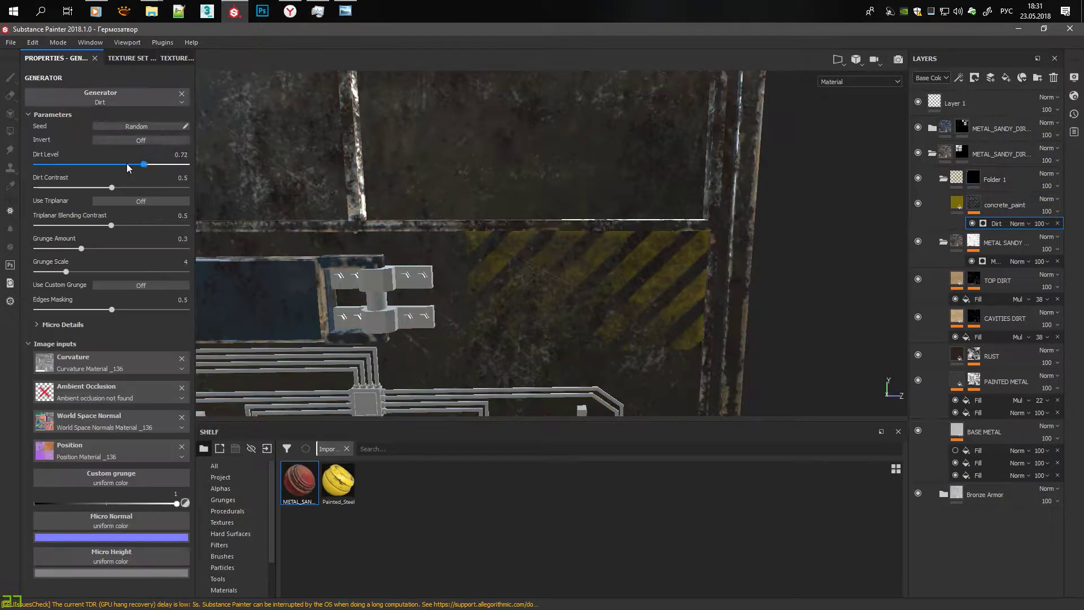
drag(149, 167, 169, 165)
drag(55, 188, 43, 188)
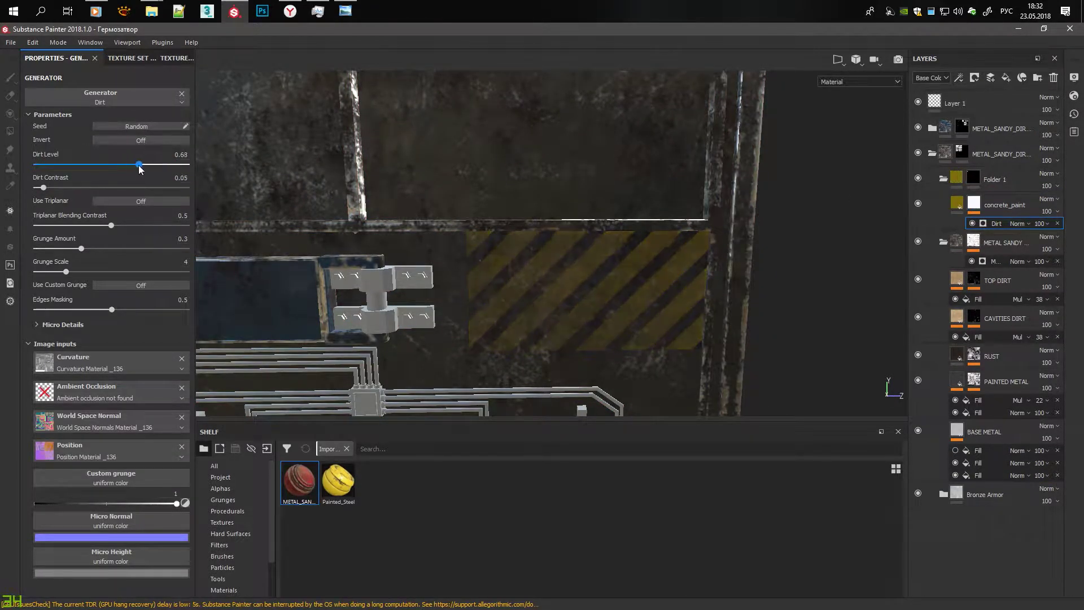
drag(174, 165, 159, 165)
mouse_move(508, 282)
alt+mouse_down()
mouse_move(535, 318)
mouse_move(587, 304)
alt+mouse_up()
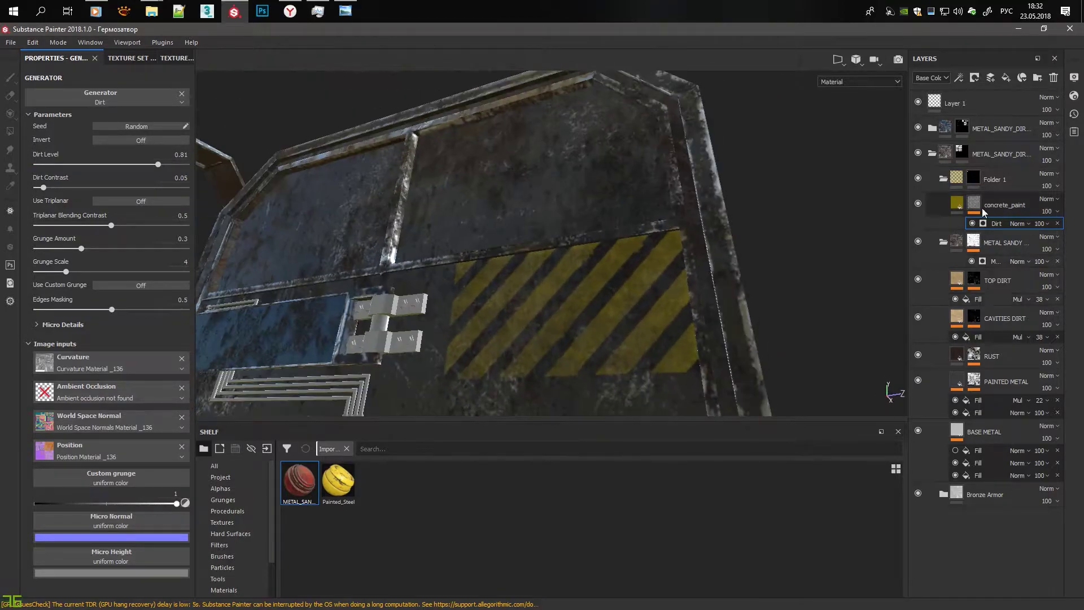
Step: Set stripe Depth -0.03 and Line_Size 7, then raise Dirt Contrast to 0.28
click(1005, 204)
mouse_move(149, 440)
mouse_down()
mouse_move(106, 440)
mouse_move(99, 417)
mouse_up()
drag(122, 502, 137, 502)
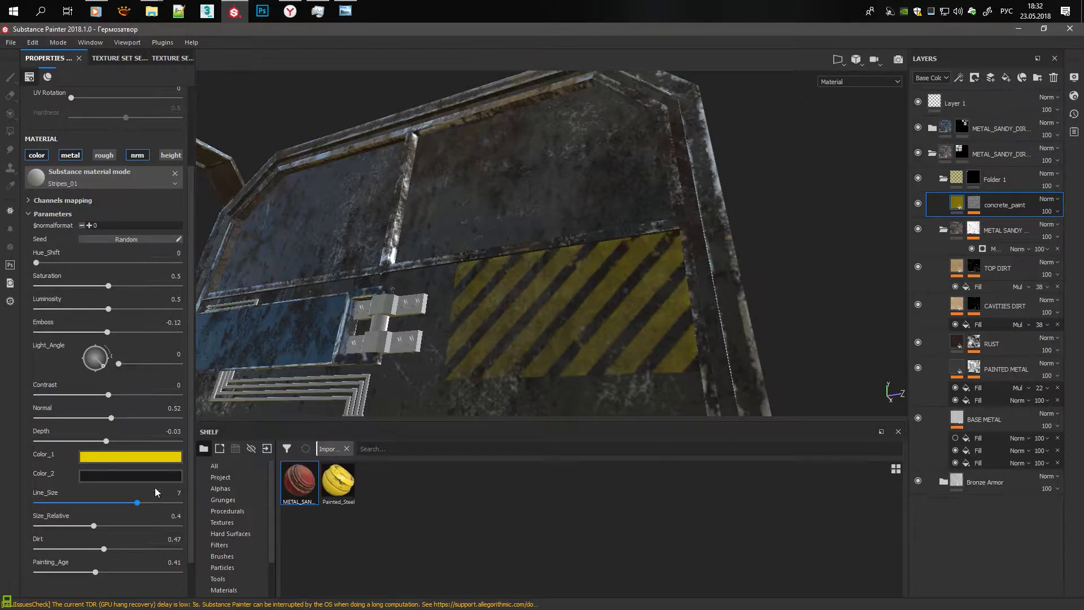
alt+drag(429, 316, 535, 218)
scroll(535, 217, up, 2)
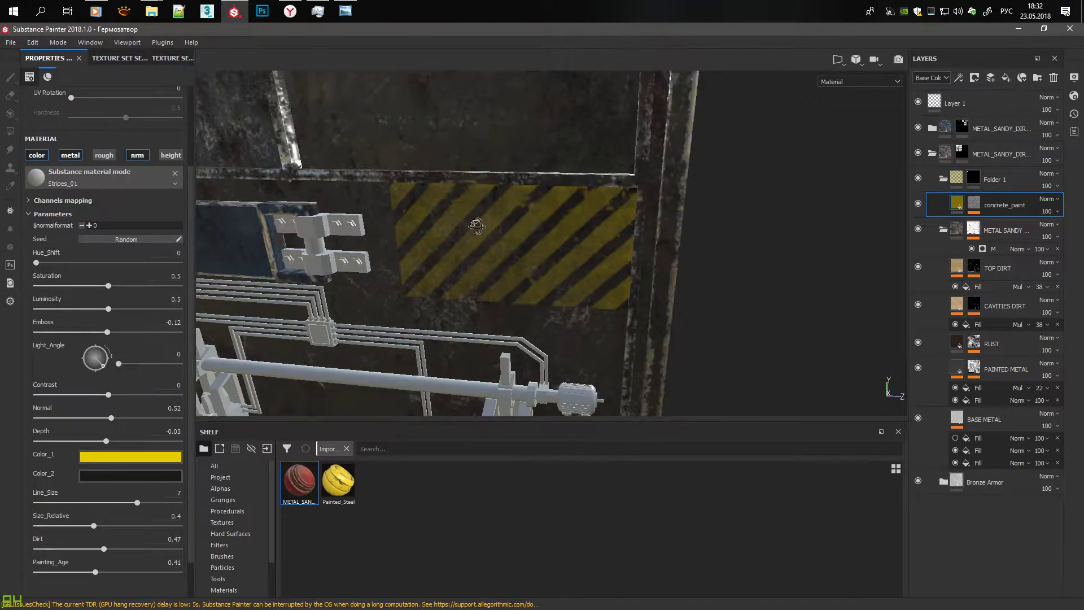
scroll(477, 226, down, 3)
scroll(503, 297, up, 5)
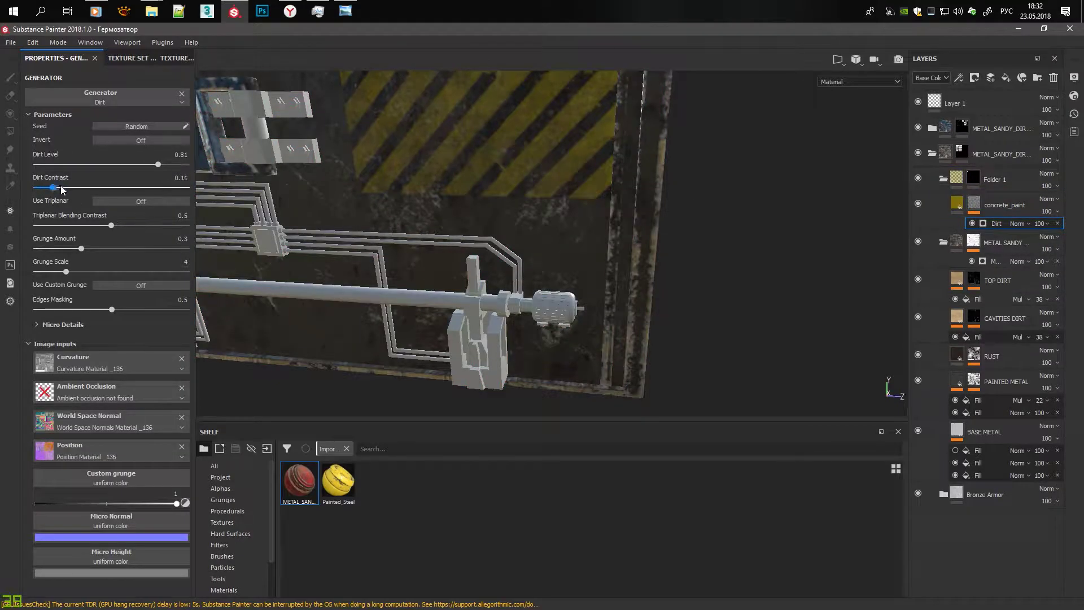
mouse_move(395, 226)
alt+mouse_down()
mouse_move(715, 189)
mouse_move(890, 382)
mouse_move(464, 324)
alt+mouse_up()
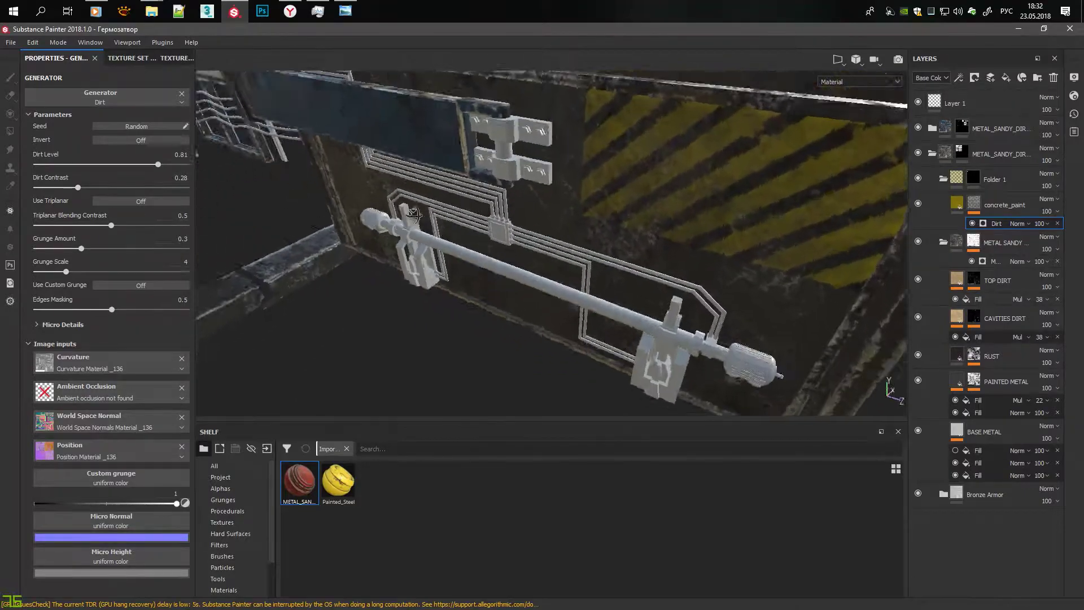
click(938, 159)
mouse_move(581, 334)
alt+mouse_down()
mouse_move(227, 130)
mouse_move(564, 226)
alt+mouse_up()
Step: Blur the METAL SANDY mask with MG Mask Editor: Global Blur ~12.6, Texture 0.85
click(932, 128)
key(4)
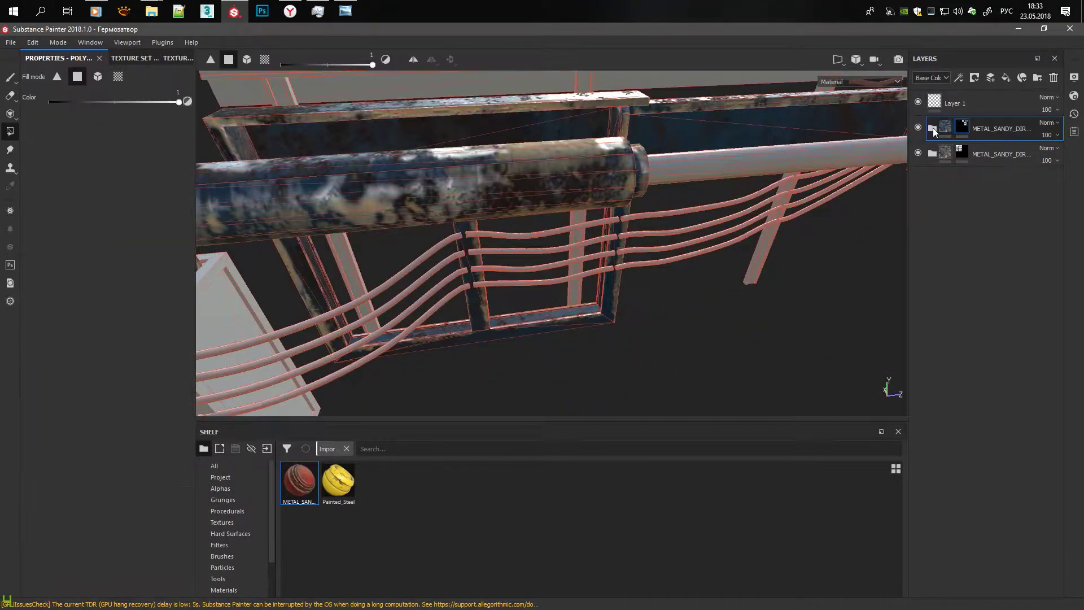
click(972, 152)
click(1004, 171)
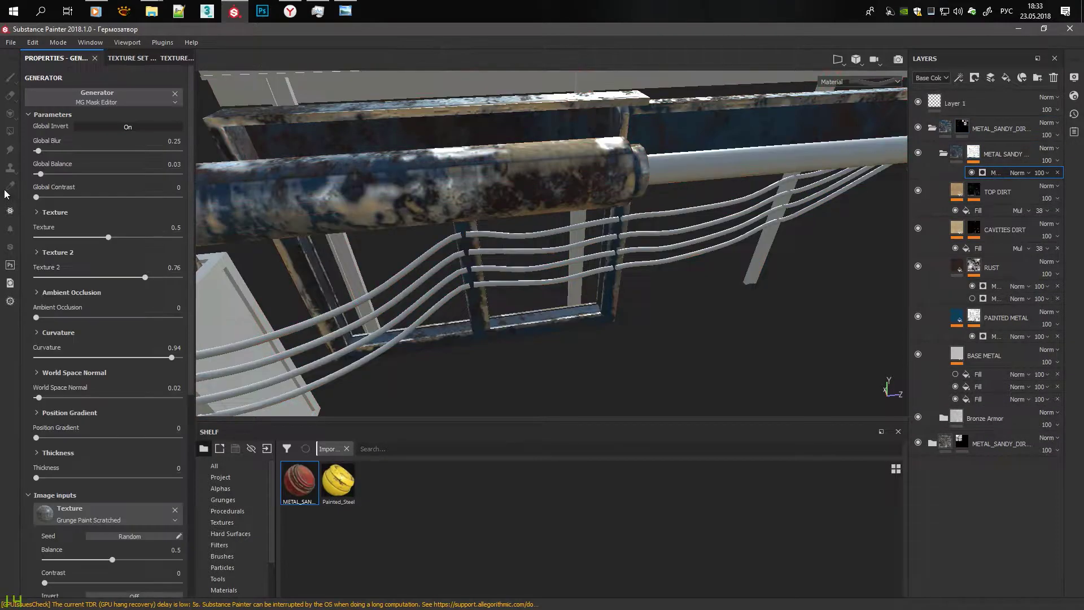
mouse_move(36, 151)
mouse_down()
mouse_move(149, 154)
mouse_move(11, 177)
mouse_up()
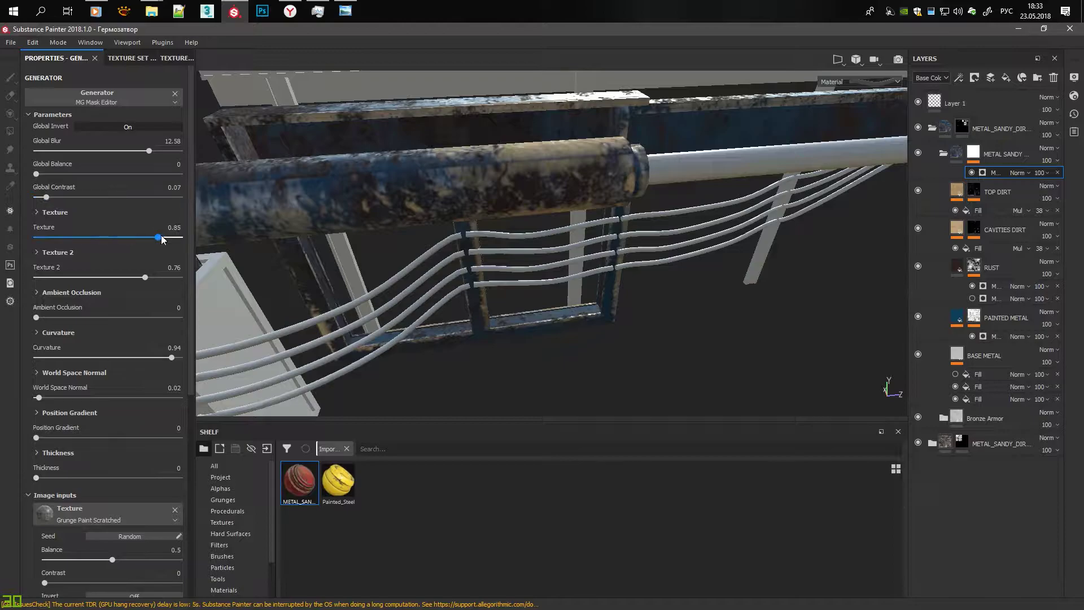
drag(180, 274, 154, 277)
mouse_move(237, 237)
alt+mouse_down()
mouse_move(529, 250)
mouse_move(598, 225)
alt+mouse_up()
Step: Raise Dripping Rust spreading to 0.78 and change the RUST fill colour to dark blue
click(994, 285)
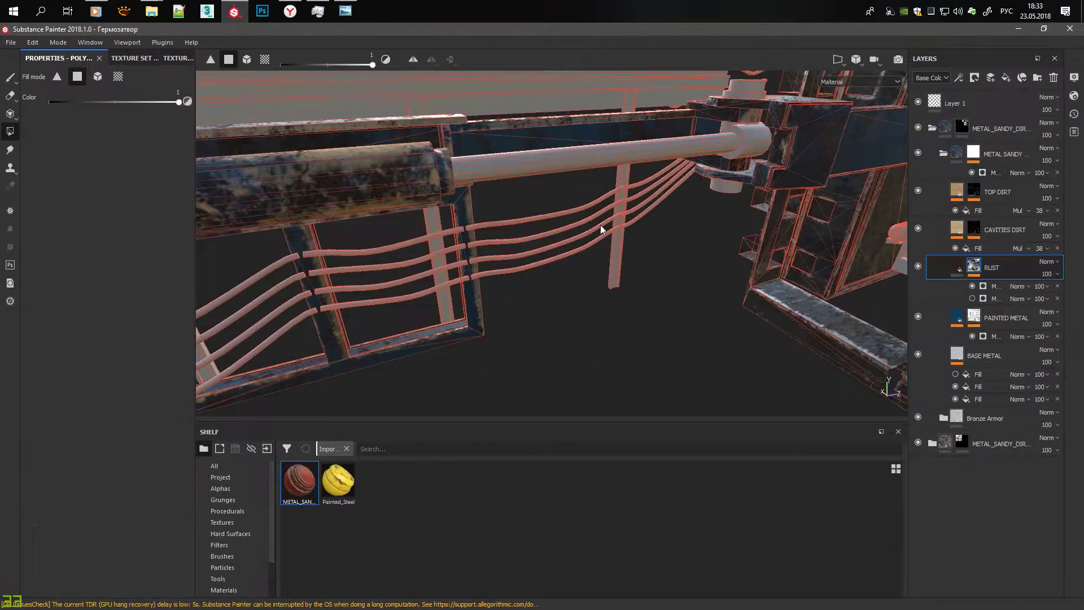
drag(146, 164, 143, 163)
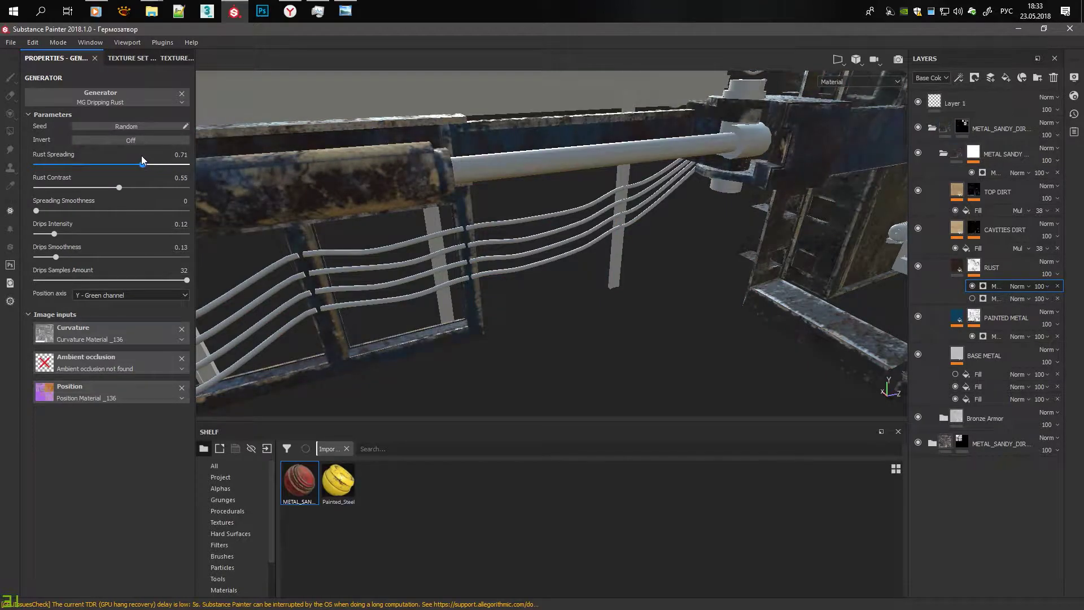
click(948, 276)
click(124, 342)
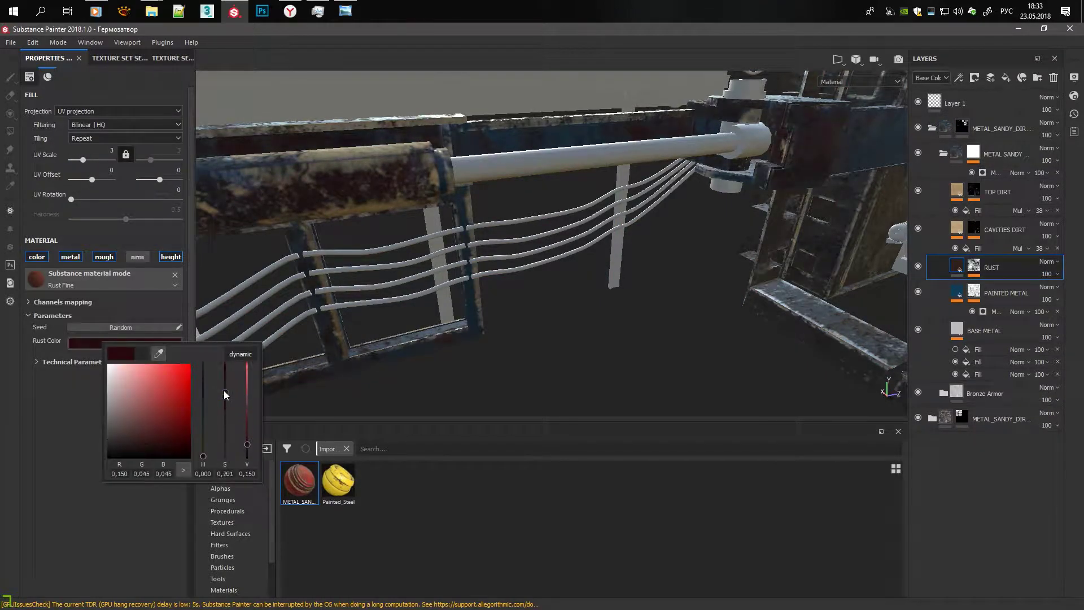
drag(203, 455, 202, 399)
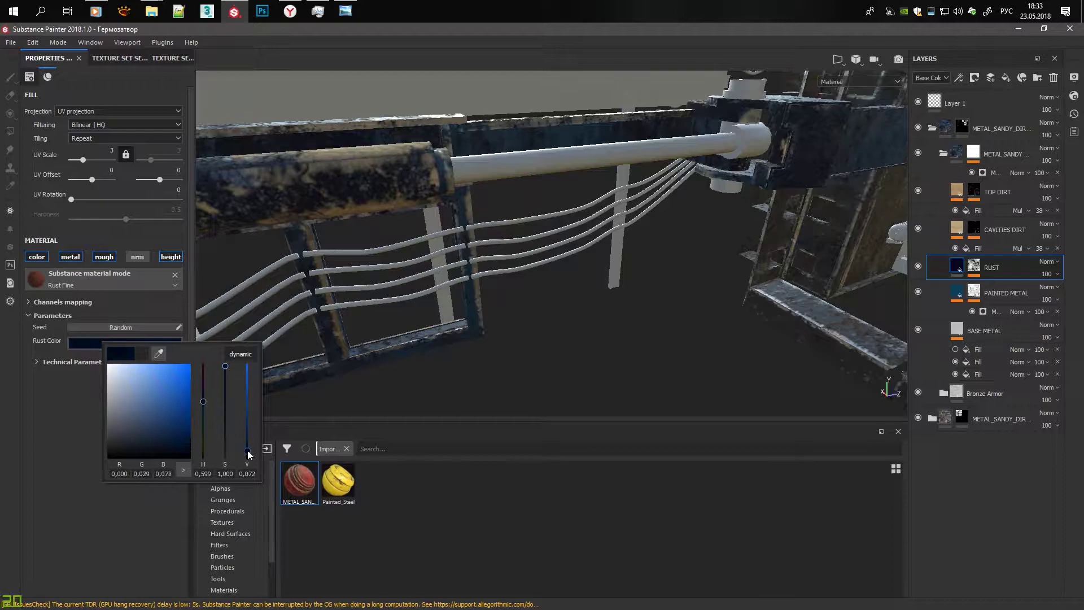
click(974, 267)
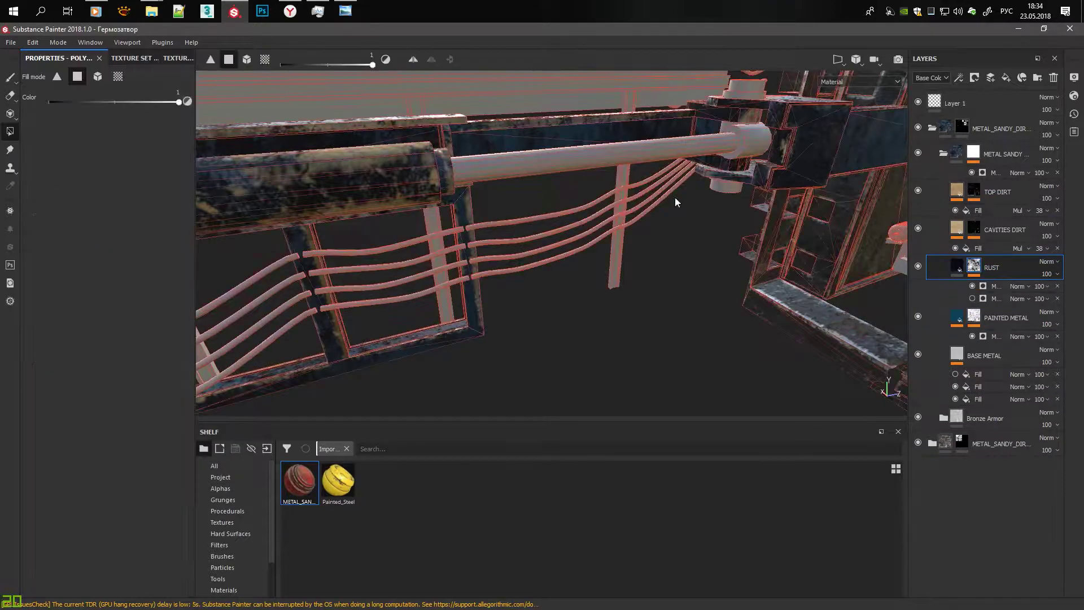
click(997, 286)
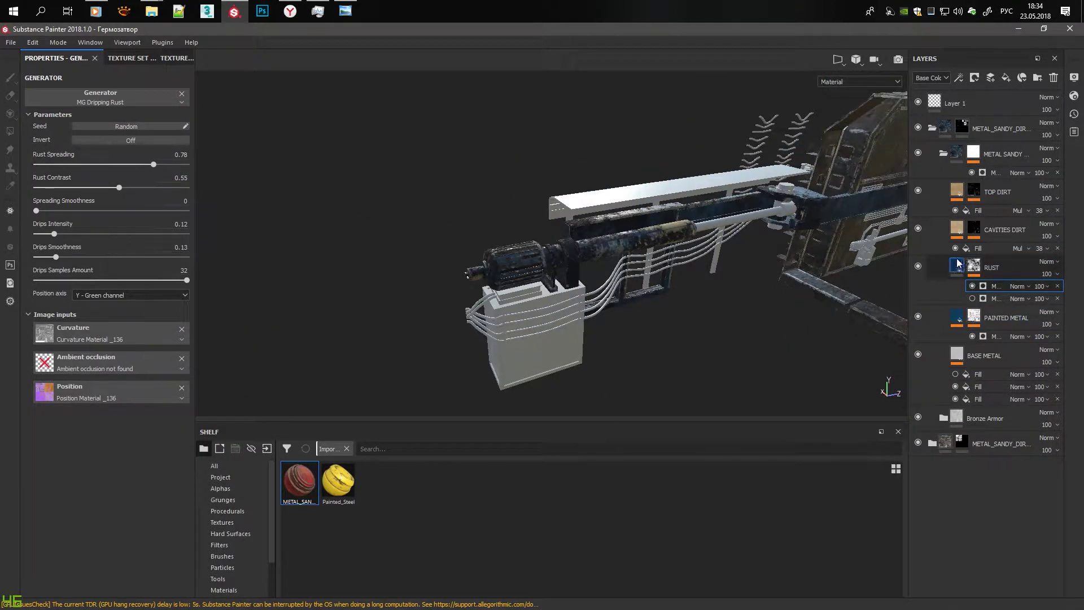
click(958, 263)
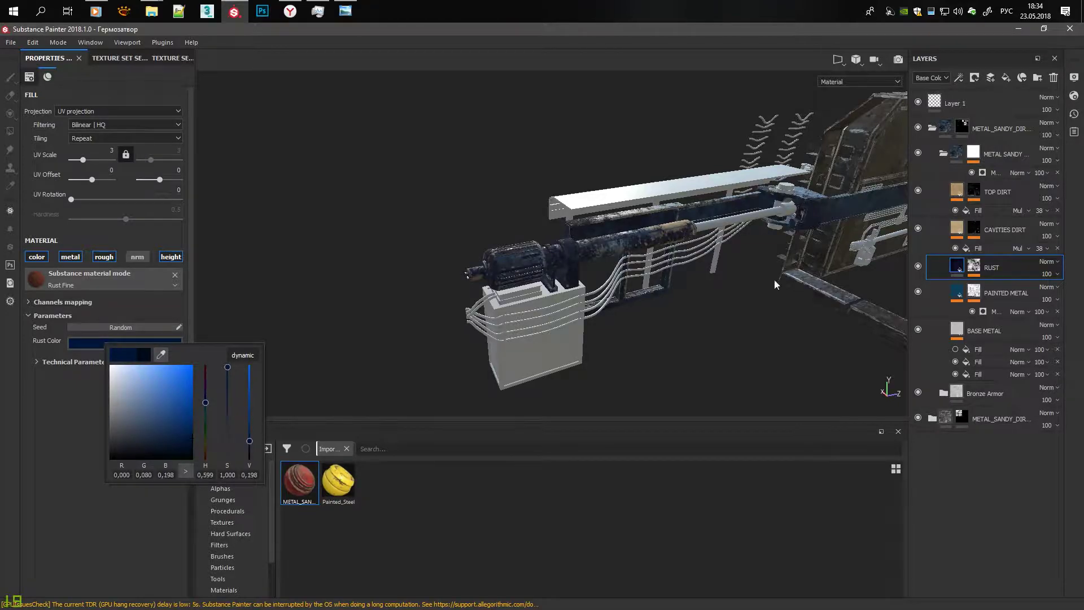
alt+drag(776, 285, 409, 256)
scroll(397, 297, up, 10)
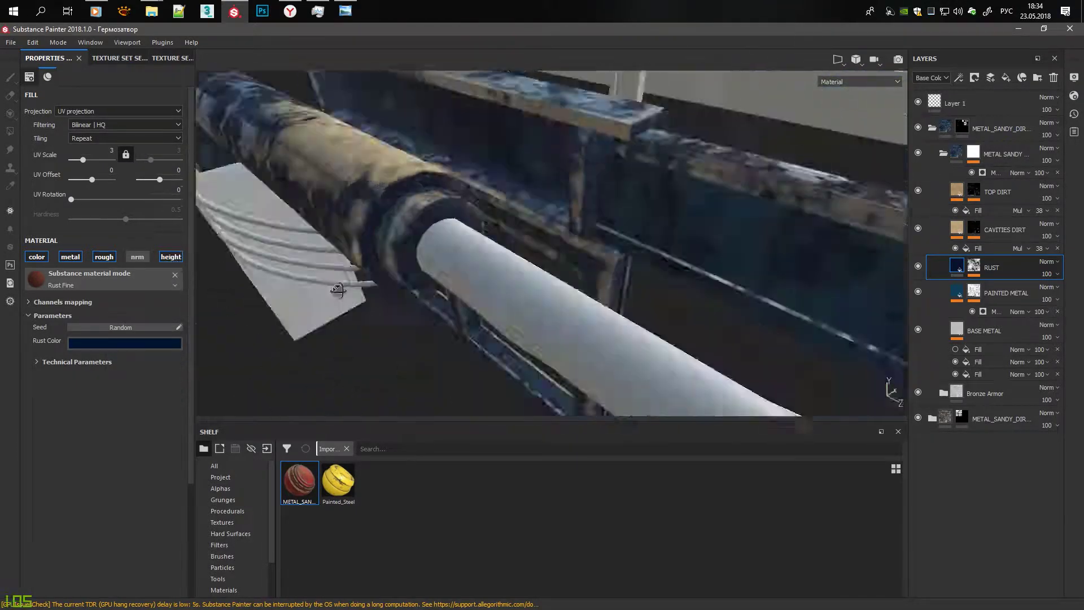
Step: Check the Bronze Armor Base Metal layer's grey base colour, then collapse the folder
click(941, 394)
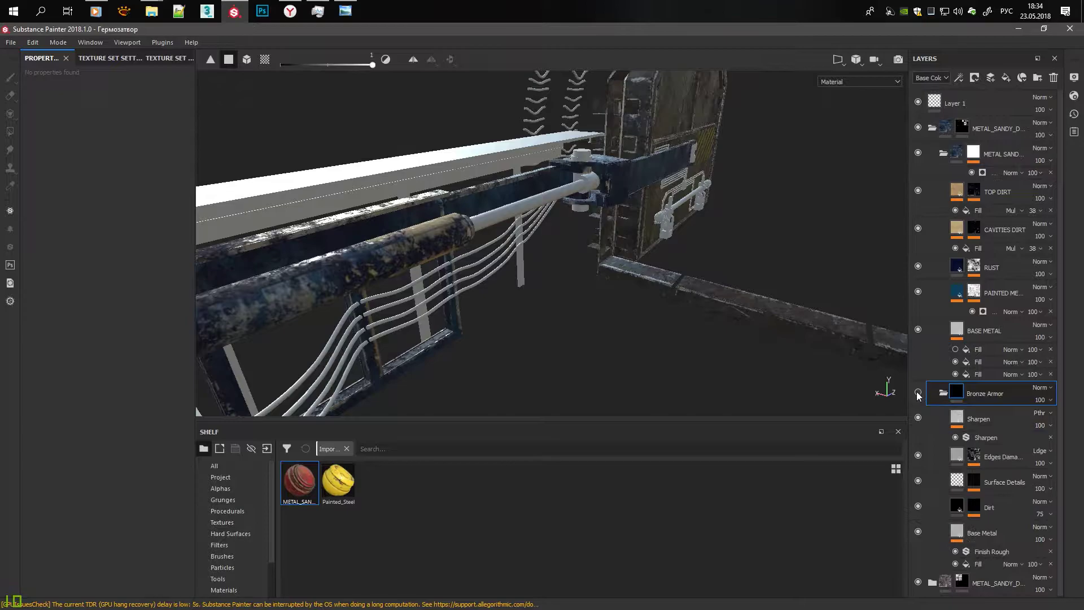
click(983, 532)
click(104, 294)
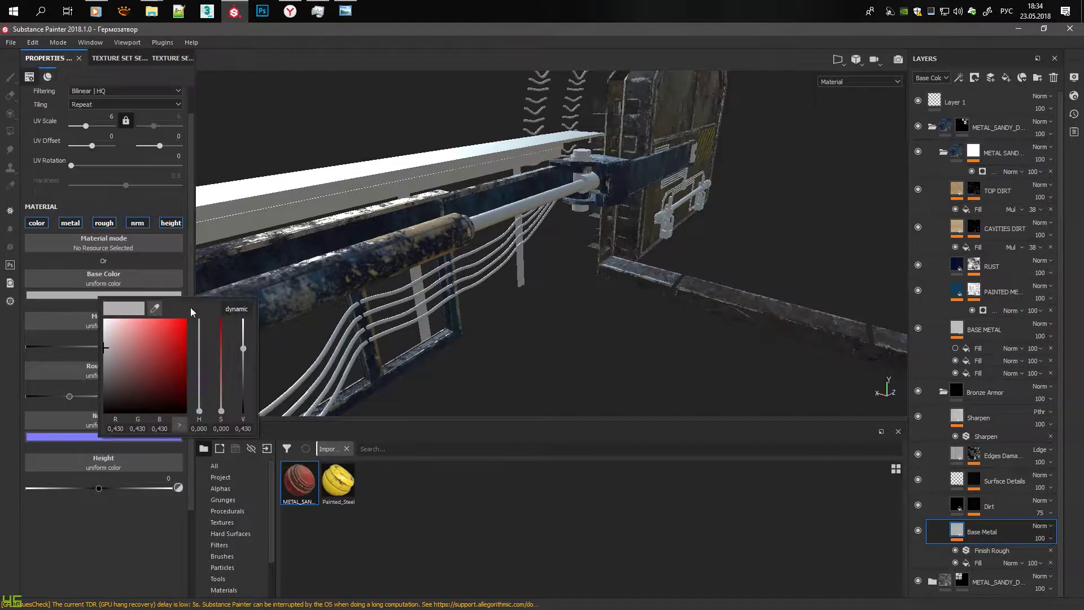
alt+drag(271, 339, 203, 304)
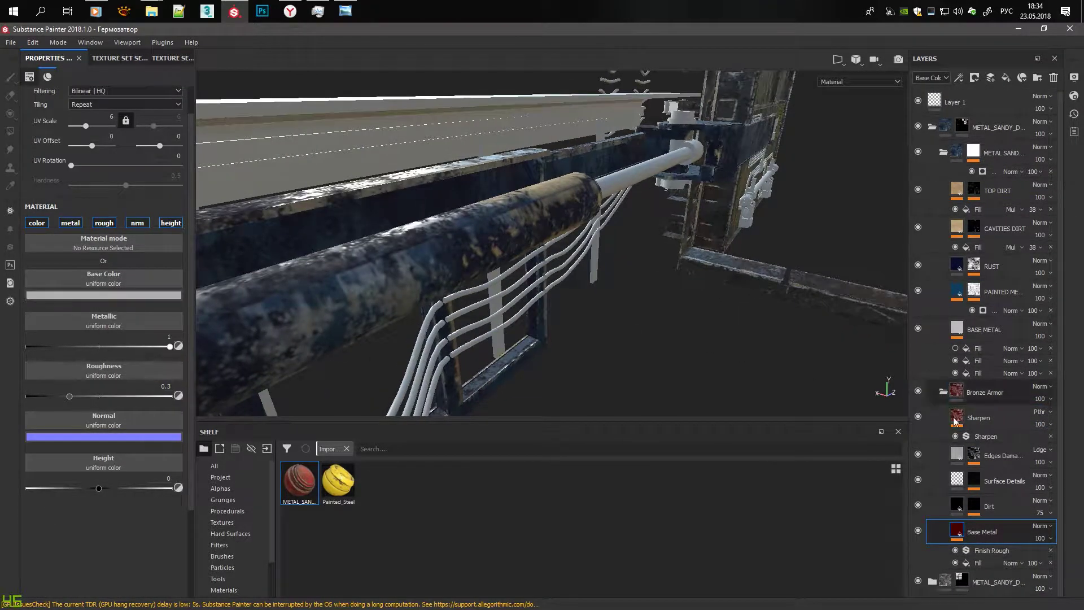
click(958, 460)
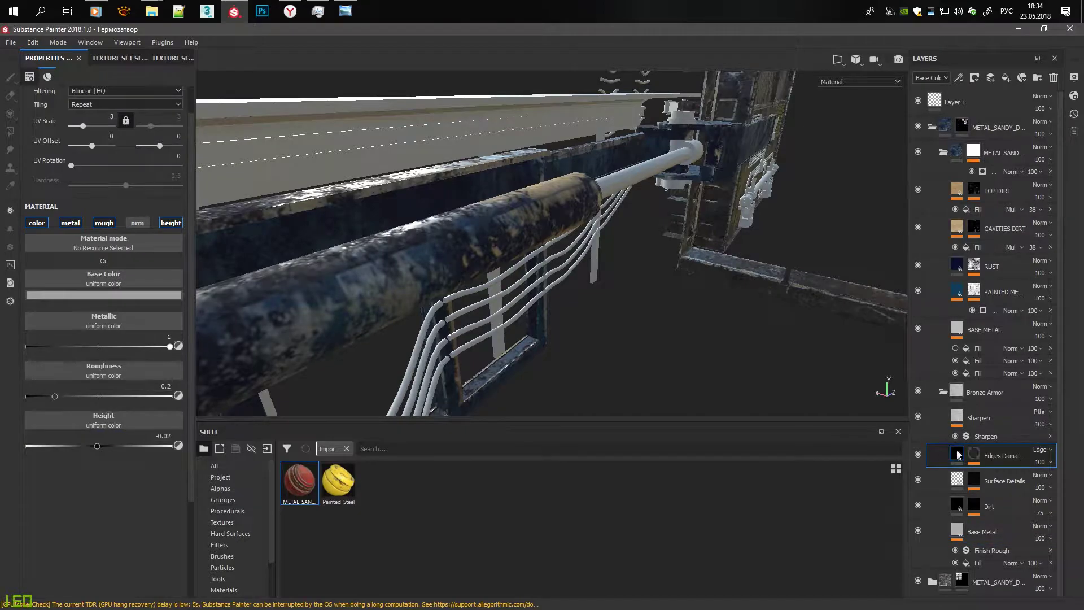
click(943, 392)
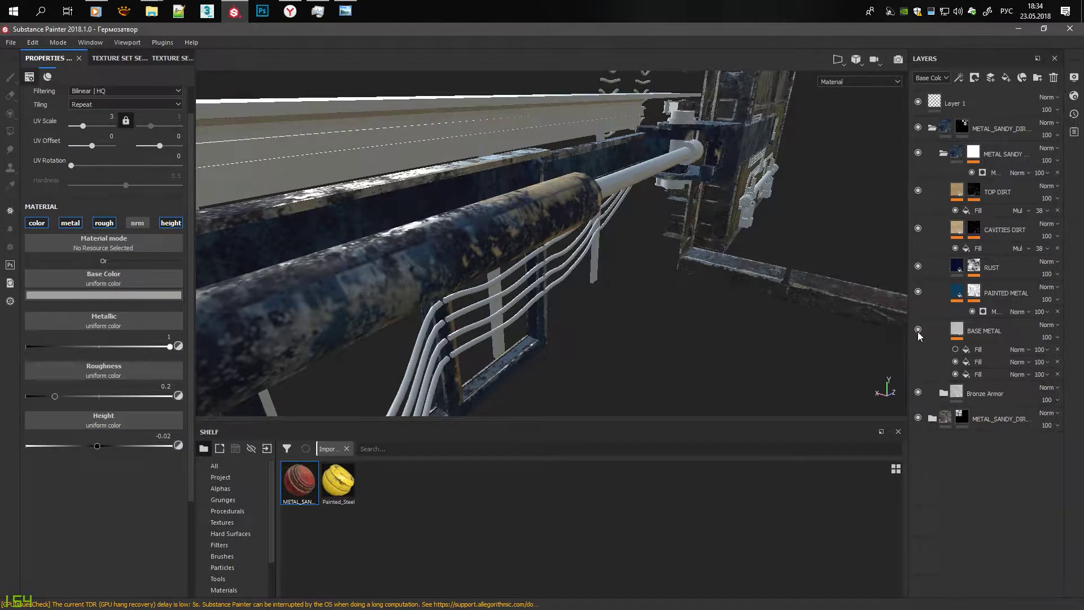
Step: Set the BASE METAL base colour to dark blue (R 0, G 0.057, B 0.130)
click(958, 334)
click(118, 295)
click(264, 389)
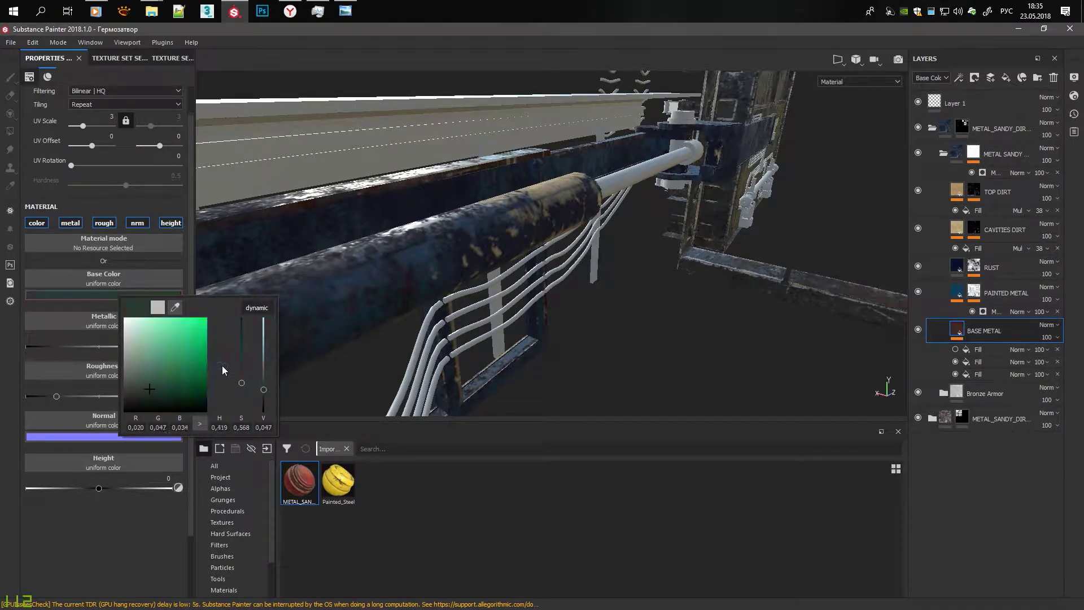
drag(214, 367, 212, 381)
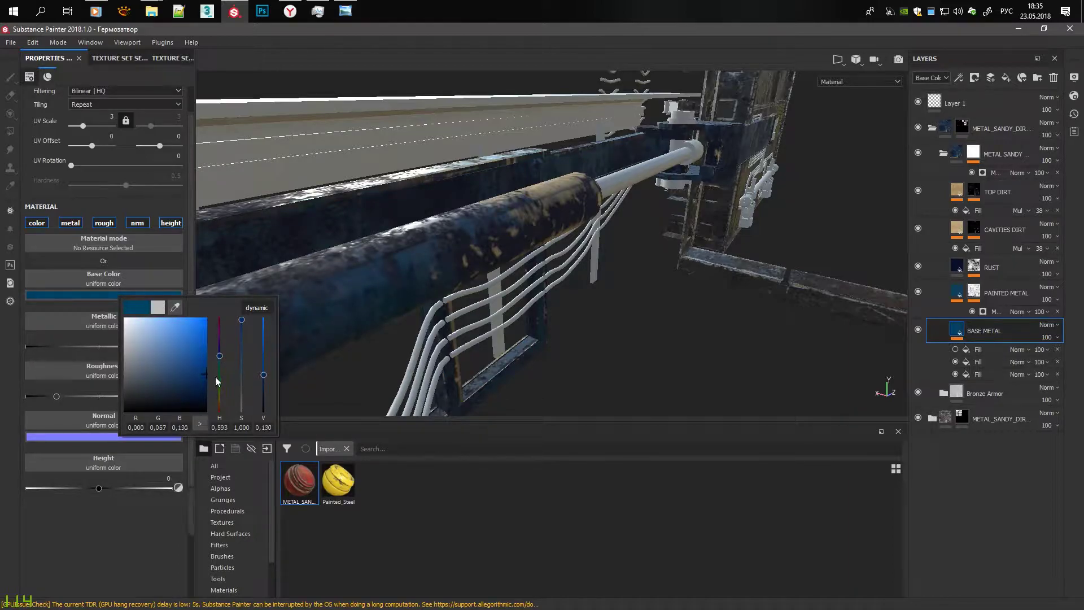
mouse_move(316, 349)
alt+mouse_down()
mouse_move(534, 269)
mouse_move(234, 308)
alt+mouse_up()
click(917, 231)
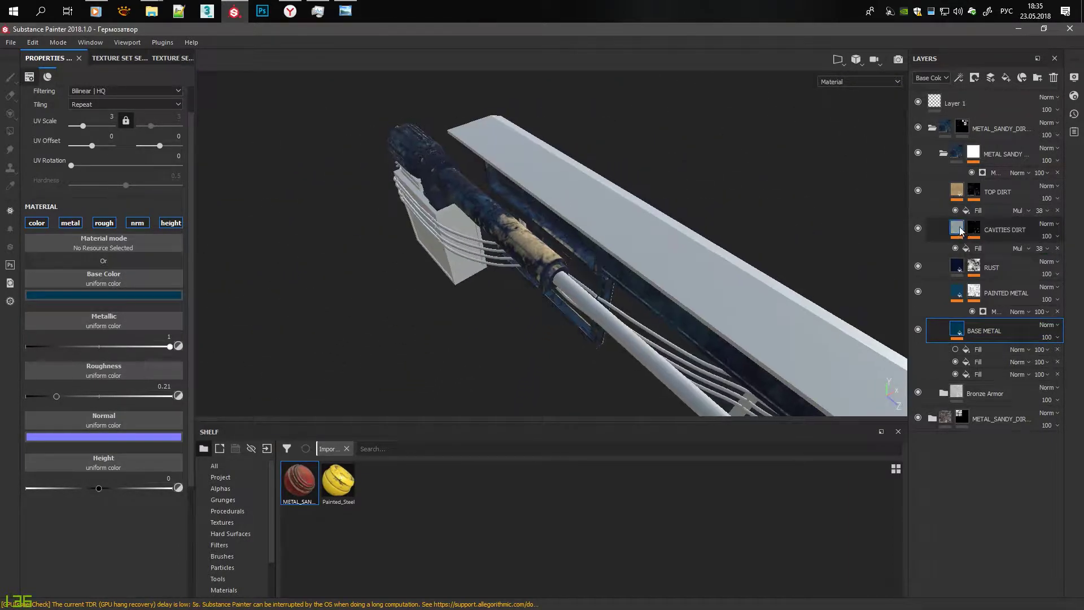
Step: Lower the Global Balance of the CAVITIES DIRT mask editor to thin the dirt
alt+drag(395, 254, 677, 254)
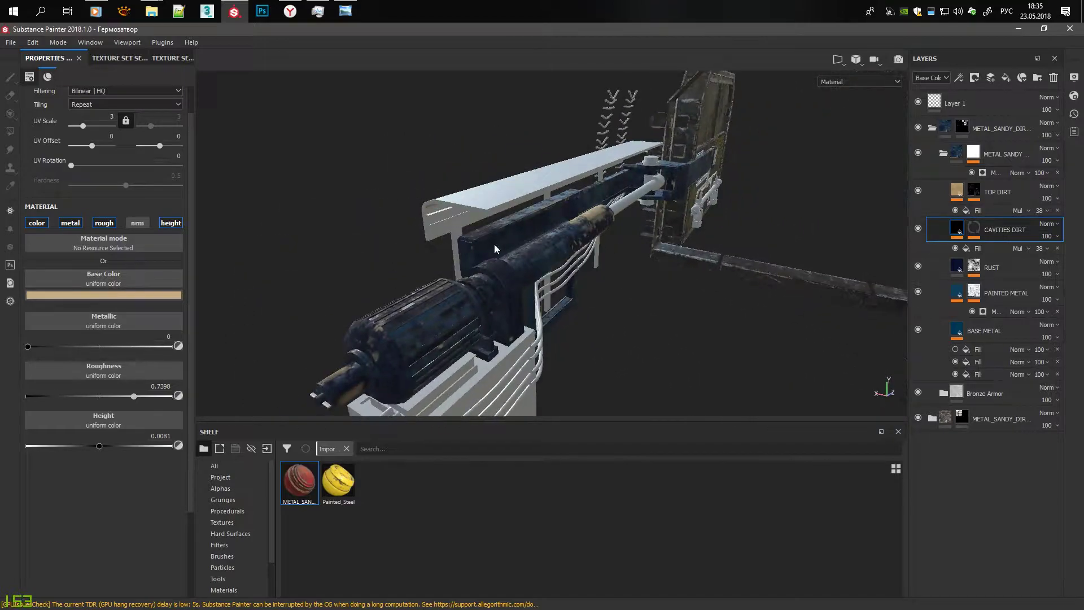
click(973, 228)
click(994, 248)
click(994, 260)
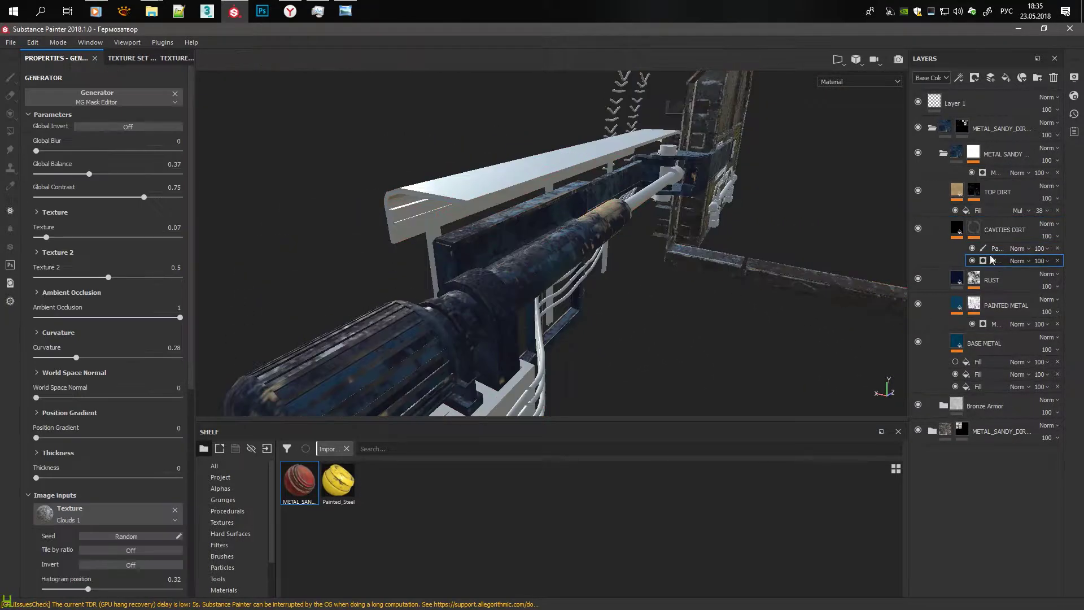
drag(95, 174, 78, 175)
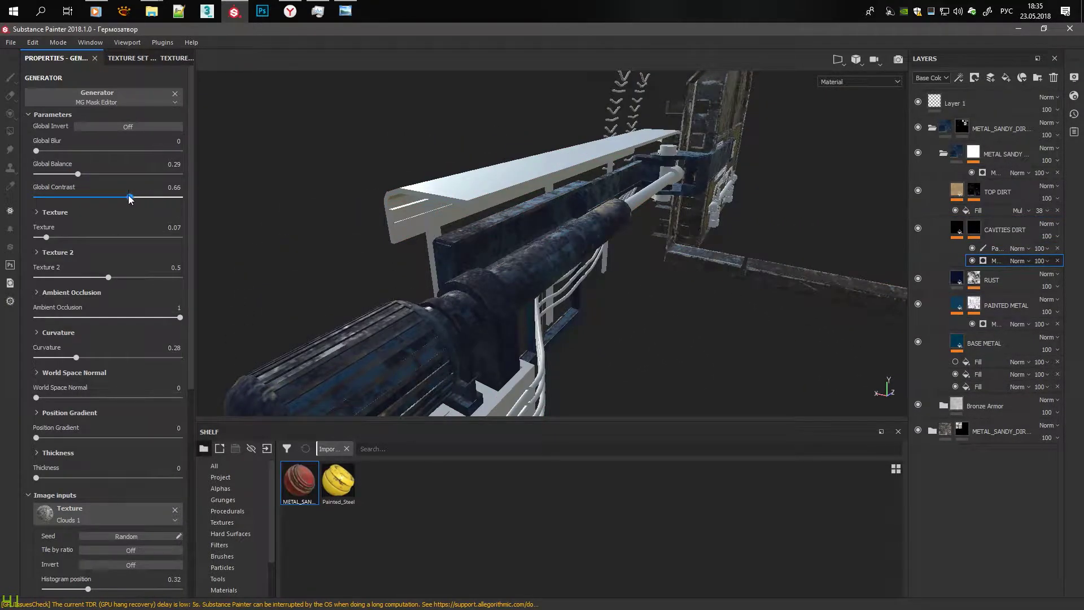
alt+drag(508, 254, 734, 254)
Step: Darken the PAINTED METAL base colour slightly
click(958, 308)
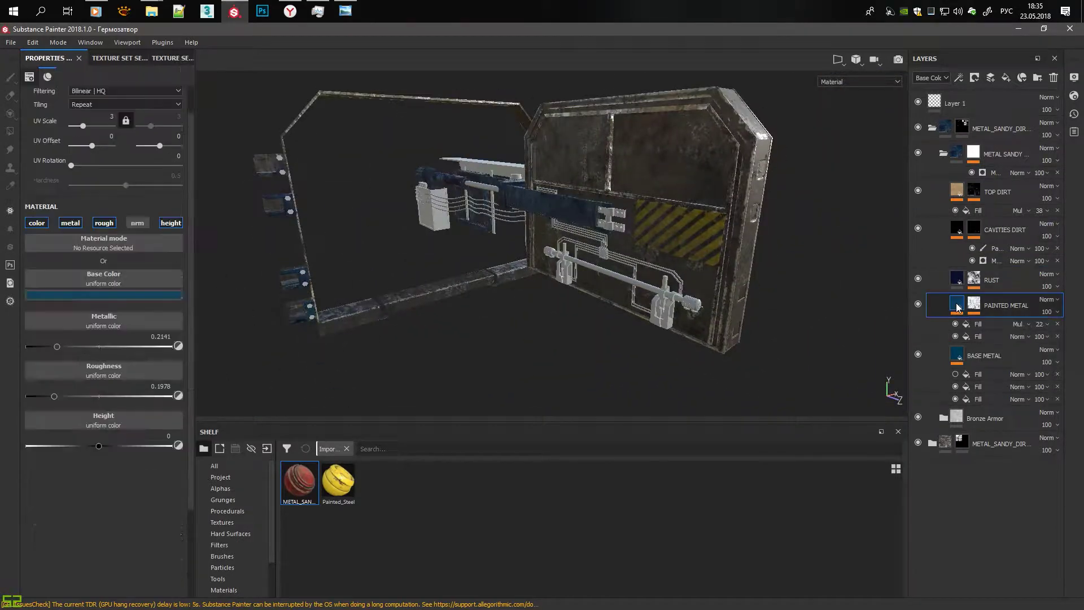
alt+drag(621, 254, 395, 254)
click(110, 294)
drag(252, 390, 253, 398)
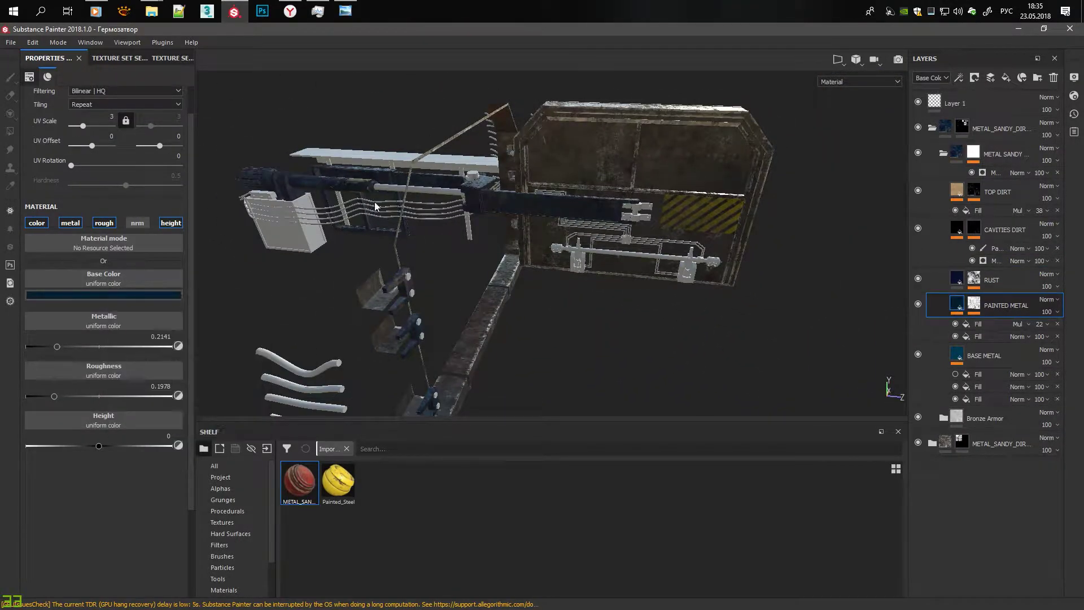
mouse_move(552, 235)
alt+mouse_down()
mouse_move(370, 262)
mouse_move(705, 248)
alt+mouse_up()
Step: Collapse the first group, select the last METAL_SANDY_DIR group, and set polygon fill to mesh mode
click(931, 128)
click(999, 154)
key(4)
click(98, 77)
mouse_move(502, 199)
alt+mouse_down()
mouse_move(668, 232)
mouse_move(524, 235)
mouse_move(630, 203)
mouse_move(684, 229)
alt+mouse_up()
scroll(565, 215, down, 5)
scroll(565, 214, up, 5)
mouse_move(565, 214)
alt+mouse_down()
mouse_move(332, 184)
mouse_move(645, 230)
alt+mouse_up()
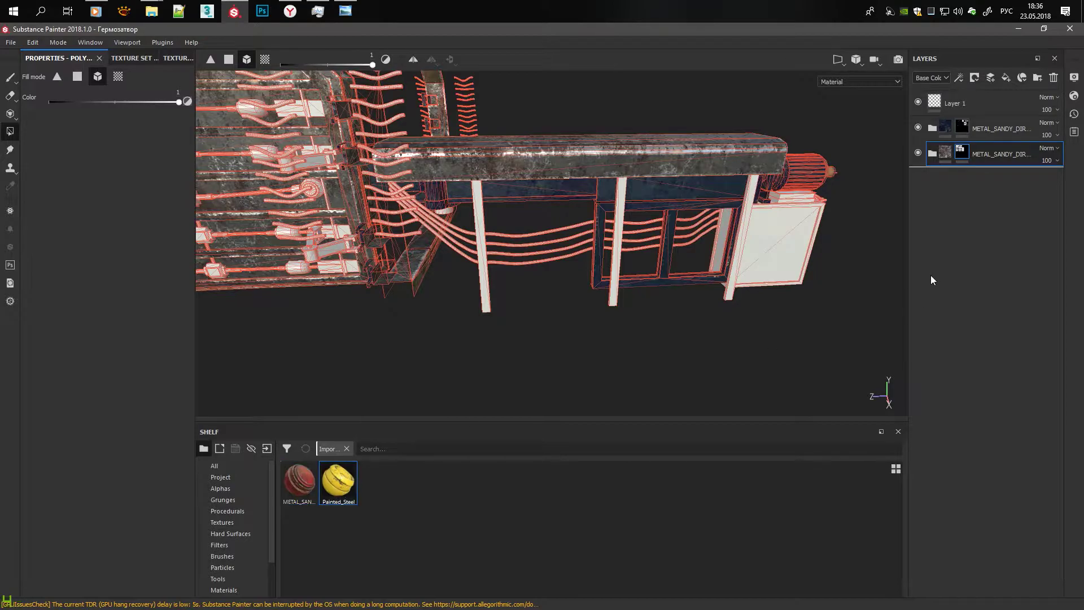
Step: Add the Painted_Steel smart material with a mask and polygon-fill a shaft bracket
drag(932, 280, 932, 277)
mouse_move(578, 269)
alt+mouse_down()
mouse_move(234, 237)
mouse_move(658, 164)
mouse_move(426, 234)
mouse_move(593, 215)
alt+mouse_up()
right_click(957, 175)
click(963, 183)
alt+drag(291, 259, 580, 230)
click(580, 230)
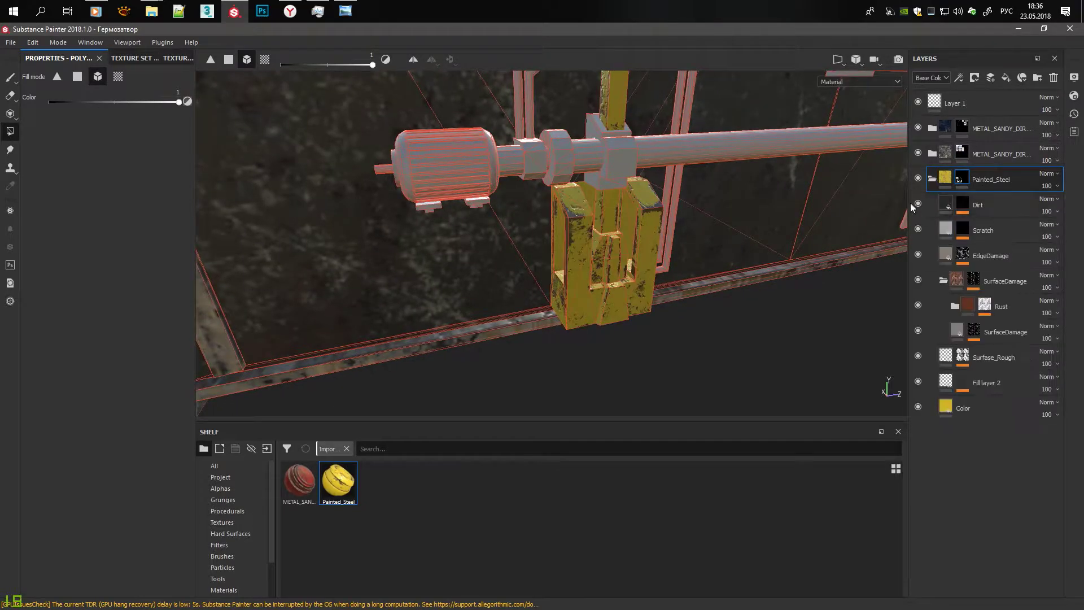
Step: Raise the MG Dirt generator's Dirt Level to about 0.82
click(948, 205)
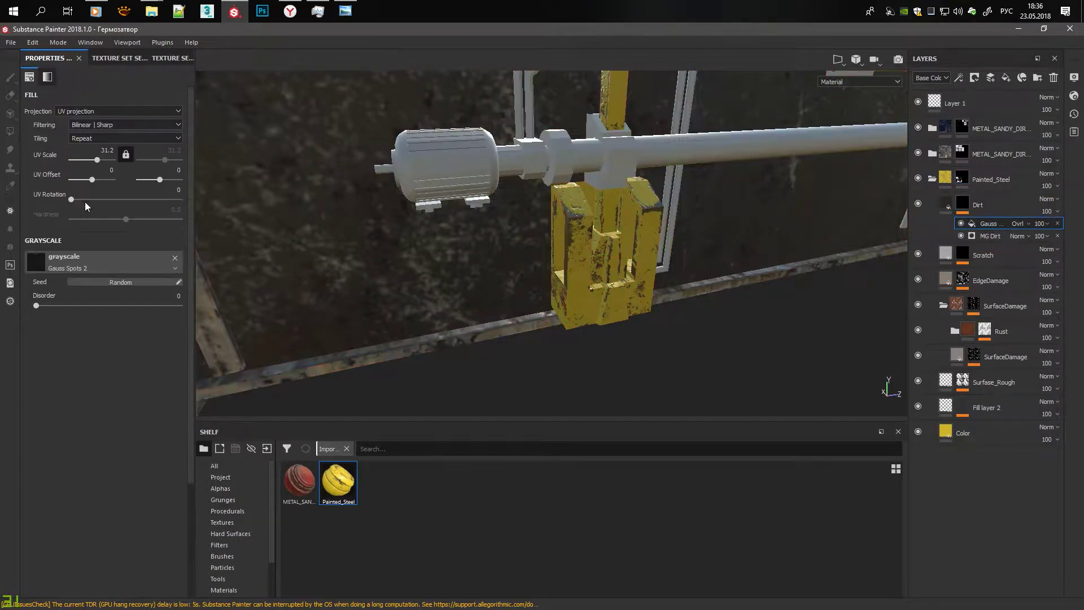
click(990, 236)
drag(112, 164, 158, 165)
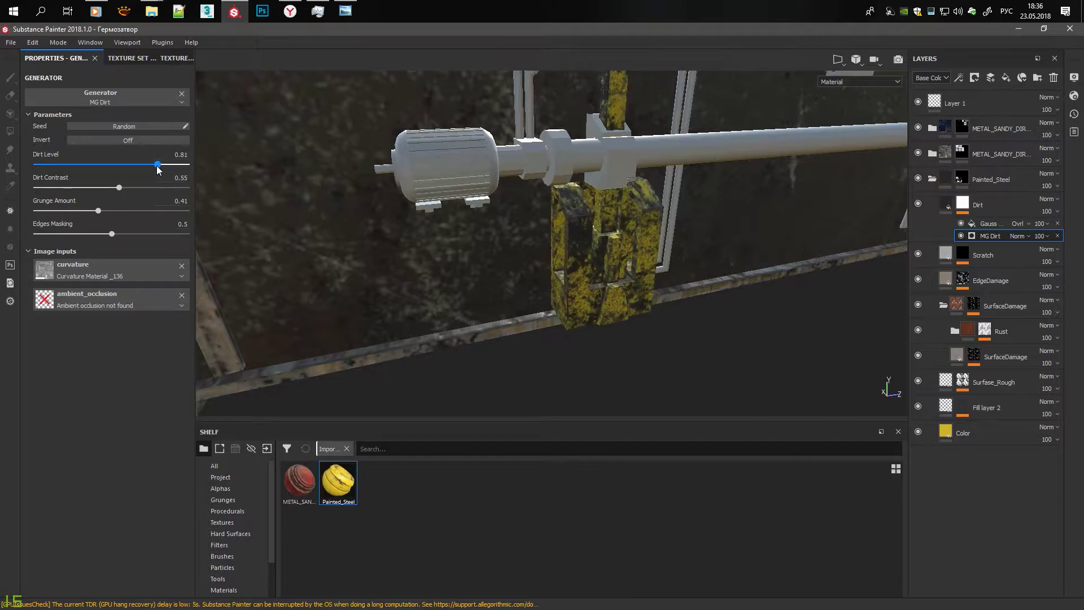
alt+drag(556, 187, 588, 253)
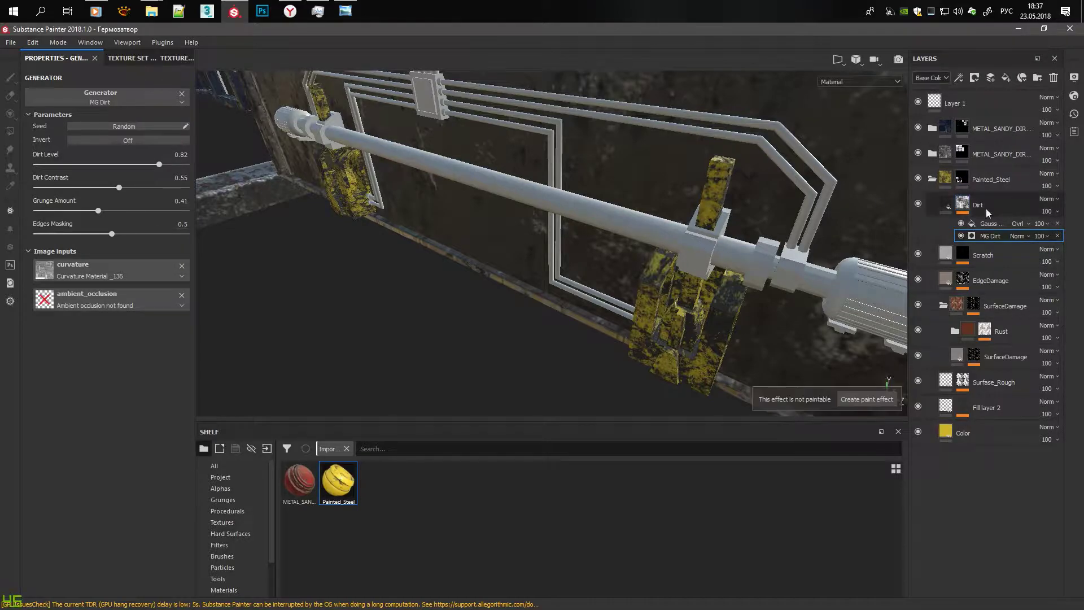
Step: Check the Painted_Steel mask coverage at the motor end, then collapse the group
click(961, 178)
mouse_move(692, 243)
alt+mouse_down()
mouse_move(405, 144)
mouse_move(771, 244)
mouse_move(702, 235)
mouse_move(654, 248)
mouse_move(621, 205)
mouse_move(565, 225)
alt+mouse_up()
click(959, 153)
click(930, 181)
mouse_move(374, 264)
alt+mouse_down()
mouse_move(541, 275)
mouse_move(516, 172)
mouse_move(458, 168)
mouse_move(482, 141)
mouse_move(537, 154)
mouse_move(460, 184)
mouse_move(822, 121)
mouse_move(517, 203)
mouse_move(599, 192)
mouse_move(556, 212)
mouse_move(629, 167)
mouse_move(782, 198)
mouse_move(567, 225)
mouse_move(658, 210)
alt+mouse_up()
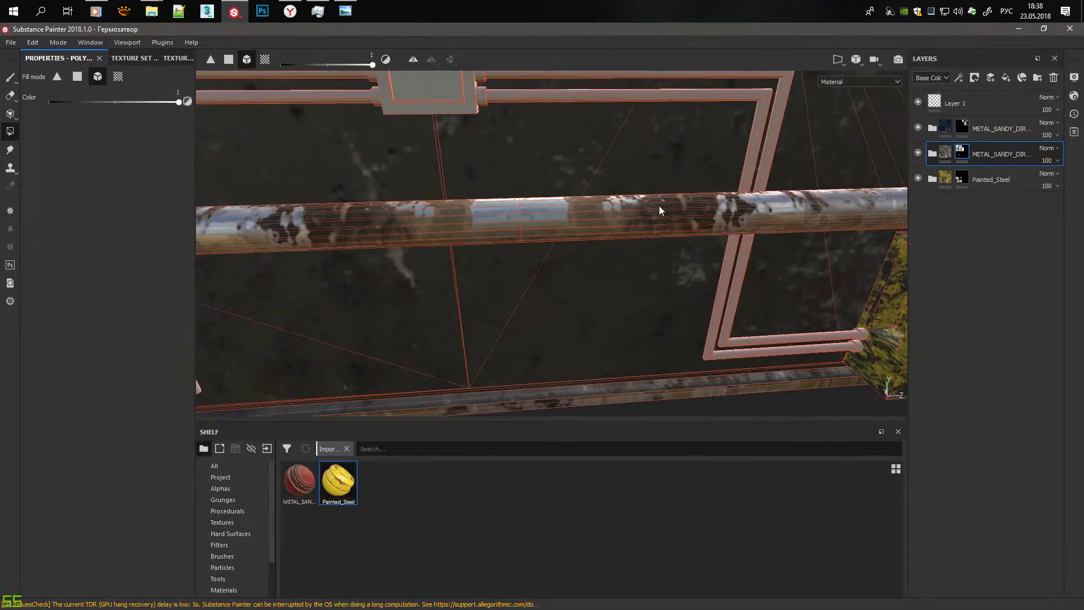
Step: Remove the central shaft from the existing sandy metal mask
alt+middle_drag(658, 210, 542, 191)
click(491, 218)
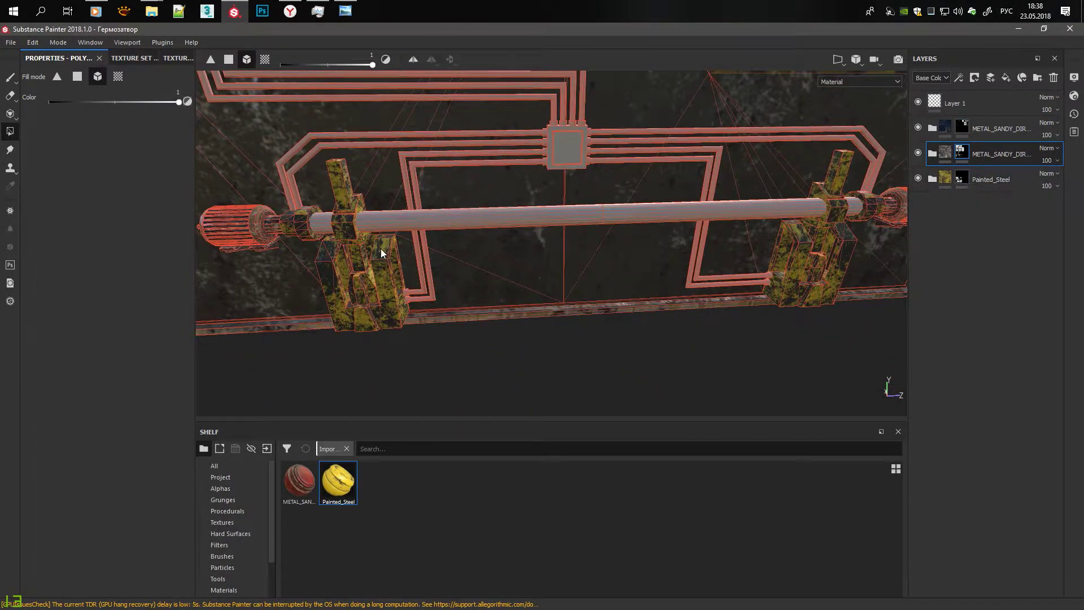
mouse_move(565, 215)
alt+mouse_down()
mouse_move(546, 219)
mouse_move(570, 204)
alt+mouse_up()
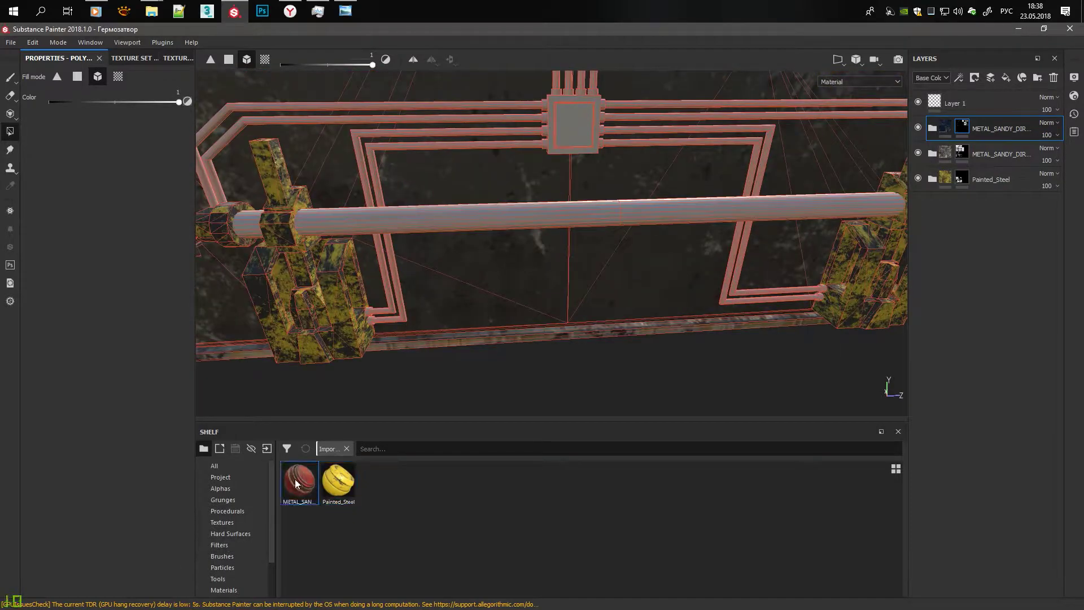
Step: Add a masked METAL_SANDY_DIRT layer and polygon-fill the central shaft
drag(300, 480, 973, 292)
right_click(973, 298)
click(971, 226)
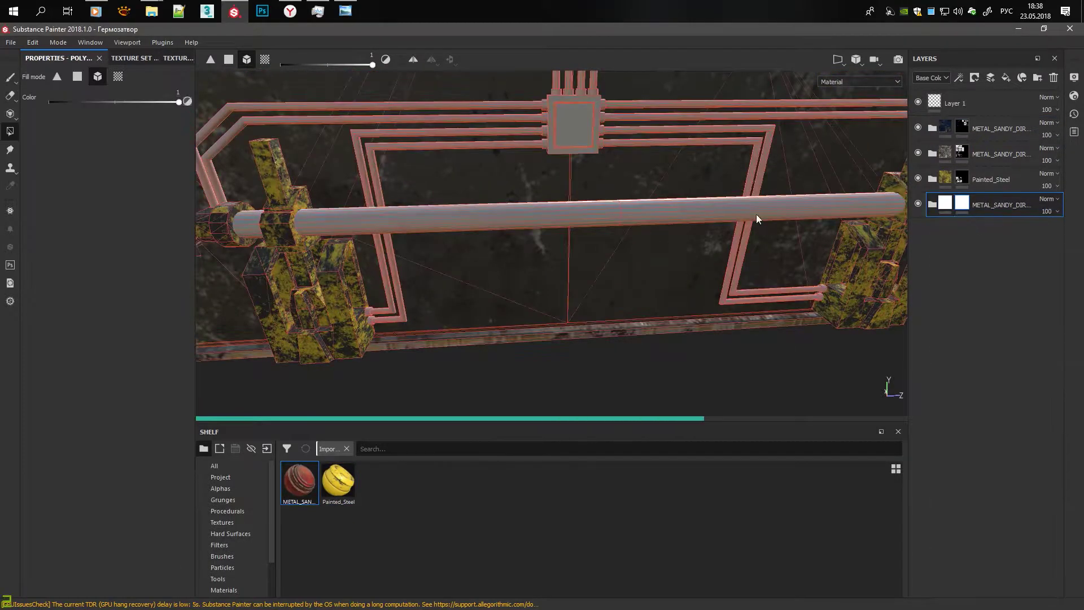
click(644, 213)
click(932, 204)
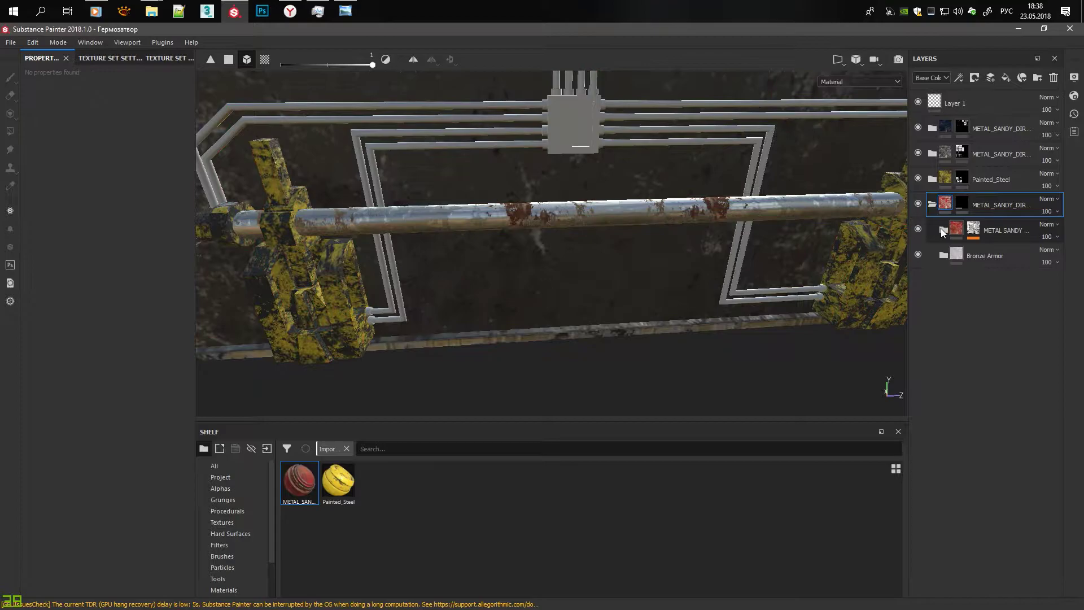
Step: Lower the shaft's MG Mask Editor Global Balance to 0.01, Global Contrast 0.32
click(917, 255)
click(942, 229)
click(997, 248)
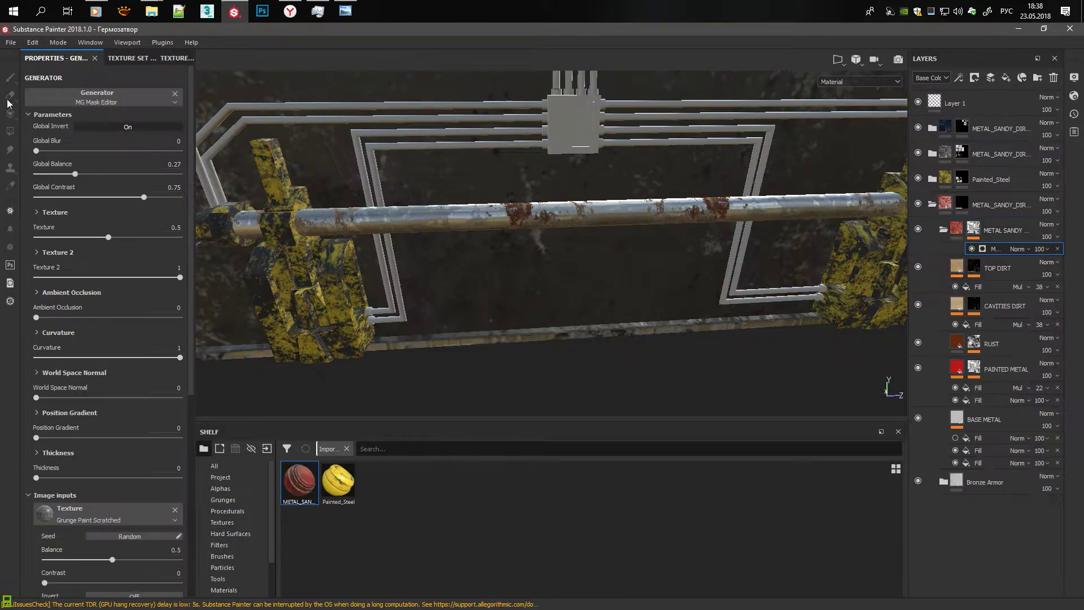
drag(114, 175, 40, 179)
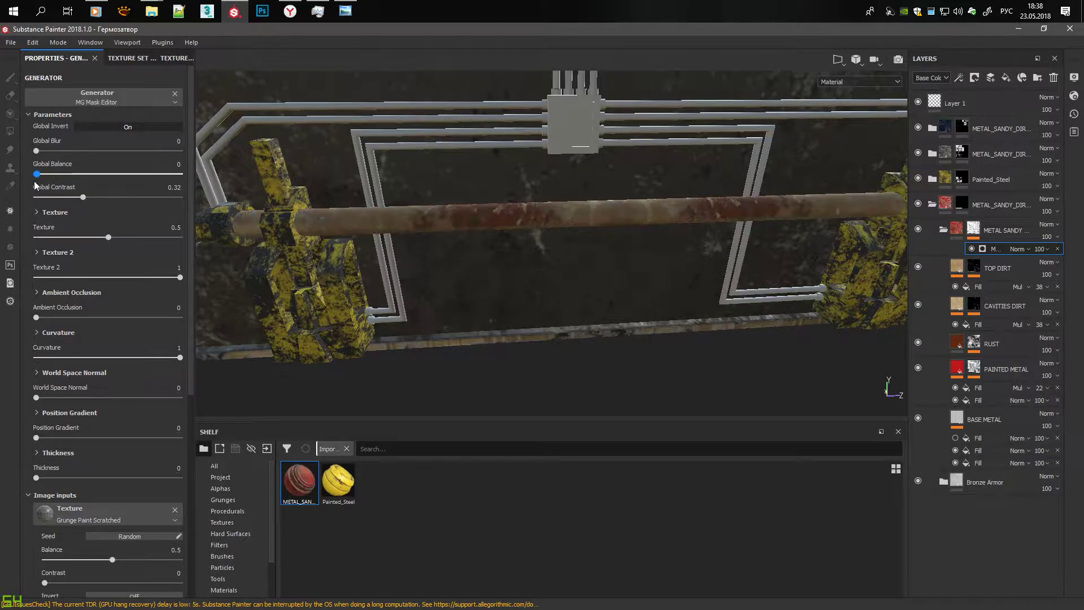
drag(56, 179, 37, 186)
alt+drag(513, 165, 678, 214)
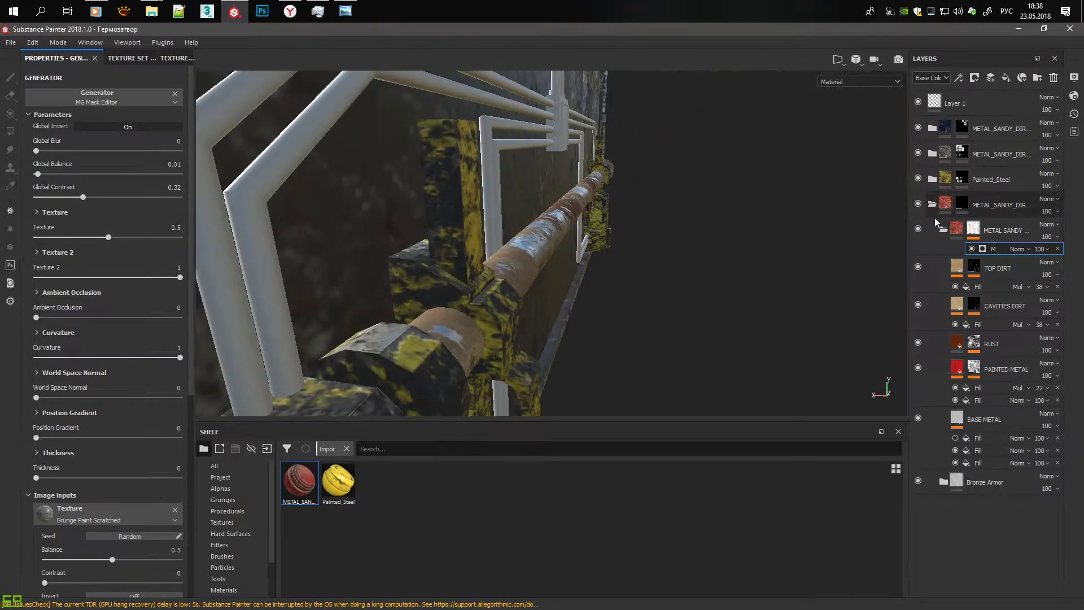
click(997, 268)
mouse_move(565, 237)
alt+mouse_down()
mouse_move(354, 241)
mouse_move(457, 263)
alt+mouse_up()
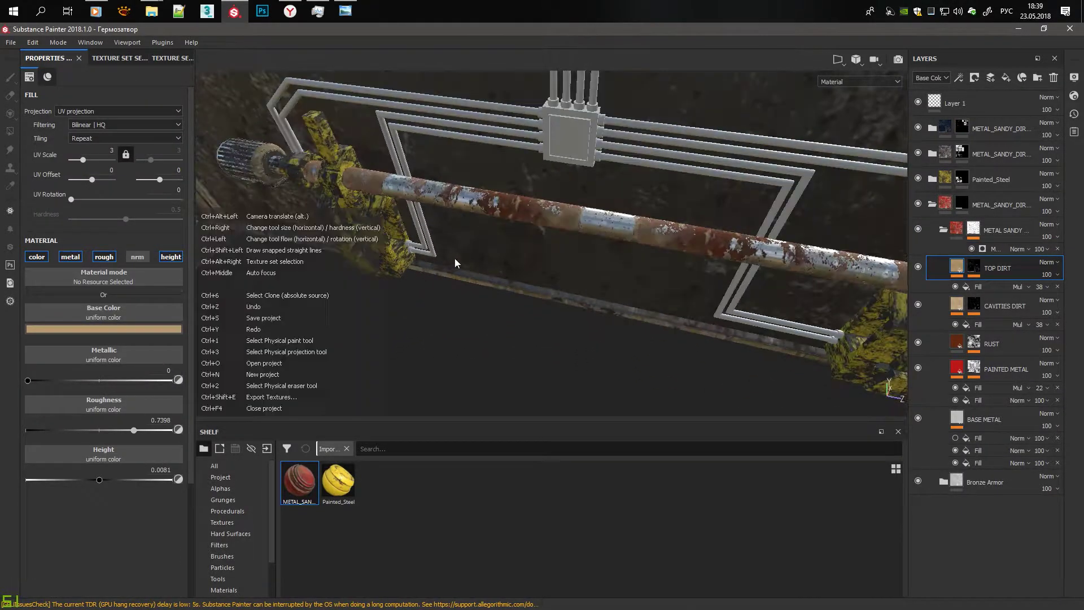
click(991, 179)
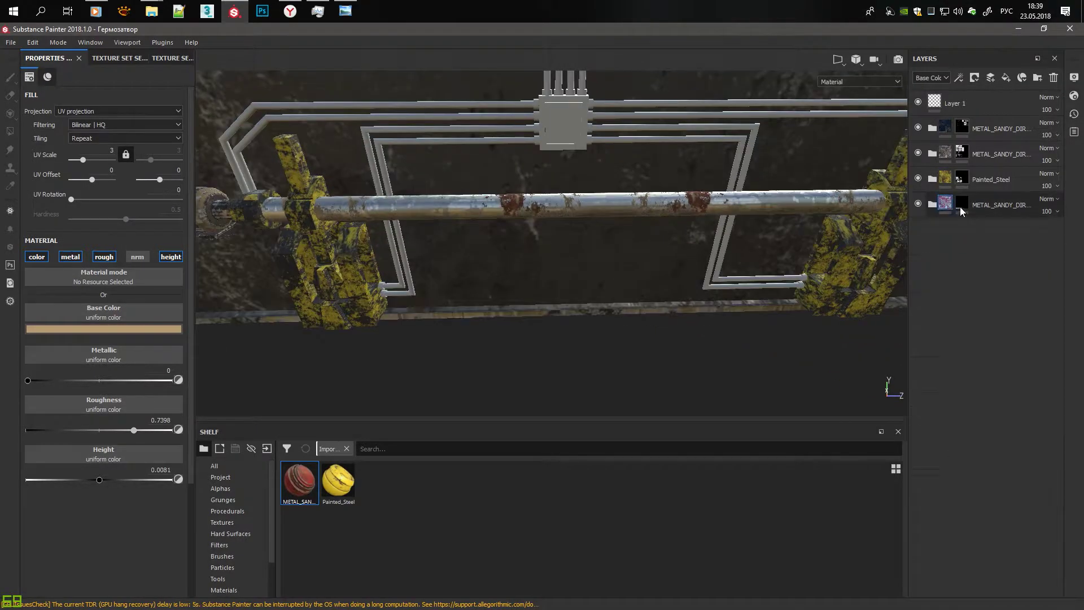
Step: Remove the shaft's rusty layer and add PeeledPaintMetal from the Materials shelf
key(4)
click(222, 556)
scroll(231, 542, down, 2)
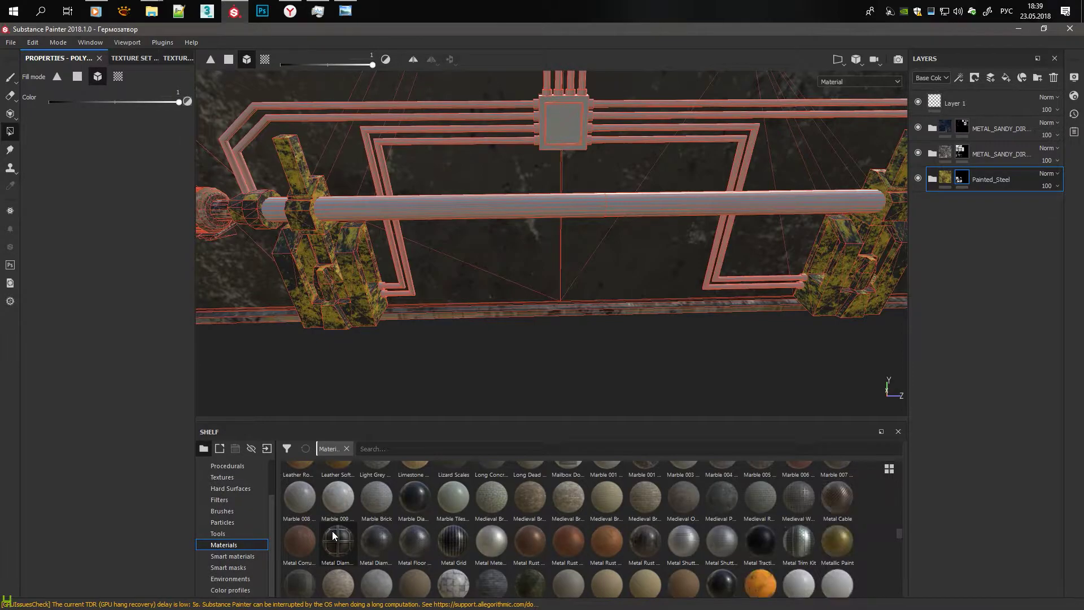
scroll(332, 530, down, 3)
drag(760, 466, 939, 423)
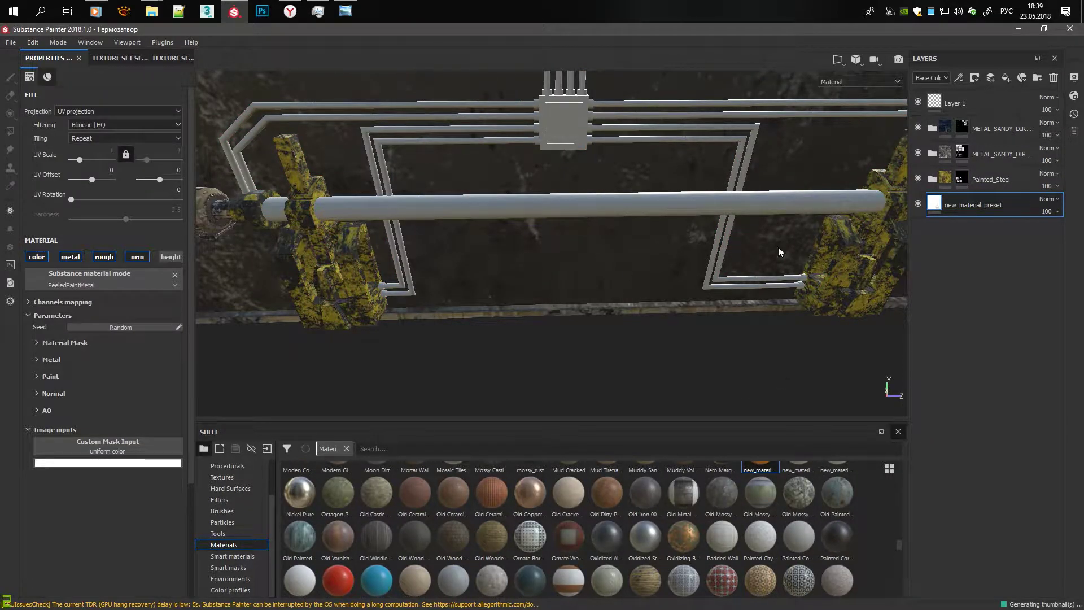
key(f)
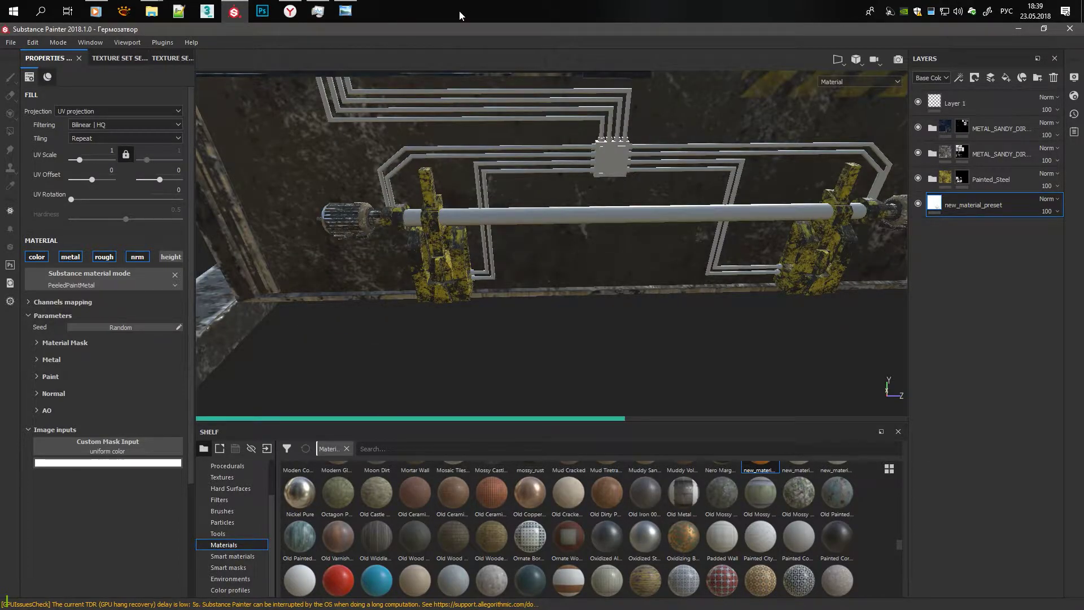
Step: Black-mask PeeledPaintMetal onto the shaft and change its Base_Paint_Color to green
right_click(963, 205)
click(972, 223)
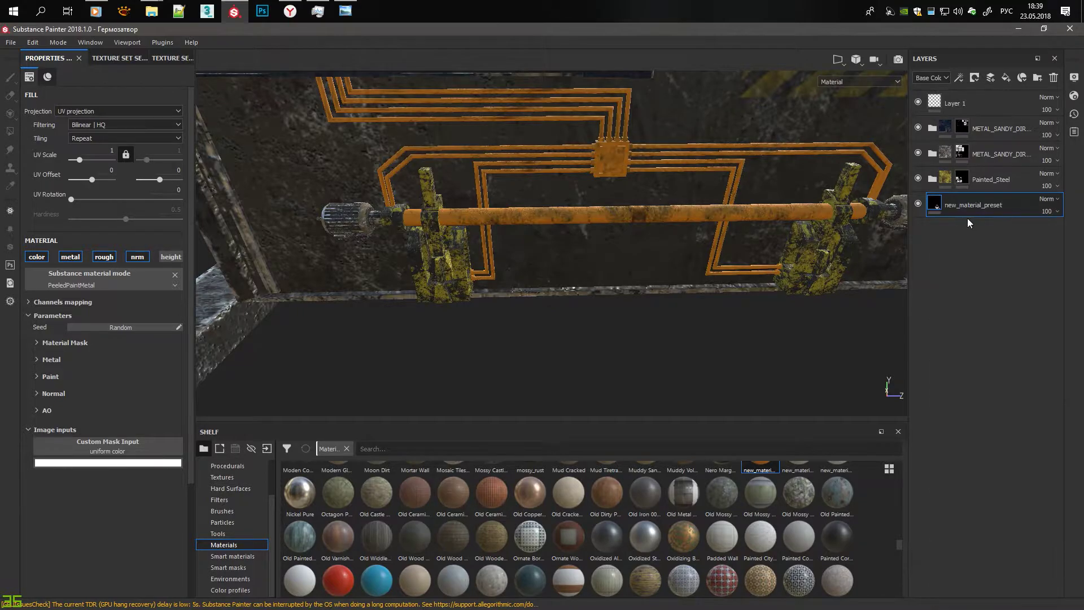
click(543, 218)
scroll(543, 218, up, 5)
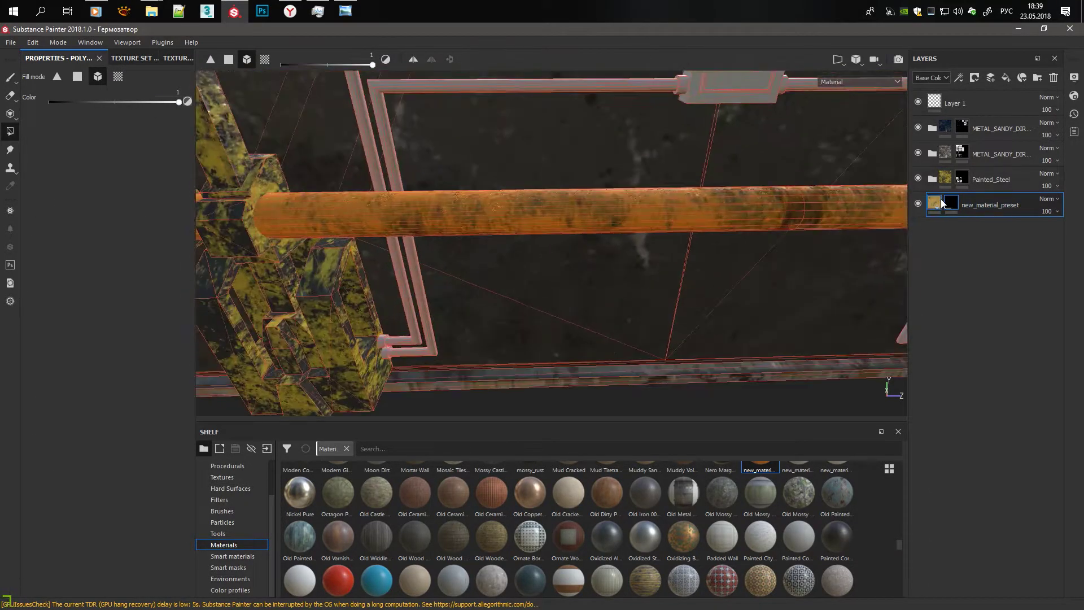
click(34, 346)
click(37, 381)
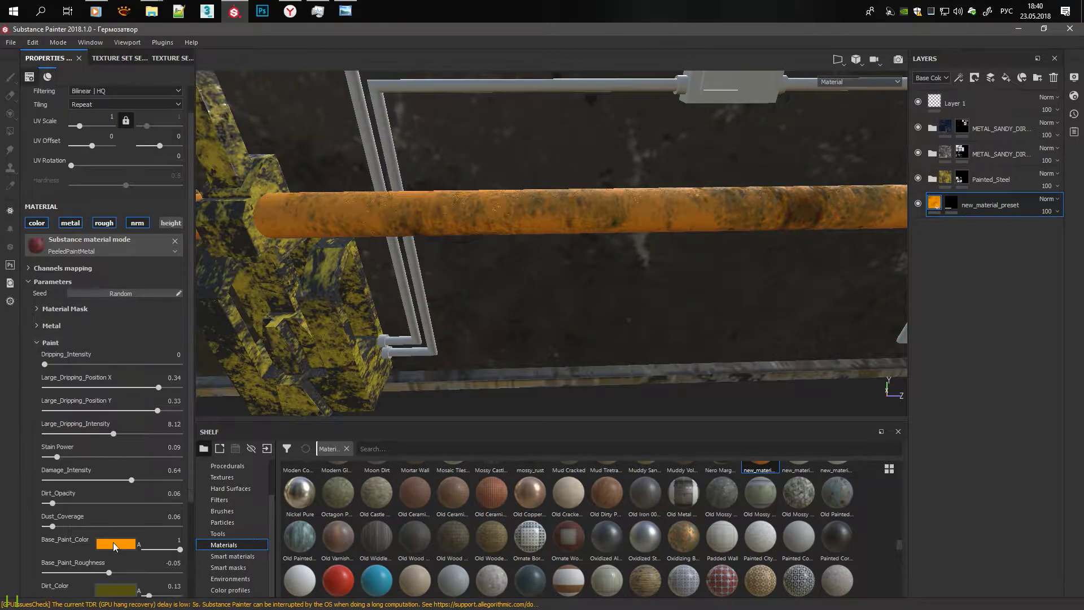
scroll(85, 480, down, 1)
click(116, 543)
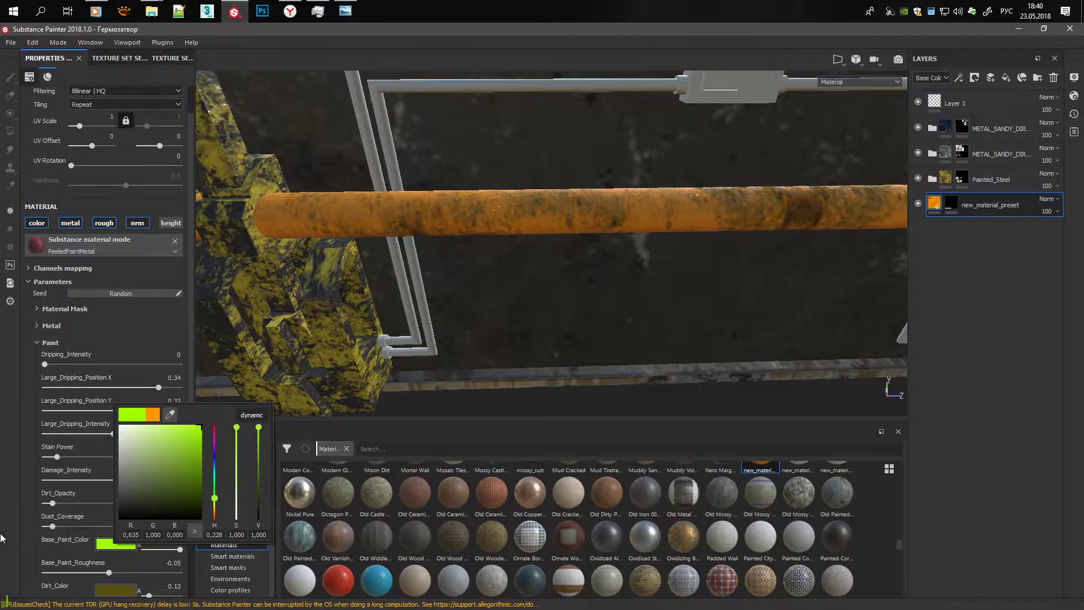
click(39, 340)
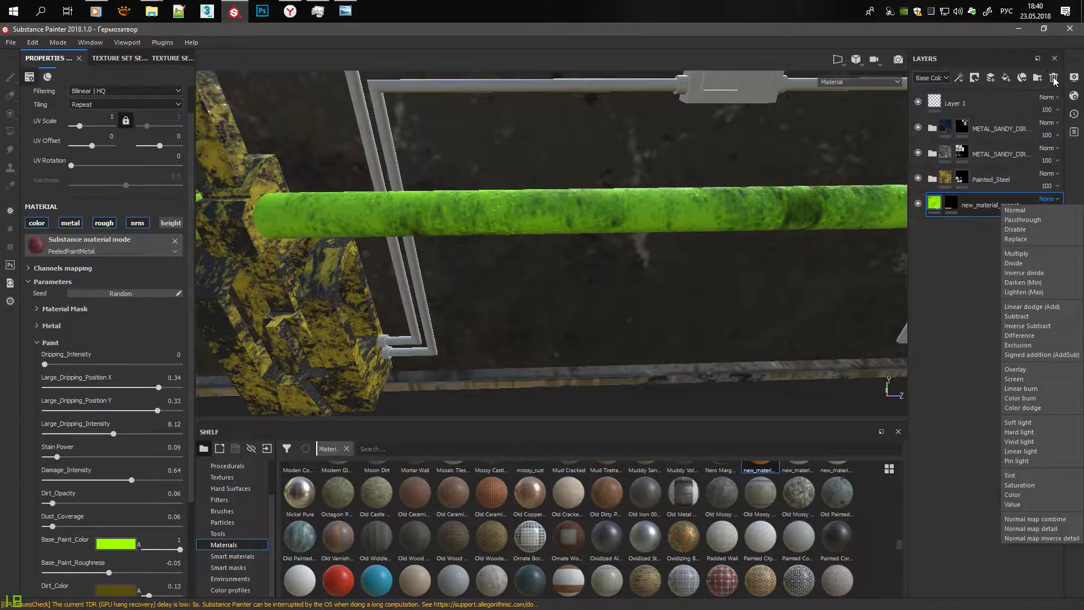
Step: Delete the peeled paint layer, leaving the shaft plain
click(1053, 77)
key(4)
mouse_move(469, 213)
alt+mouse_down()
mouse_move(469, 187)
mouse_move(683, 201)
mouse_move(517, 189)
mouse_move(696, 137)
mouse_move(672, 205)
mouse_move(732, 153)
mouse_move(625, 253)
mouse_move(725, 218)
mouse_move(694, 150)
mouse_move(640, 185)
mouse_move(683, 141)
mouse_move(690, 175)
mouse_move(614, 99)
mouse_move(595, 134)
alt+mouse_up()
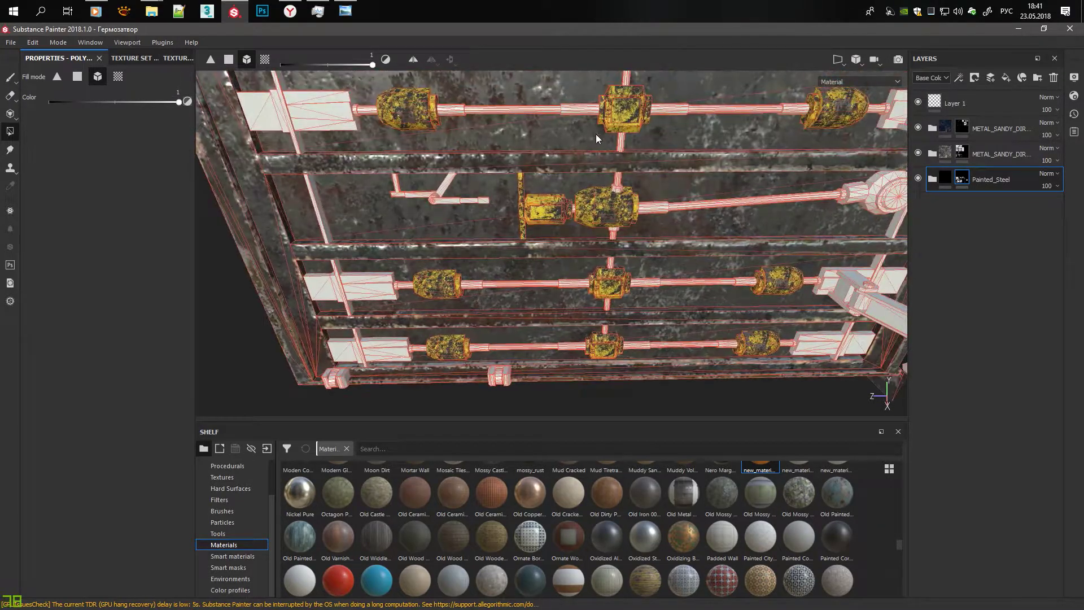
Step: Add a second Painted_Steel smart material, black-masked and polygon-filled onto the cylinder parts
click(233, 556)
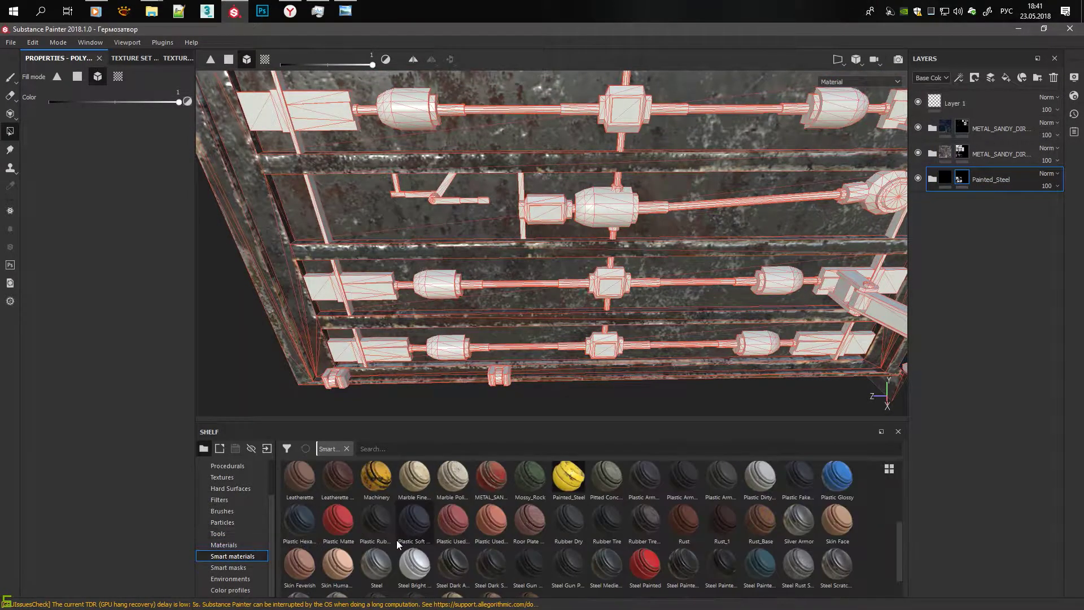
scroll(384, 508, down, 1)
scroll(228, 508, up, 2)
click(228, 477)
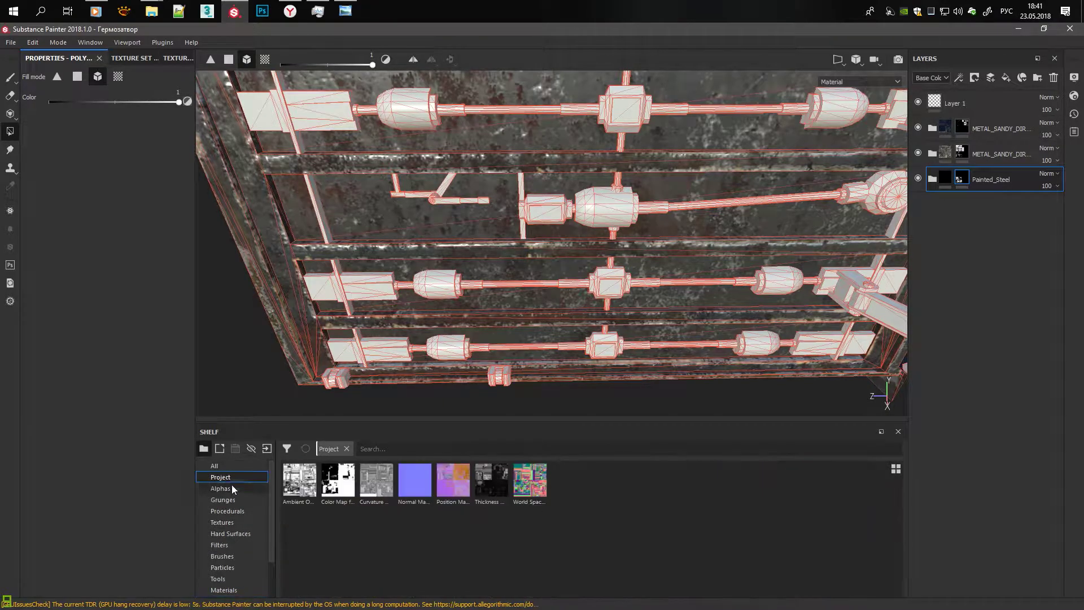
scroll(226, 520, down, 2)
click(225, 556)
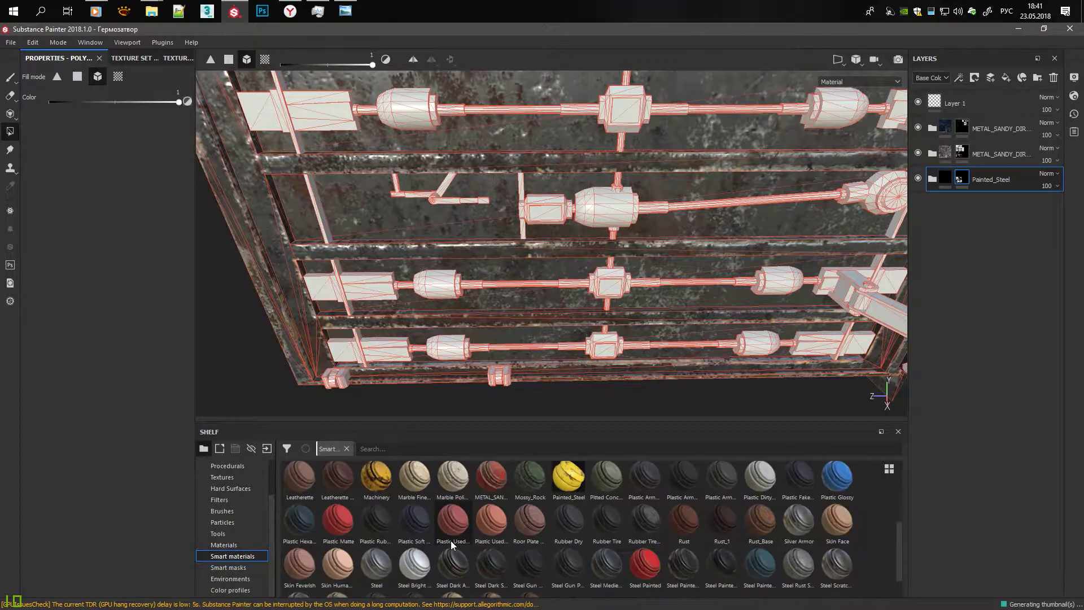
click(965, 219)
key(4)
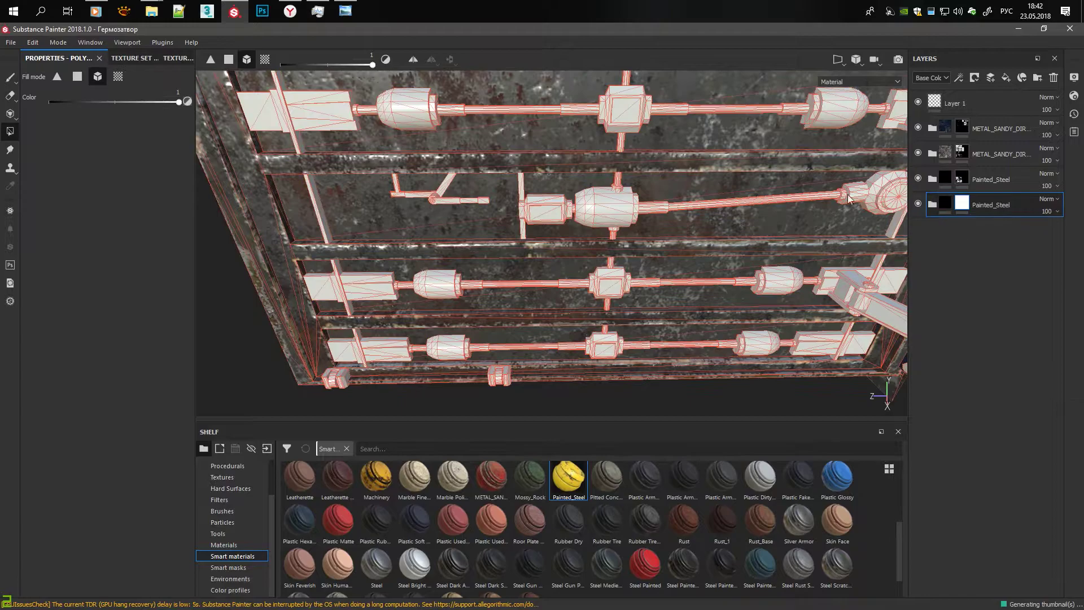
drag(372, 84, 644, 237)
scroll(571, 211, up, 5)
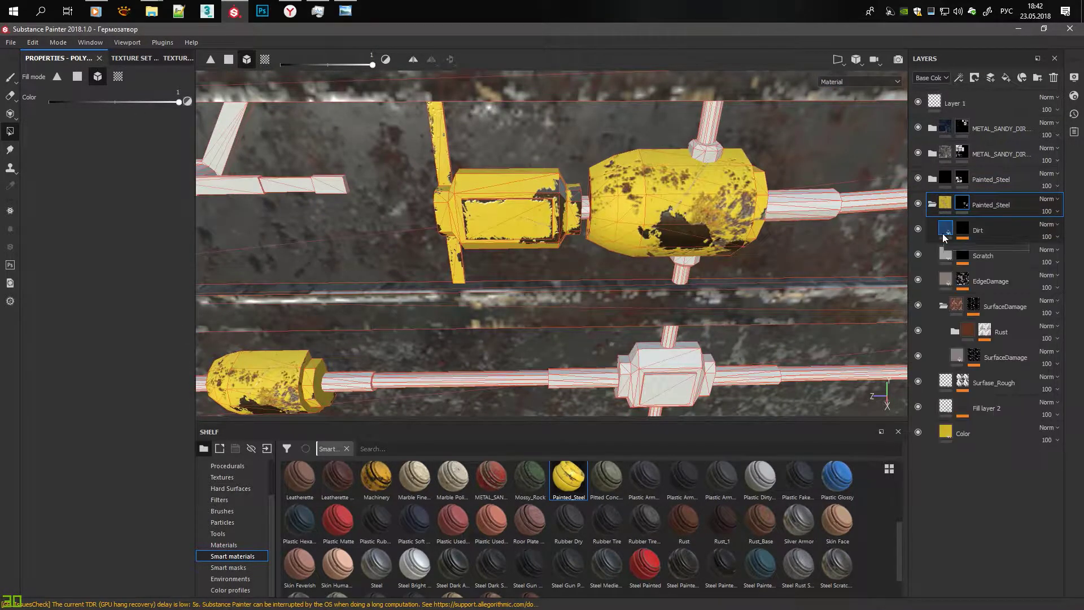
Step: Change the paint's Base Color to near-black green (R 0.005, G 0.010, B 0.007)
click(963, 433)
click(109, 328)
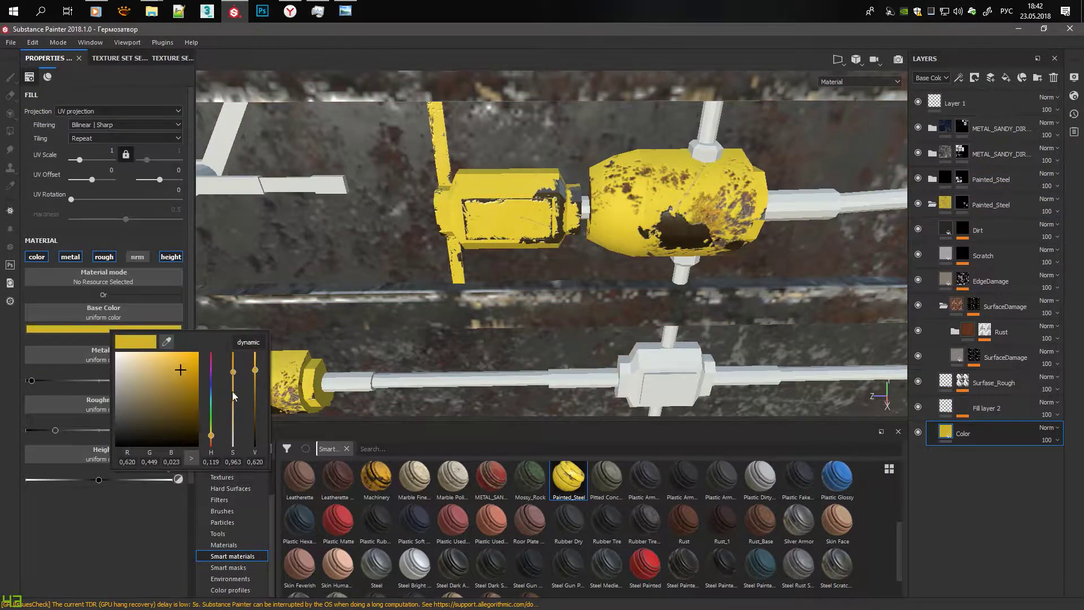
drag(214, 427, 211, 430)
mouse_move(255, 370)
mouse_down()
mouse_move(256, 428)
mouse_move(211, 419)
mouse_move(255, 435)
mouse_up()
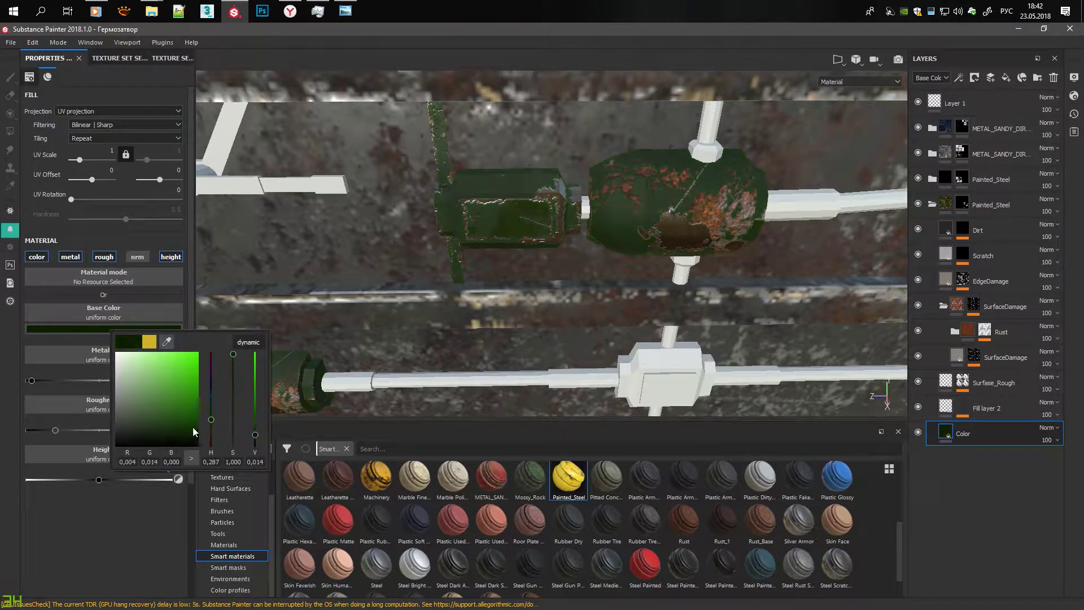
drag(166, 439, 136, 436)
scroll(442, 178, down, 3)
alt+drag(442, 179, 200, 260)
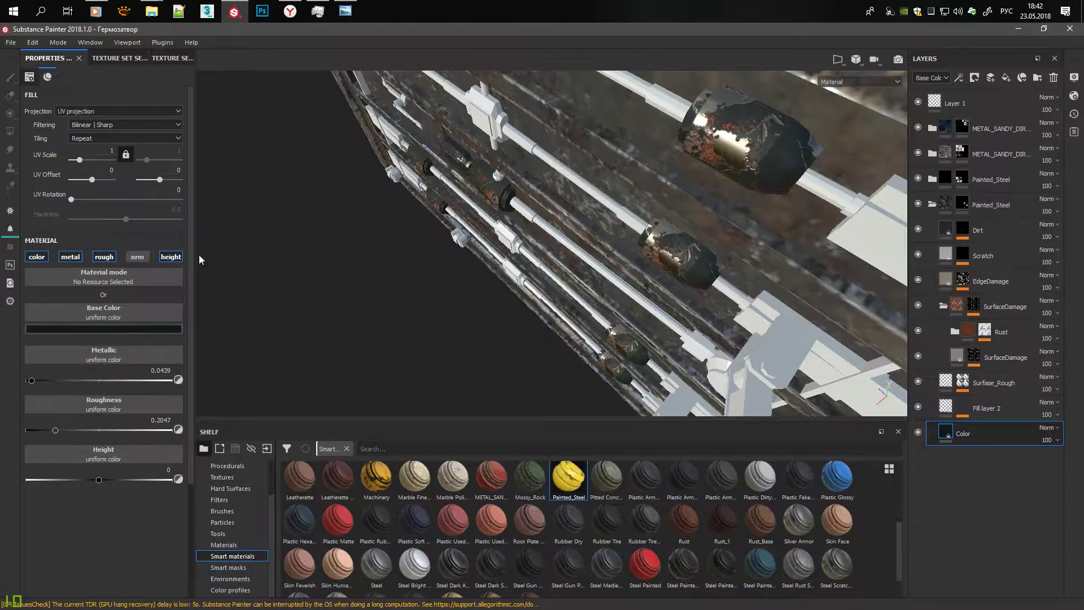
click(141, 329)
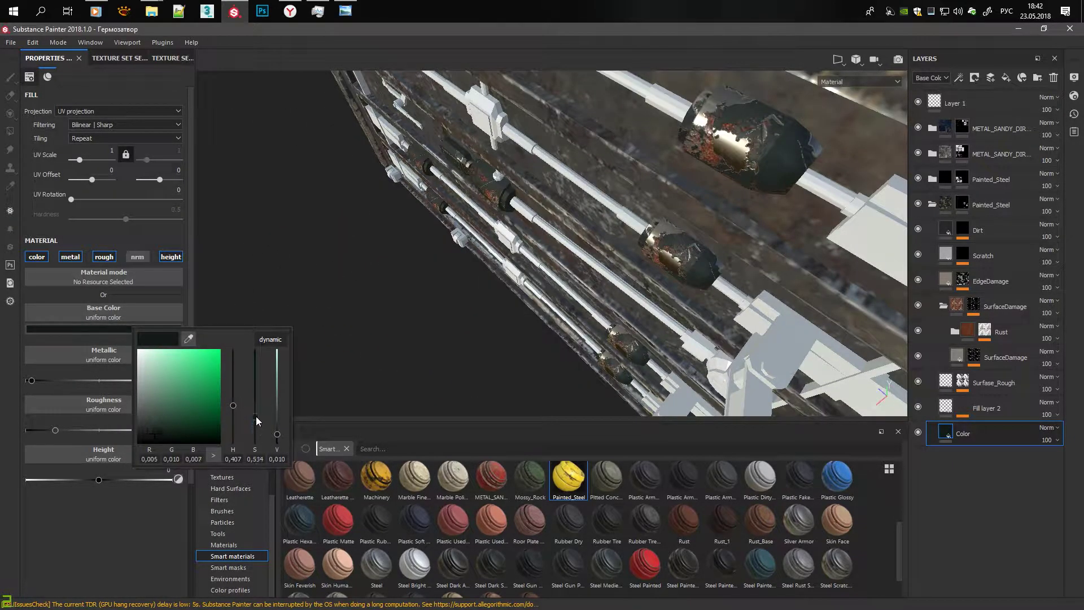
mouse_move(663, 283)
alt+mouse_down()
mouse_move(739, 151)
mouse_move(585, 244)
alt+mouse_up()
Step: Replace Painted_Steel with a black-masked Machinery smart material filled on the barrel and block
click(927, 205)
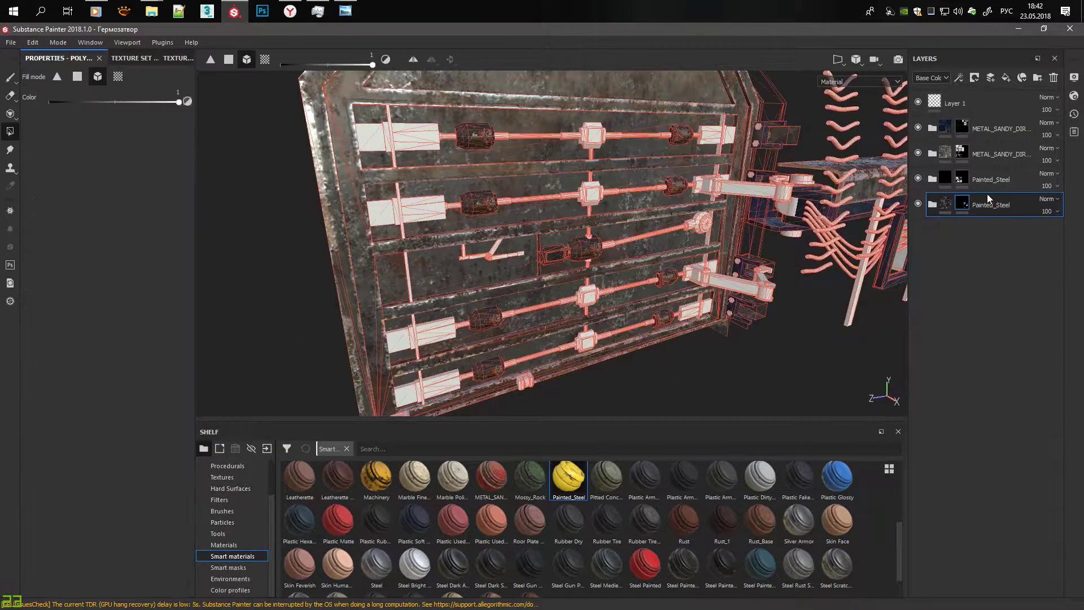
key(Delete)
drag(376, 477, 957, 330)
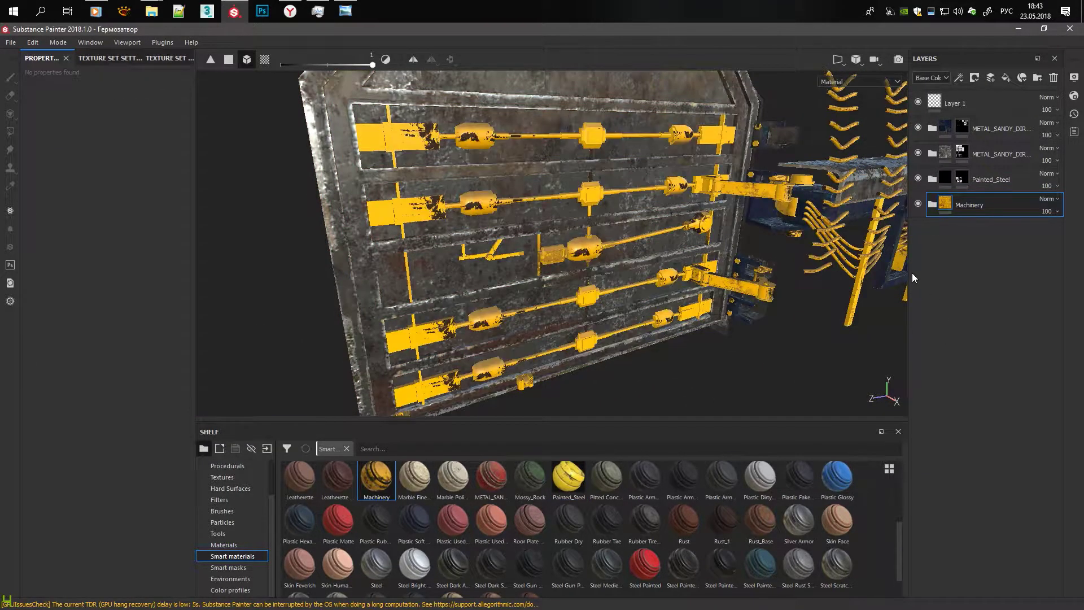
right_click(958, 200)
click(971, 248)
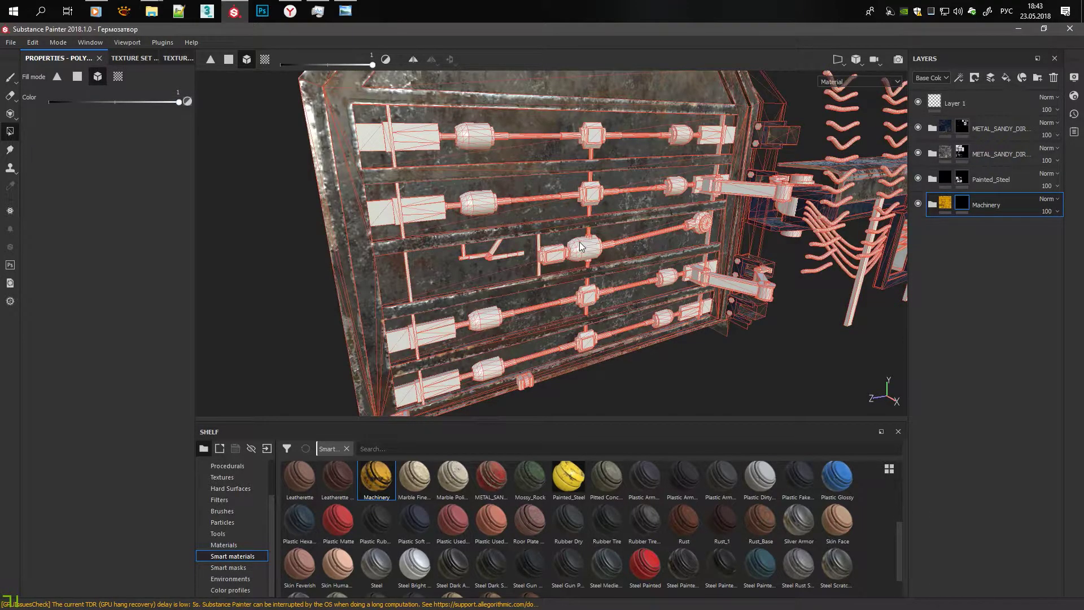
click(581, 247)
scroll(581, 247, up, 5)
click(425, 276)
Step: Add a Dripping Rust generator to the Machinery Rust layer's mask
click(939, 207)
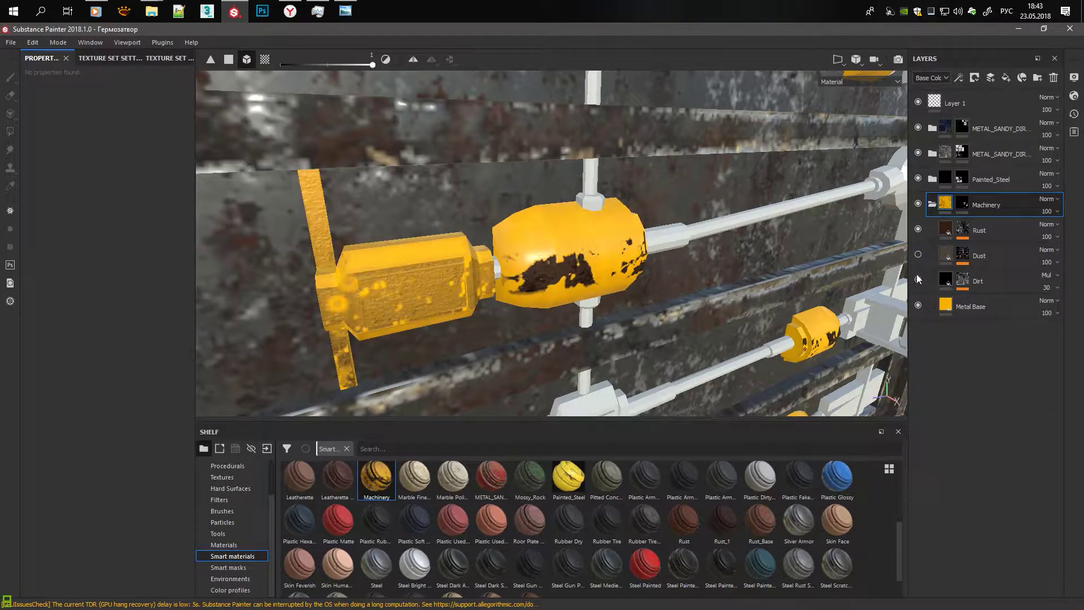
click(917, 229)
click(962, 229)
click(993, 248)
click(97, 96)
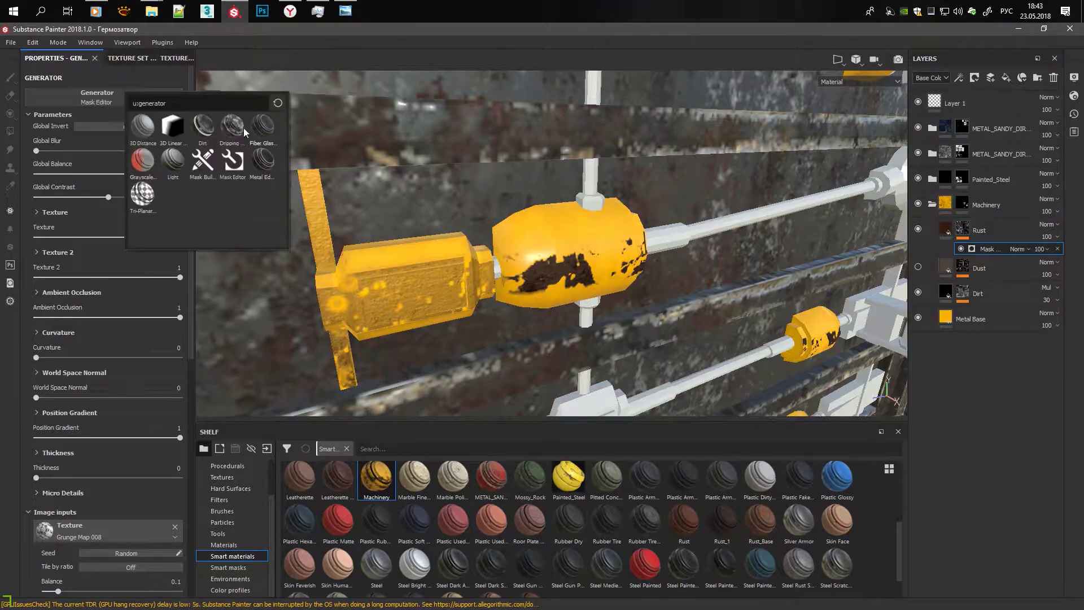
click(233, 127)
Step: Darken the Metal Base colour to a dark grey (0.064) and inspect the rusty rods
click(971, 319)
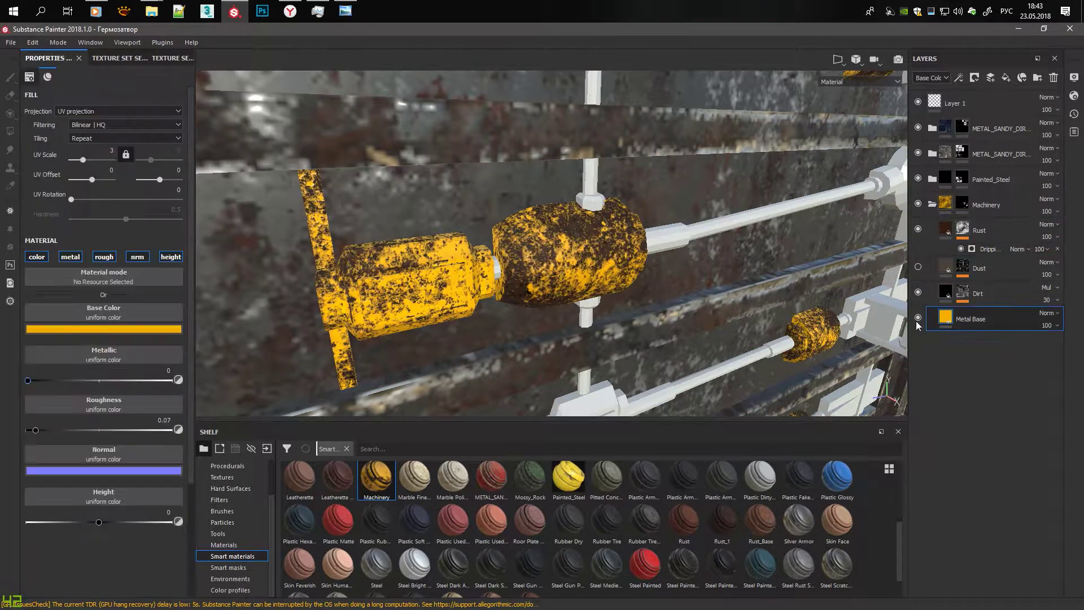
click(103, 329)
drag(202, 411, 211, 401)
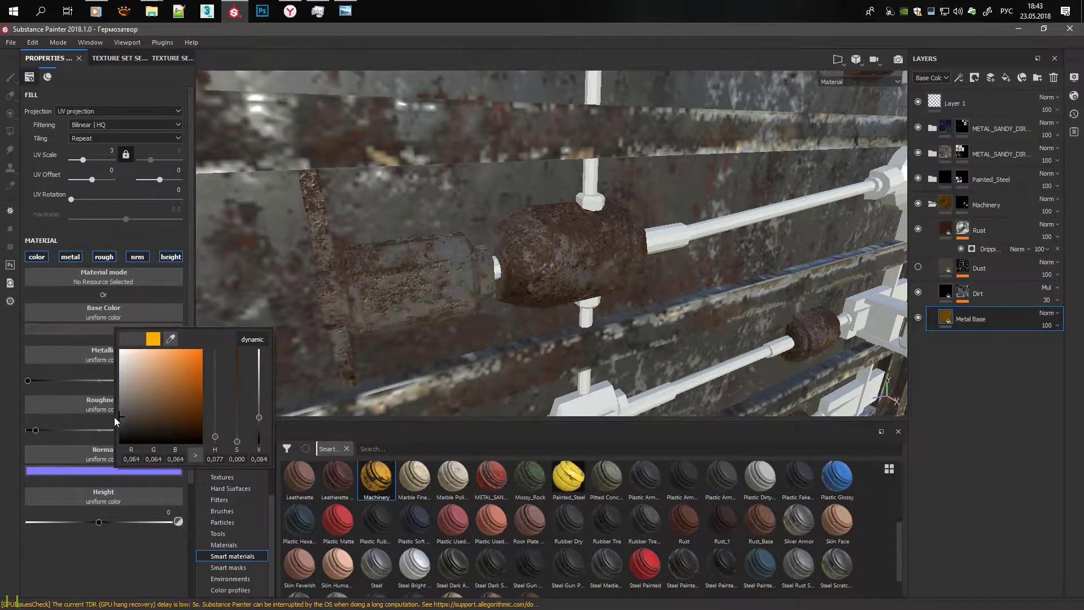
drag(114, 416, 109, 415)
mouse_move(456, 187)
alt+mouse_down()
mouse_move(465, 239)
mouse_move(452, 232)
mouse_move(480, 291)
alt+mouse_up()
scroll(465, 239, up, 5)
scroll(451, 232, down, 5)
scroll(480, 290, up, 5)
mouse_move(516, 253)
alt+mouse_down()
mouse_move(497, 256)
mouse_move(486, 174)
mouse_move(266, 112)
alt+mouse_up()
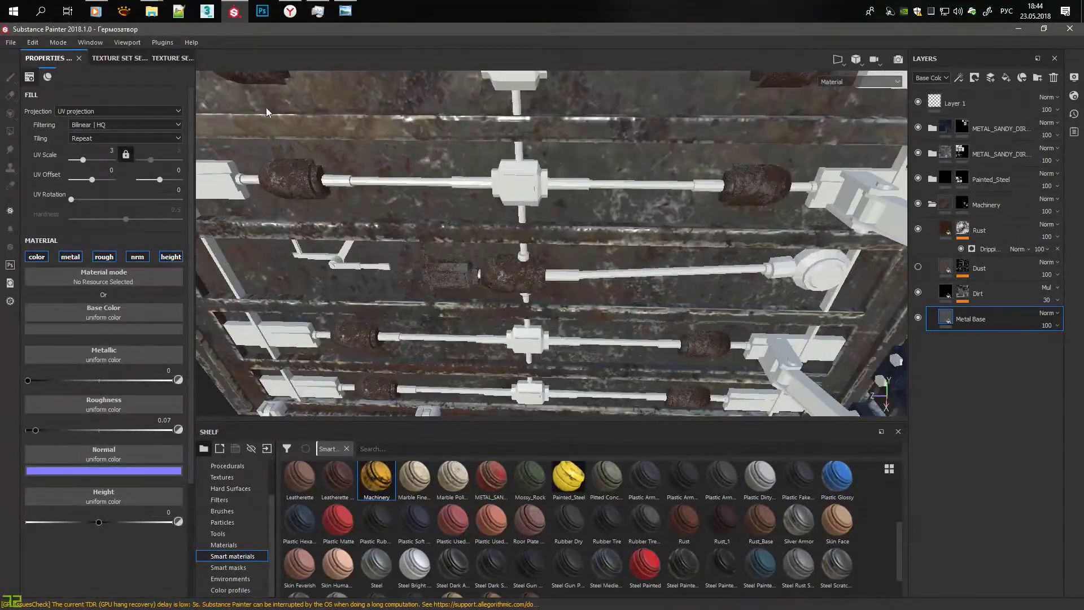
Step: Orbit around the rack and review the Rust layer's Dripping Rust generator settings
click(960, 202)
key(4)
mouse_move(536, 181)
alt+mouse_down()
mouse_move(398, 227)
mouse_move(293, 211)
alt+mouse_up()
alt+drag(643, 293, 564, 237)
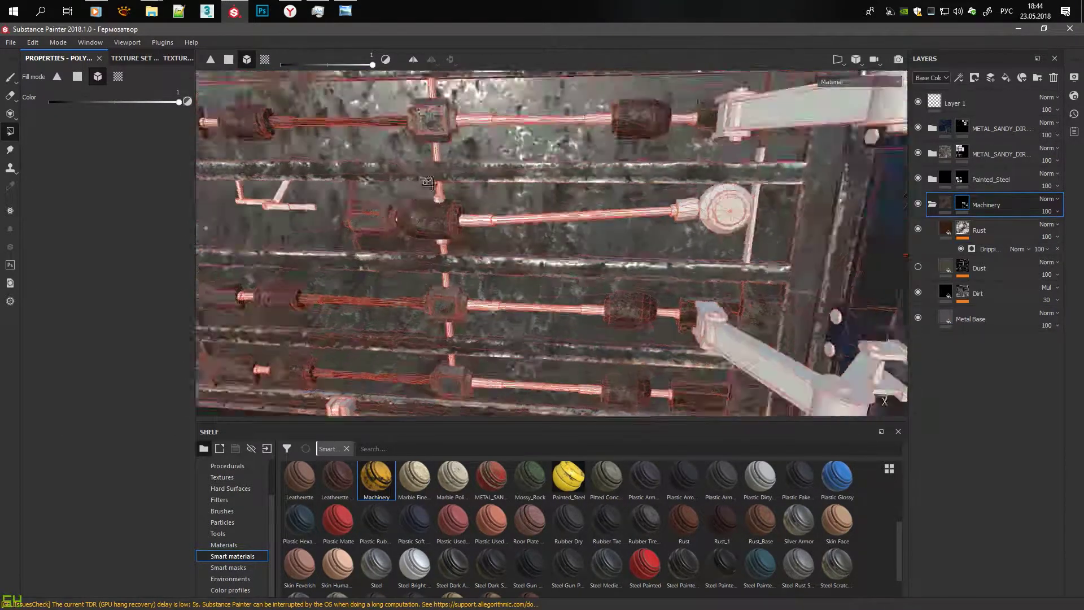
click(979, 229)
click(1047, 224)
click(1007, 249)
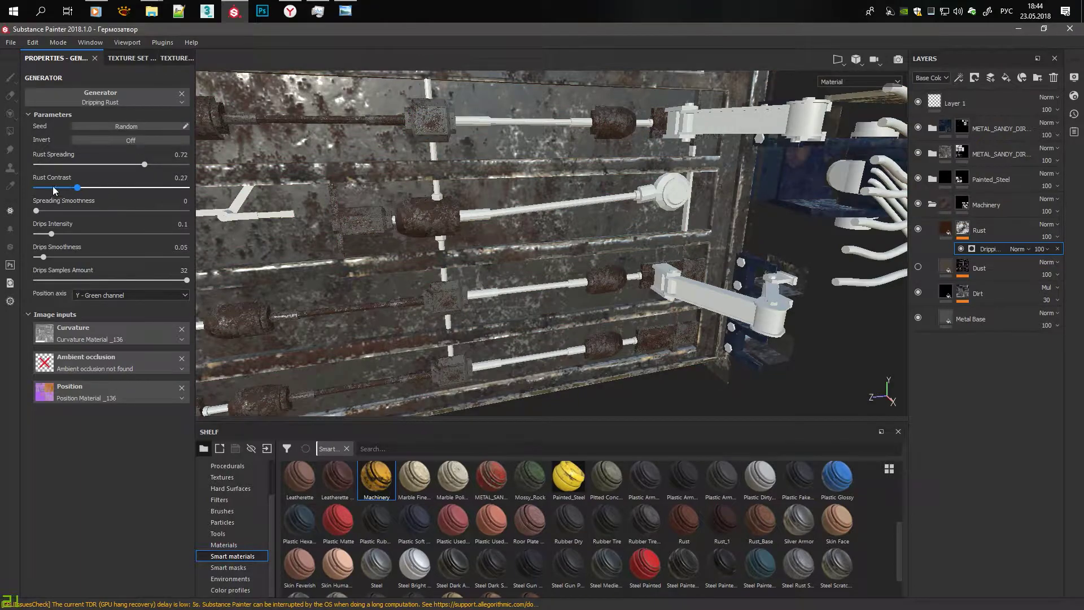
Step: Set the Metal Base to a warm grey (R 0.147, G 0.147, B 0.138) sampled from the model
click(970, 319)
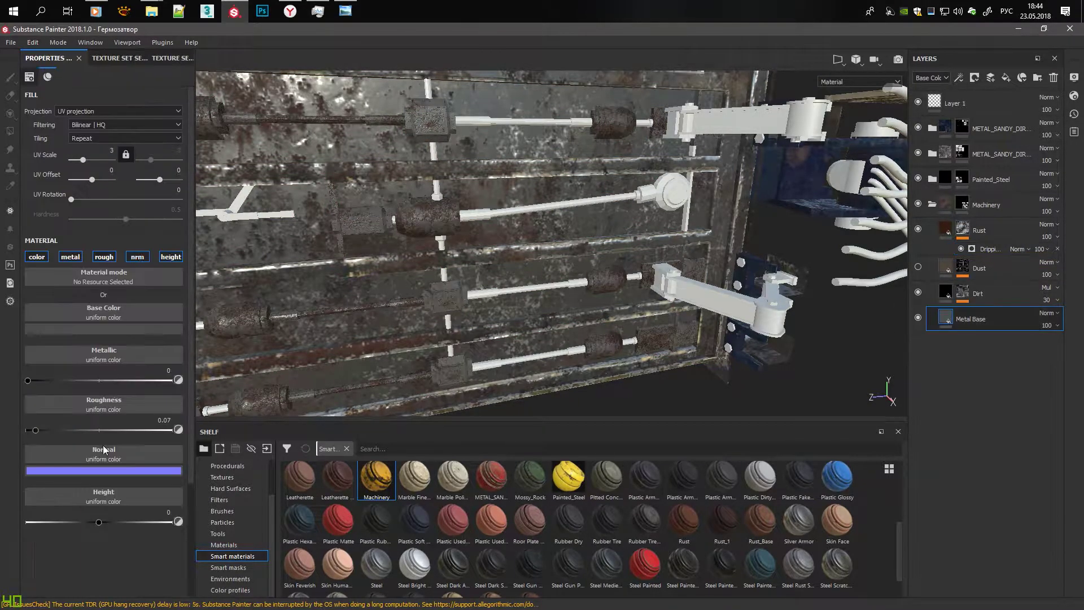
click(113, 329)
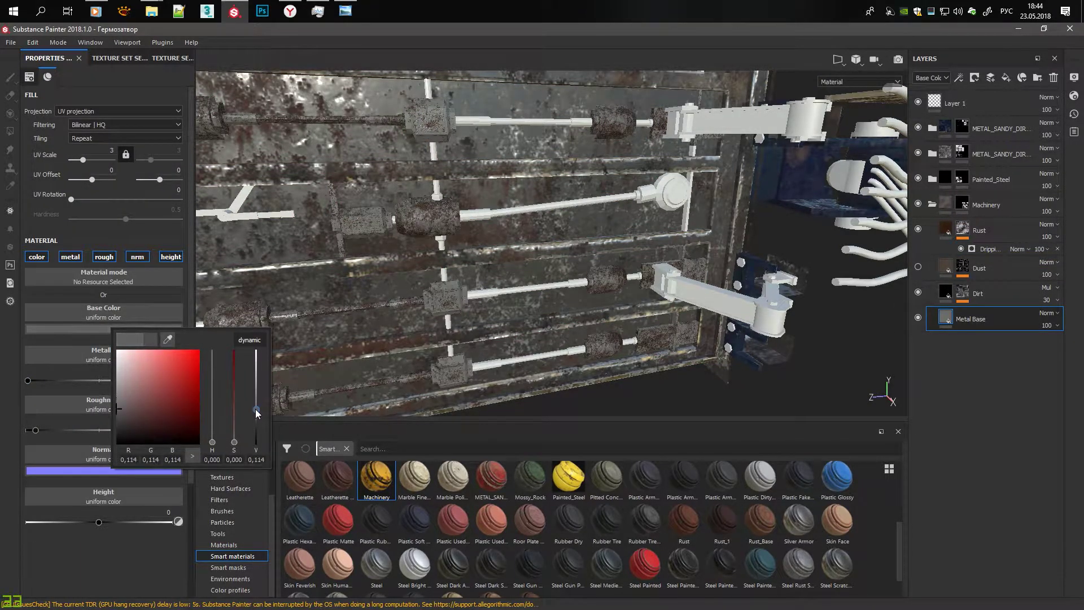
drag(255, 403, 212, 424)
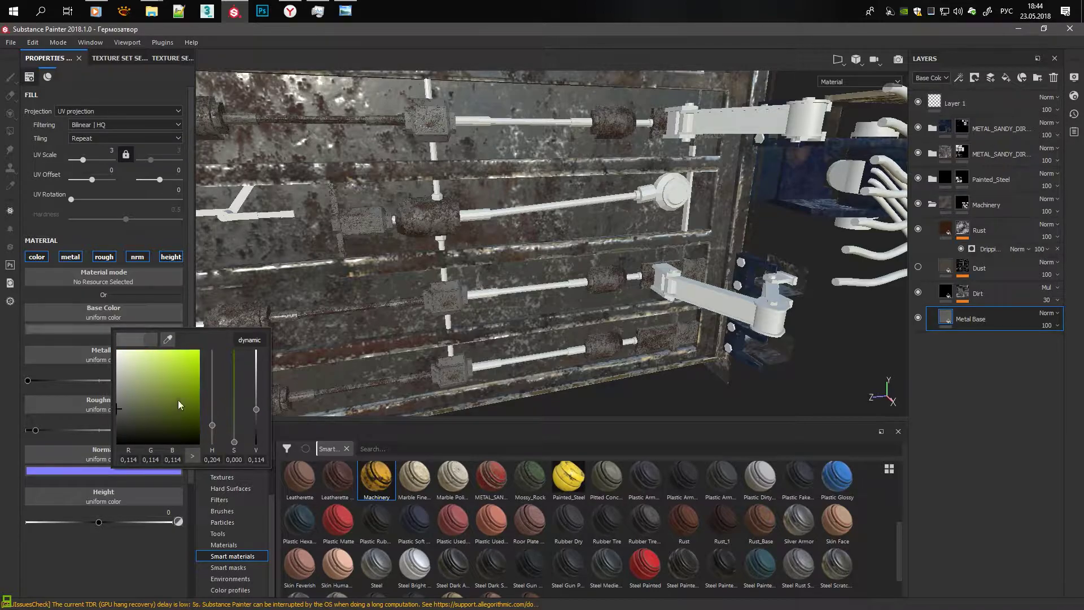
drag(138, 416, 132, 433)
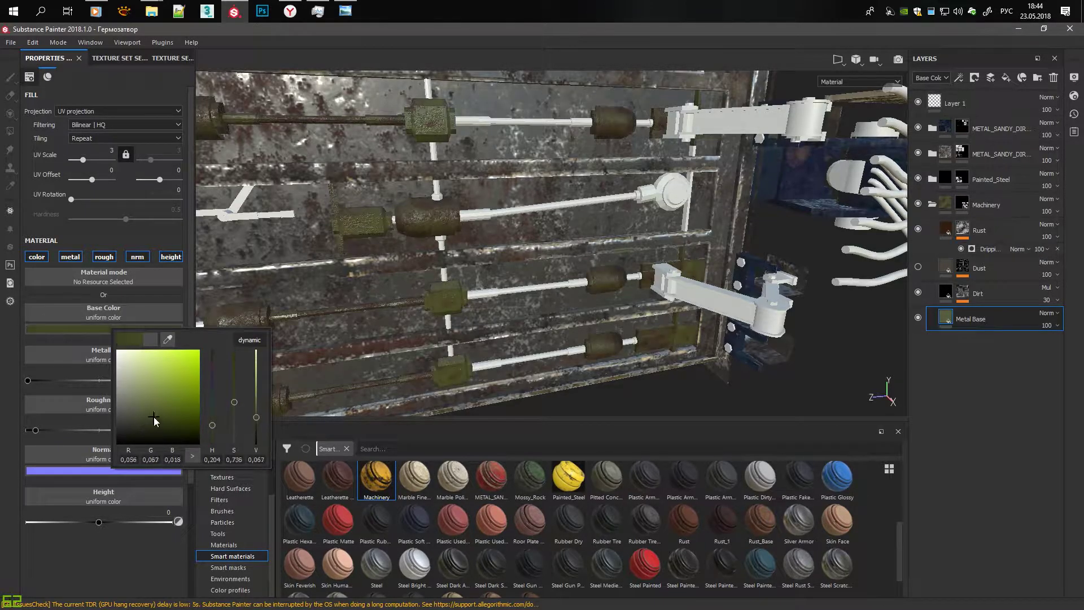
drag(200, 431, 111, 414)
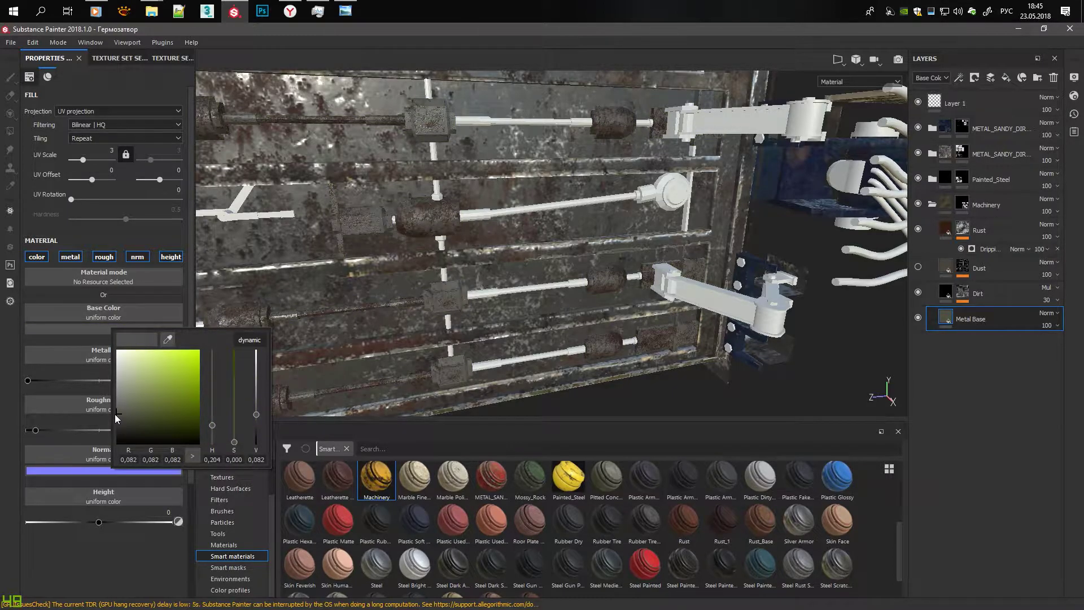
click(167, 339)
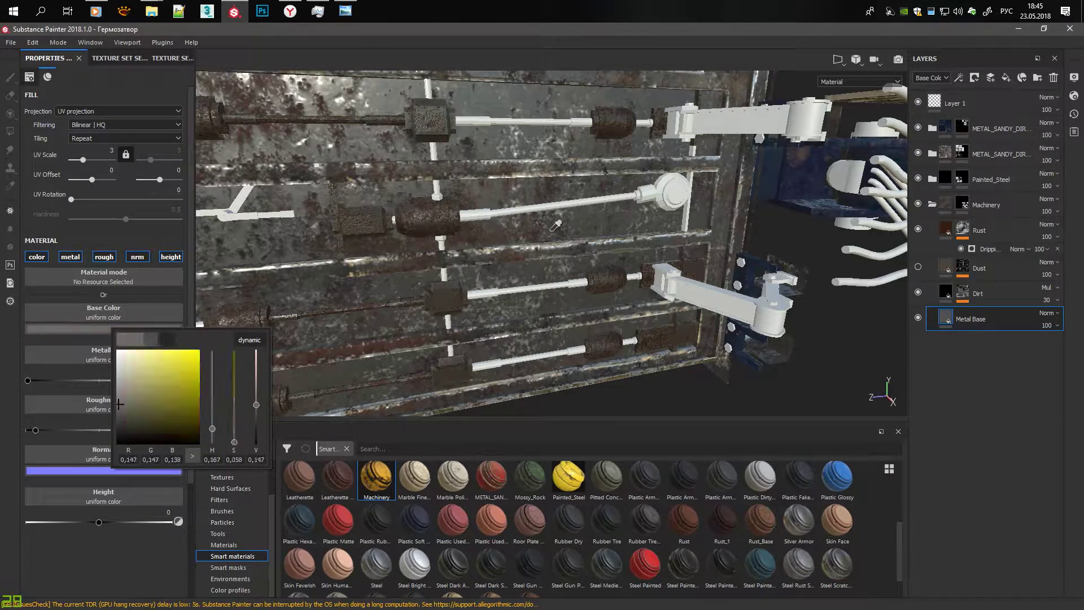
mouse_move(511, 332)
alt+mouse_down()
mouse_move(395, 253)
mouse_move(473, 134)
mouse_move(390, 245)
mouse_move(615, 173)
mouse_move(626, 116)
mouse_move(431, 151)
alt+mouse_up()
Step: Put the Machinery mask in polygon-fill erase mode (colour 0) while reviewing the panel
click(986, 205)
key(4)
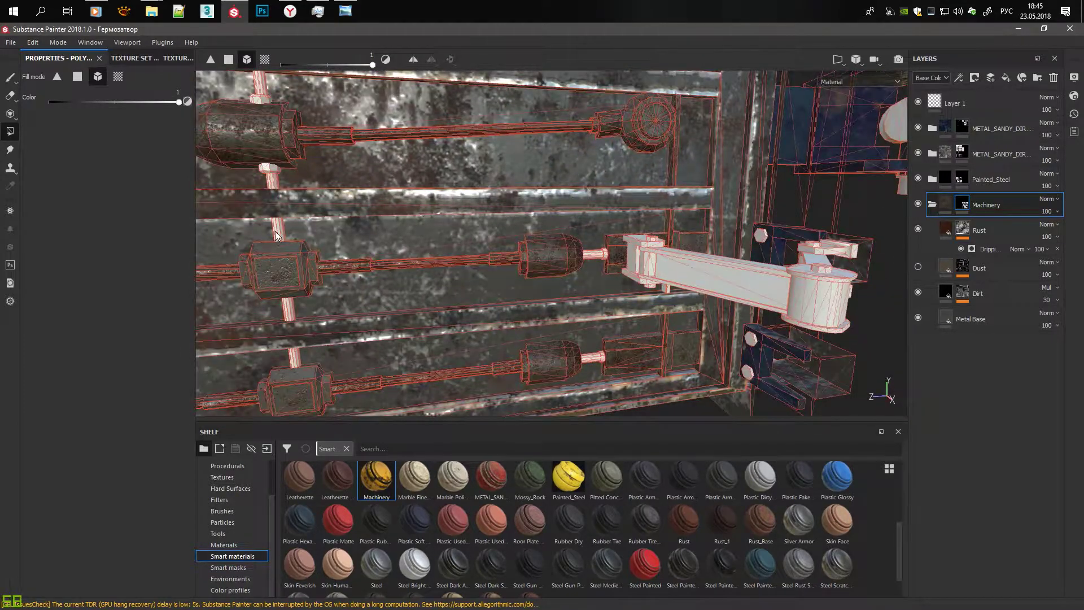
alt+drag(291, 316, 474, 197)
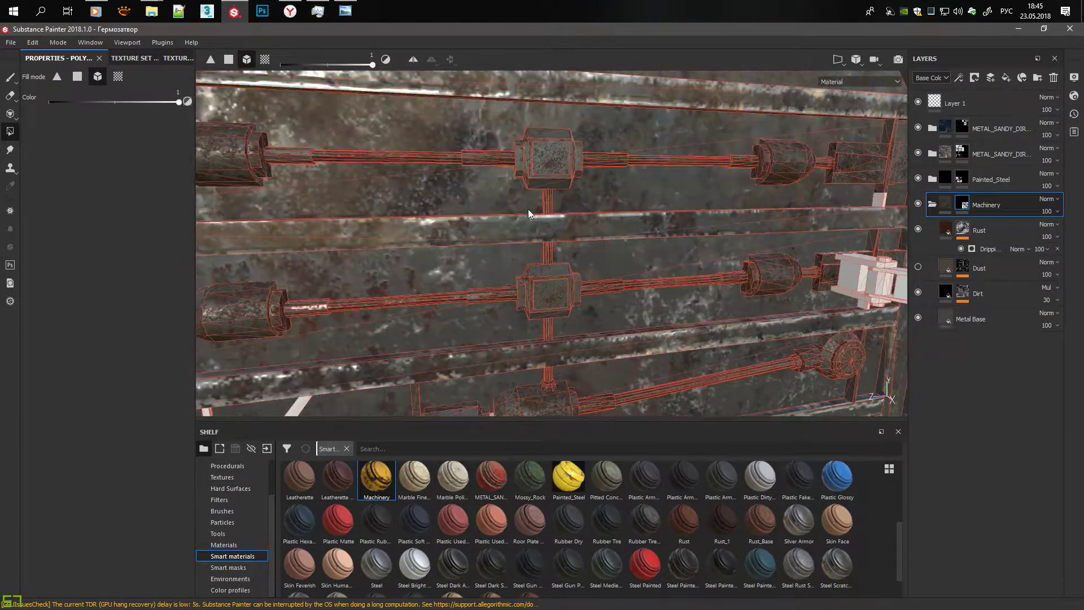
scroll(467, 286, up, 3)
alt+middle_drag(468, 286, 456, 199)
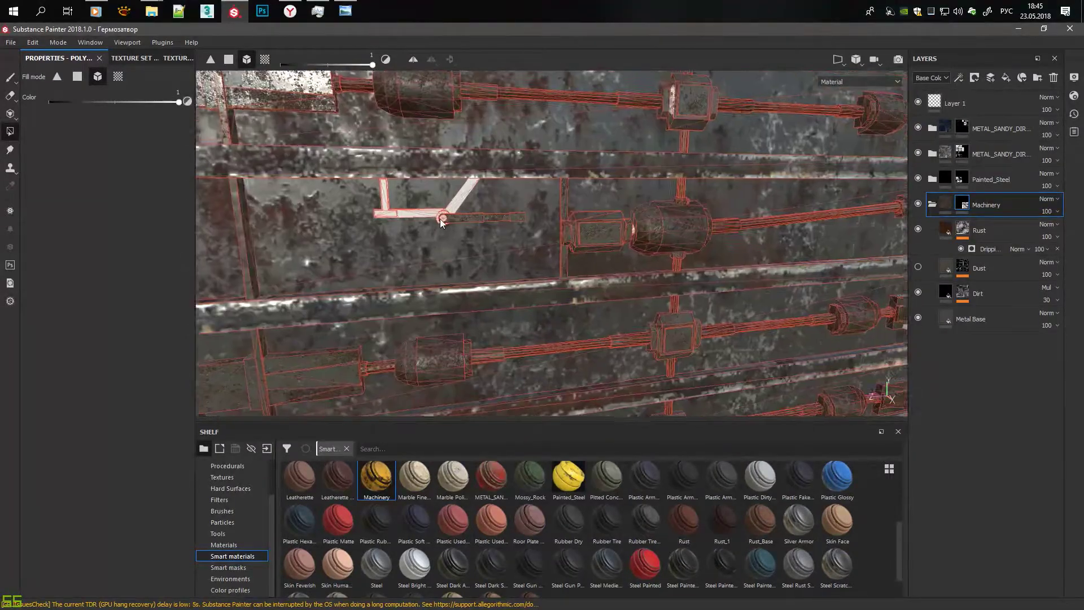
scroll(456, 198, up, 2)
scroll(456, 198, down, 5)
mouse_move(436, 222)
alt+mouse_down()
mouse_move(487, 282)
mouse_move(564, 49)
alt+mouse_up()
key(x)
Step: Inspect the rod panel and add Steel Medieval Stylized to give the long rods bare steel
alt+drag(338, 225, 412, 177)
scroll(497, 191, up, 5)
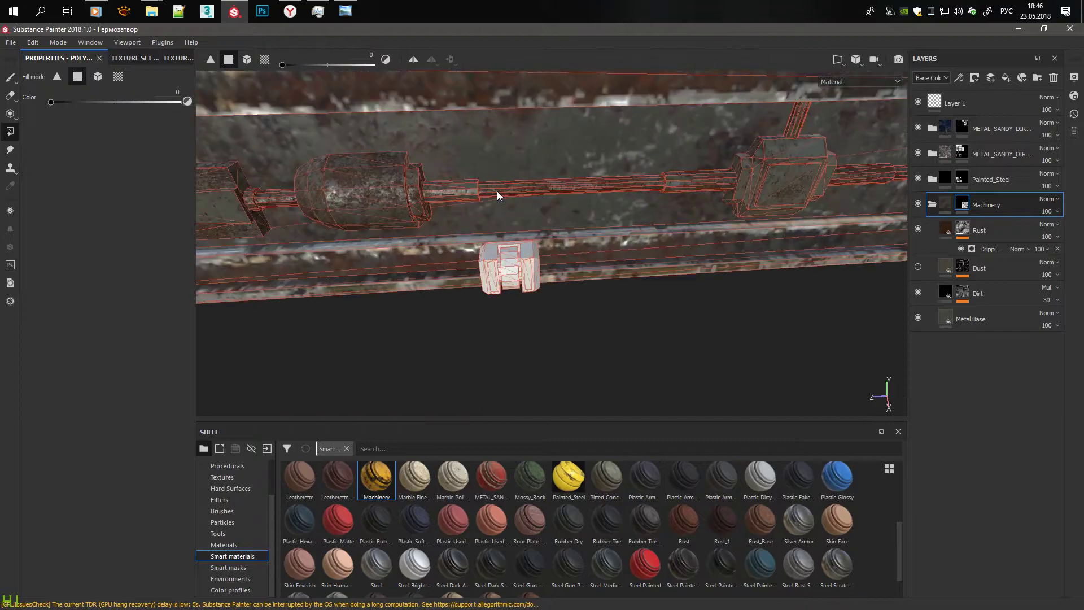
mouse_move(497, 190)
alt+mouse_down()
mouse_move(618, 169)
mouse_move(404, 224)
mouse_move(463, 192)
alt+mouse_up()
scroll(538, 201, up, 3)
mouse_move(539, 201)
alt+mouse_down()
mouse_move(534, 215)
mouse_move(615, 235)
mouse_move(534, 190)
mouse_move(390, 219)
mouse_move(583, 173)
mouse_move(475, 338)
alt+mouse_up()
scroll(615, 236, down, 3)
scroll(508, 204, up, 3)
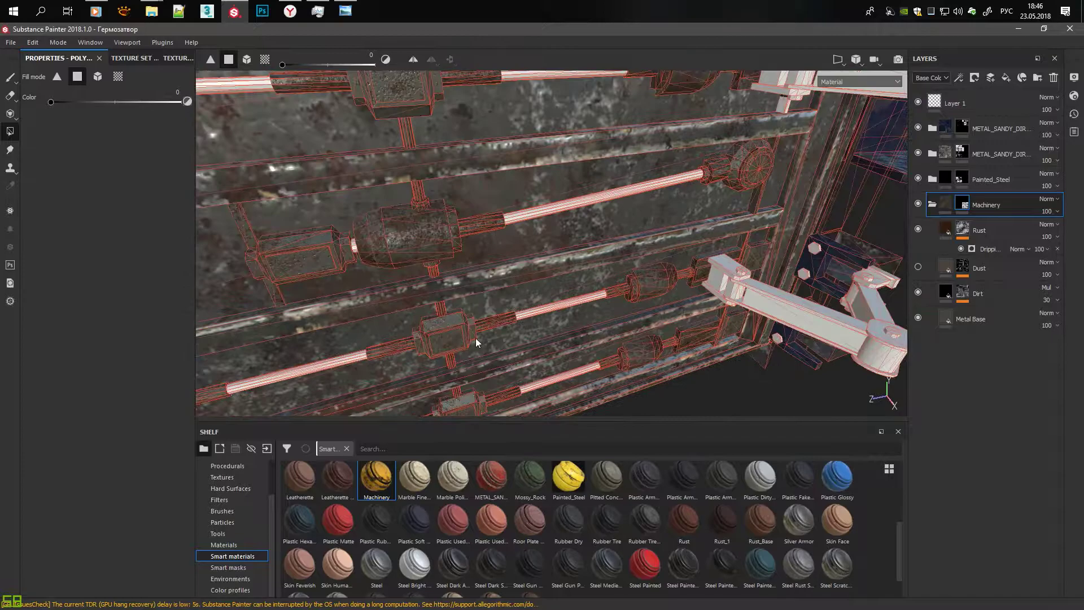
scroll(475, 338, up, 3)
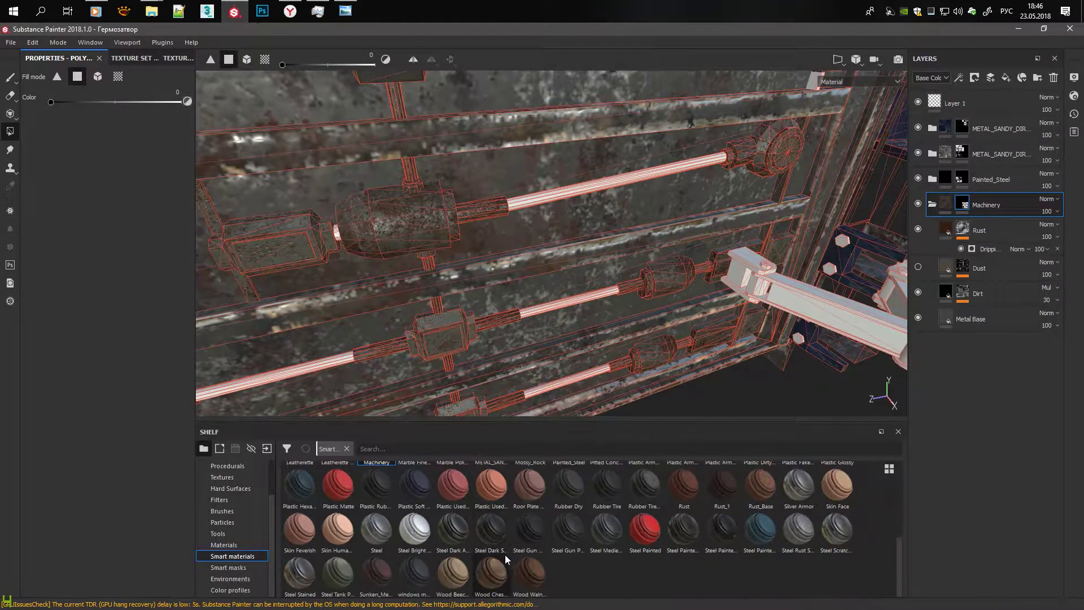
scroll(505, 554, down, 1)
drag(608, 547, 987, 339)
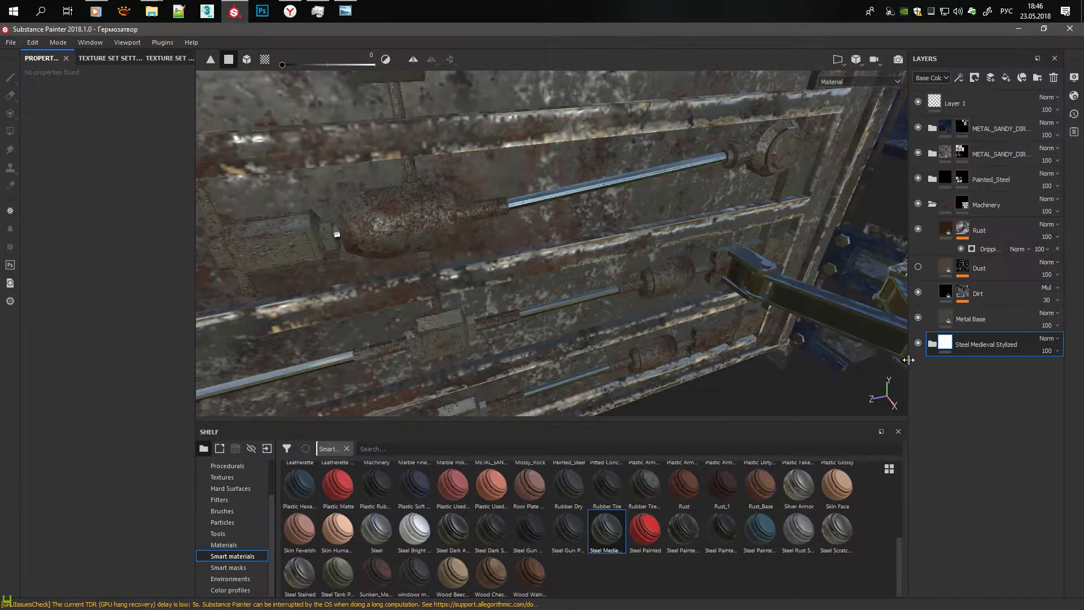
Step: Replace Steel Medieval Stylized with a black-masked Worn Anvil Iron fill layer
click(1052, 78)
click(223, 544)
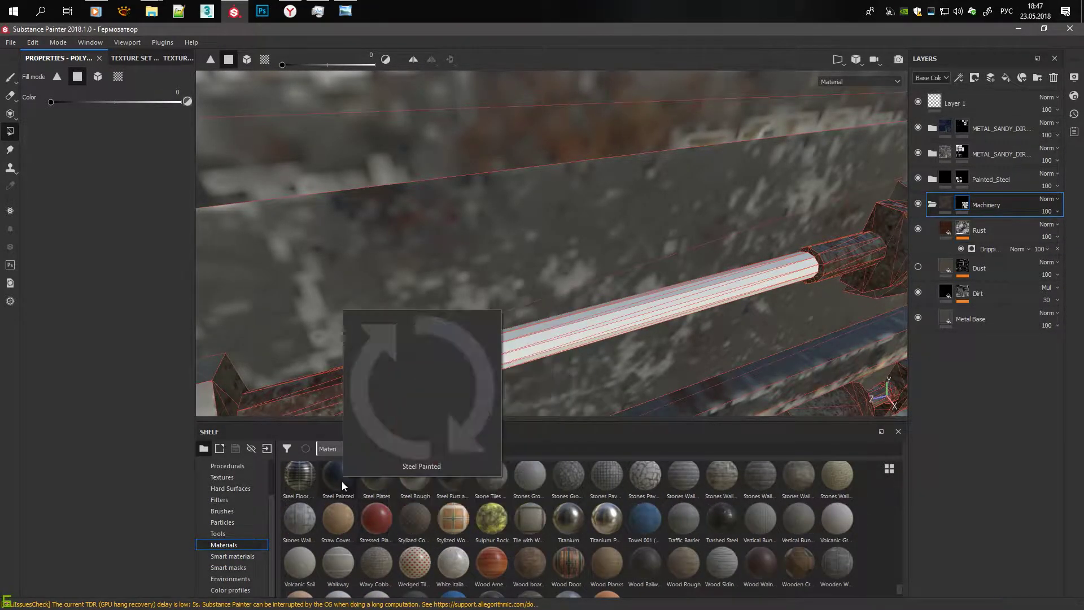
scroll(435, 480, down, 1)
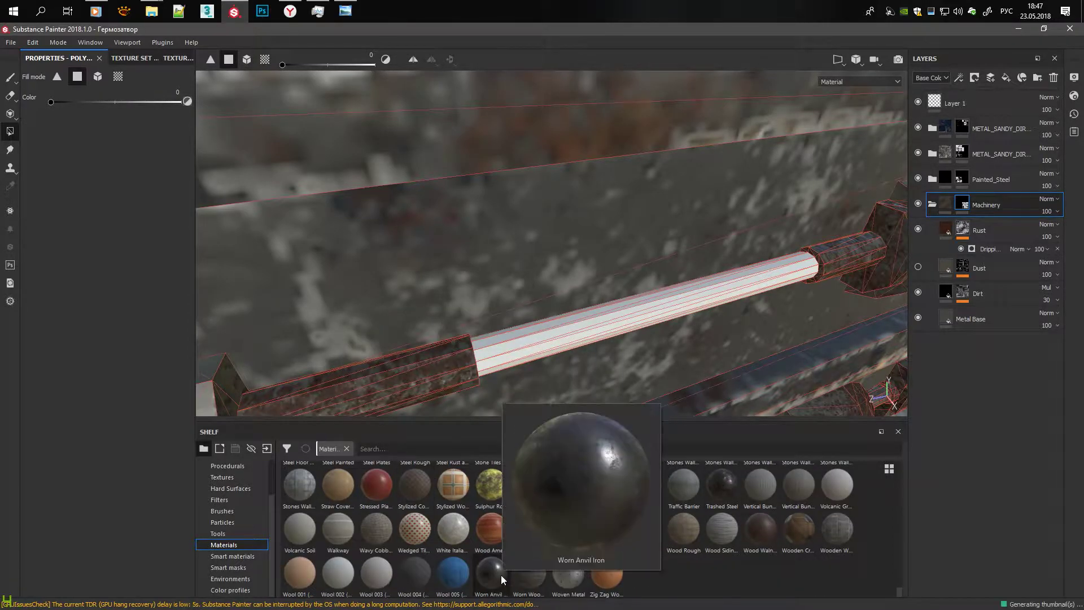
drag(500, 575, 963, 349)
right_click(954, 344)
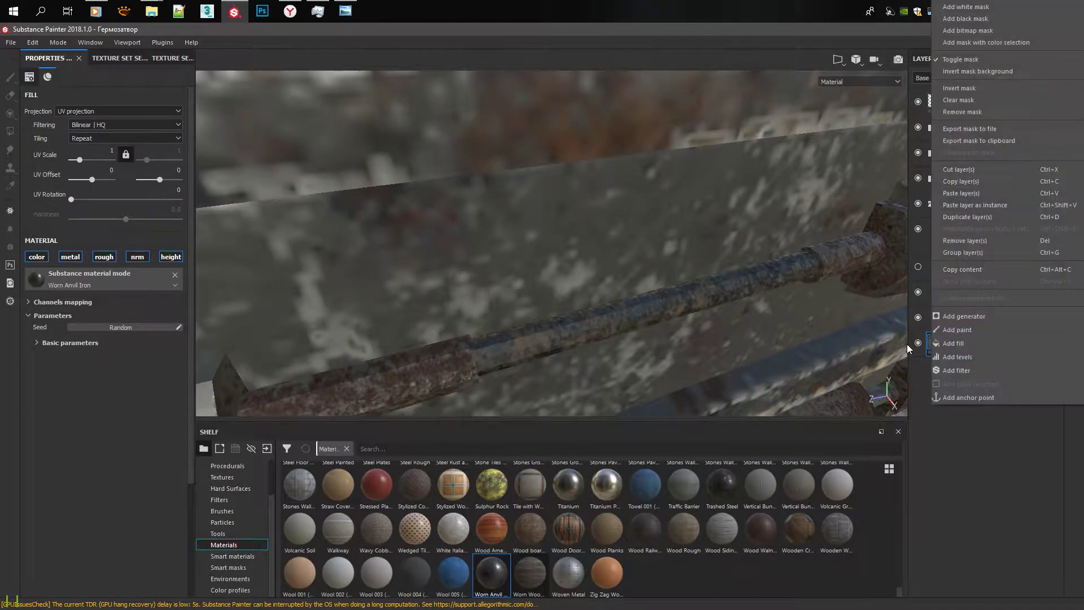
click(963, 19)
key(4)
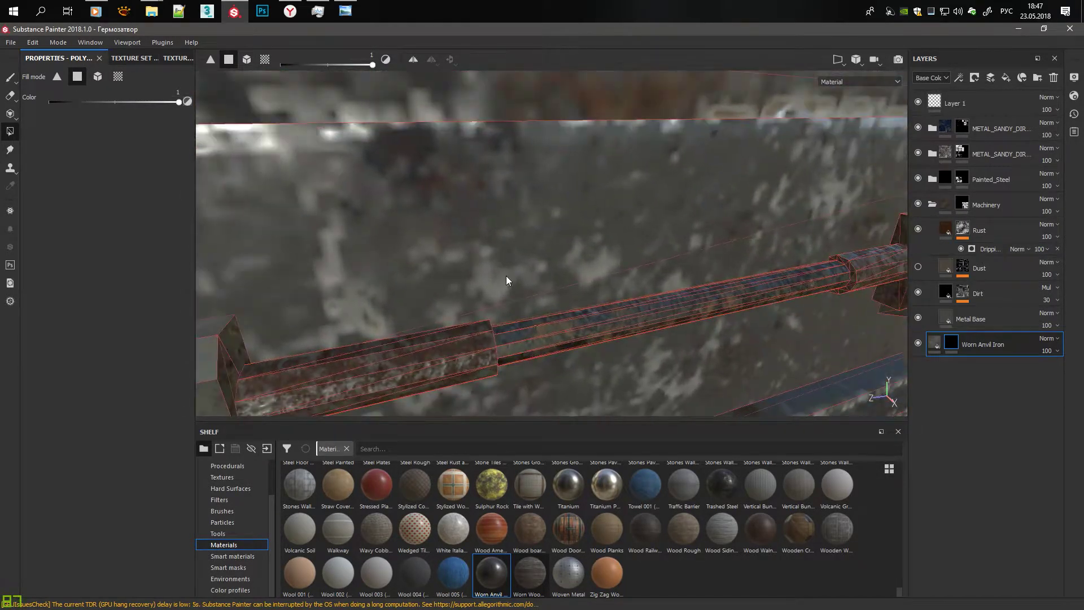
Step: Rotate the Worn Anvil Iron fill's UVs by 90 degrees
click(935, 343)
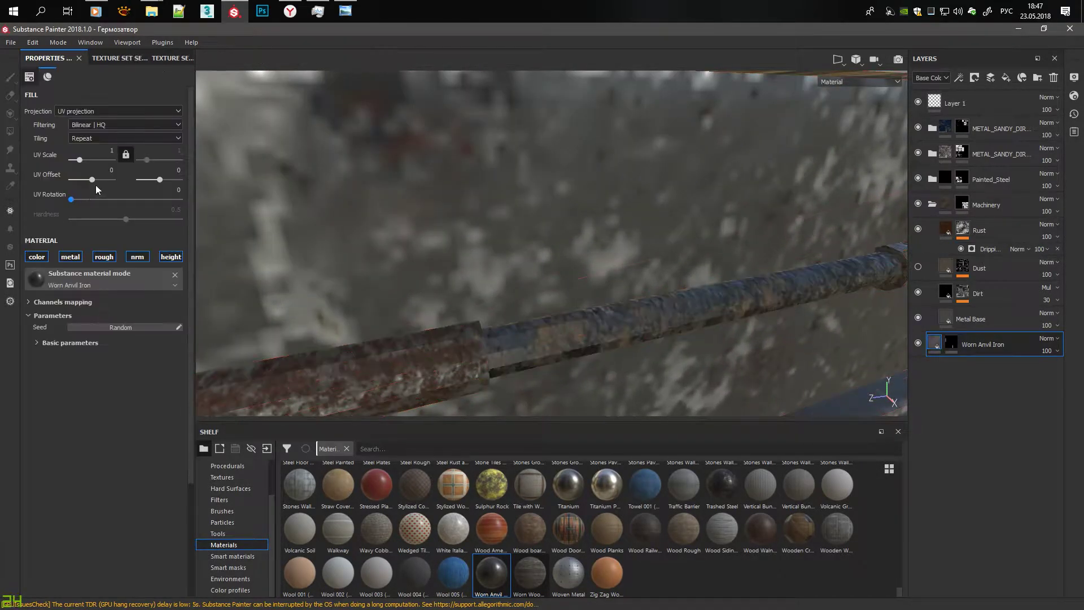
text(90)
key(Return)
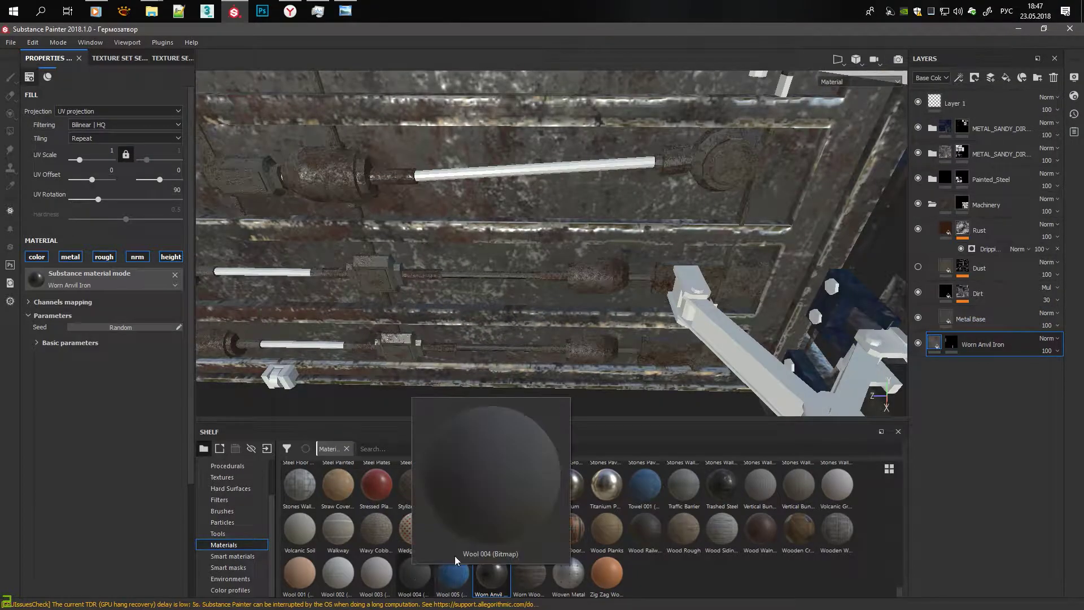
scroll(572, 493, up, 5)
scroll(750, 497, up, 3)
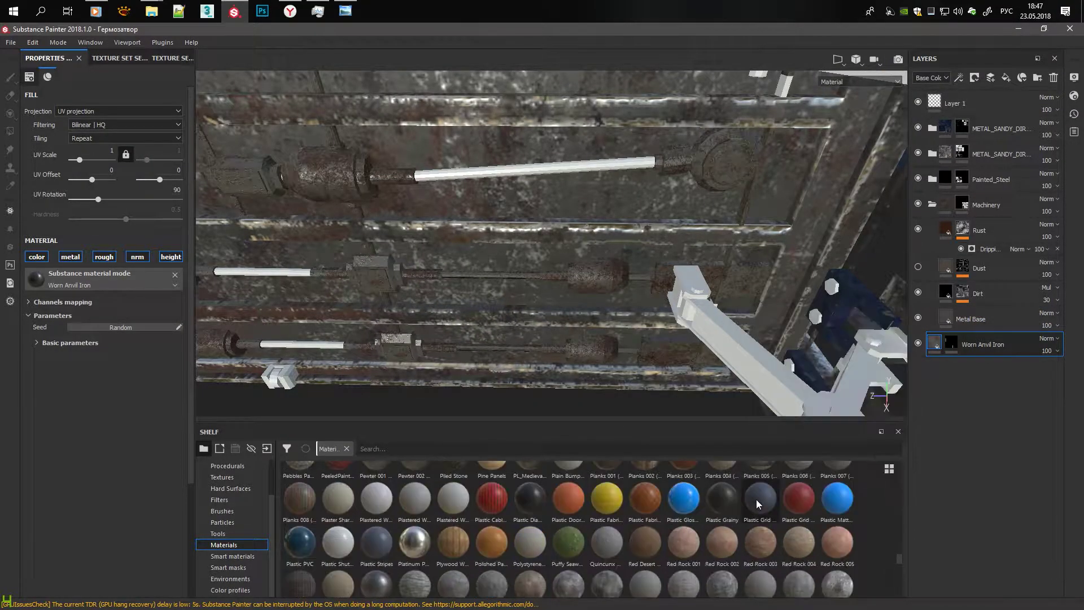
scroll(739, 502, up, 3)
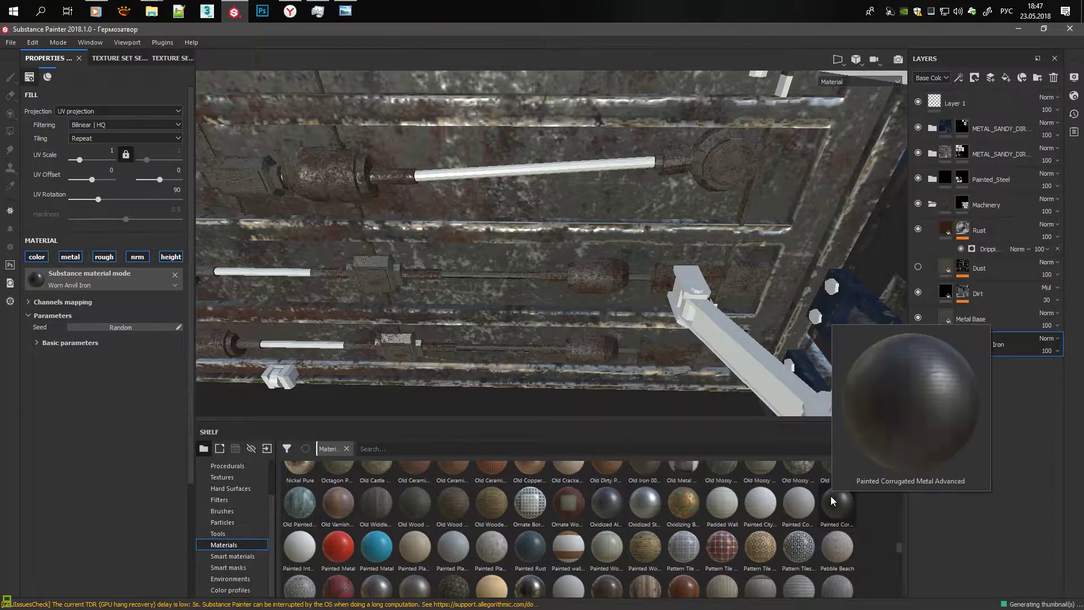
scroll(604, 540, up, 4)
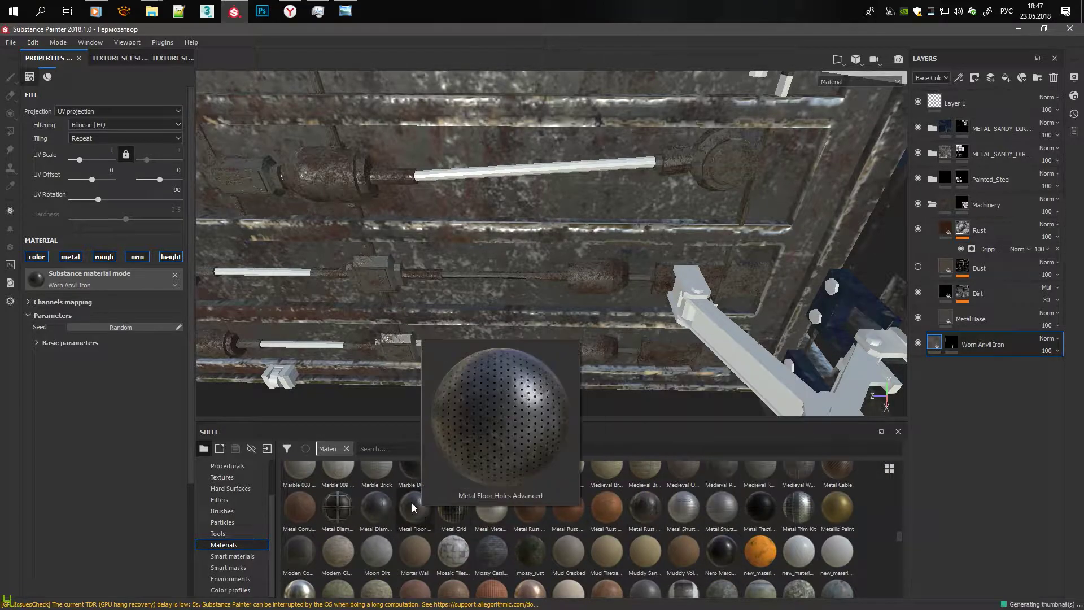
scroll(347, 507, up, 3)
Step: Try Iron Rusty, Leather 003 and Galvanized Steel as the fill material, settling on Hammered Iron
click(736, 484)
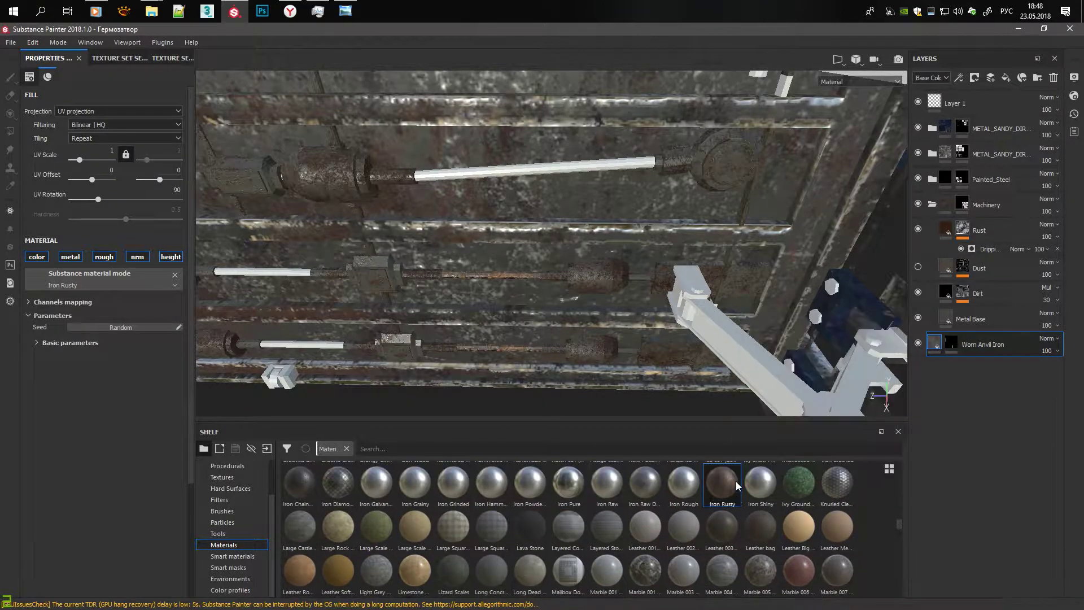
click(723, 524)
scroll(341, 516, up, 4)
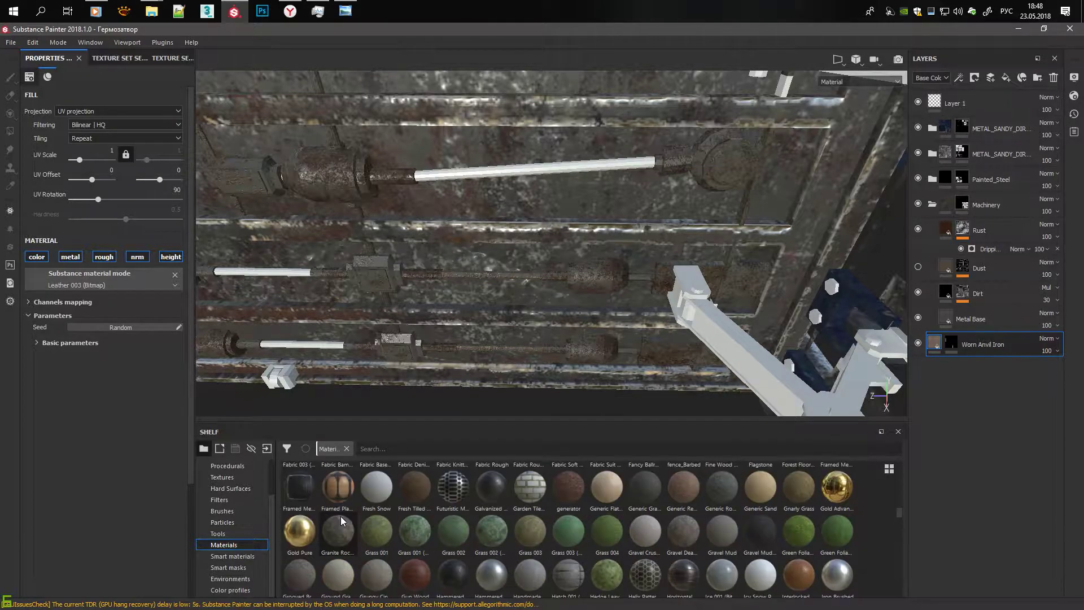
click(487, 489)
scroll(501, 280, up, 5)
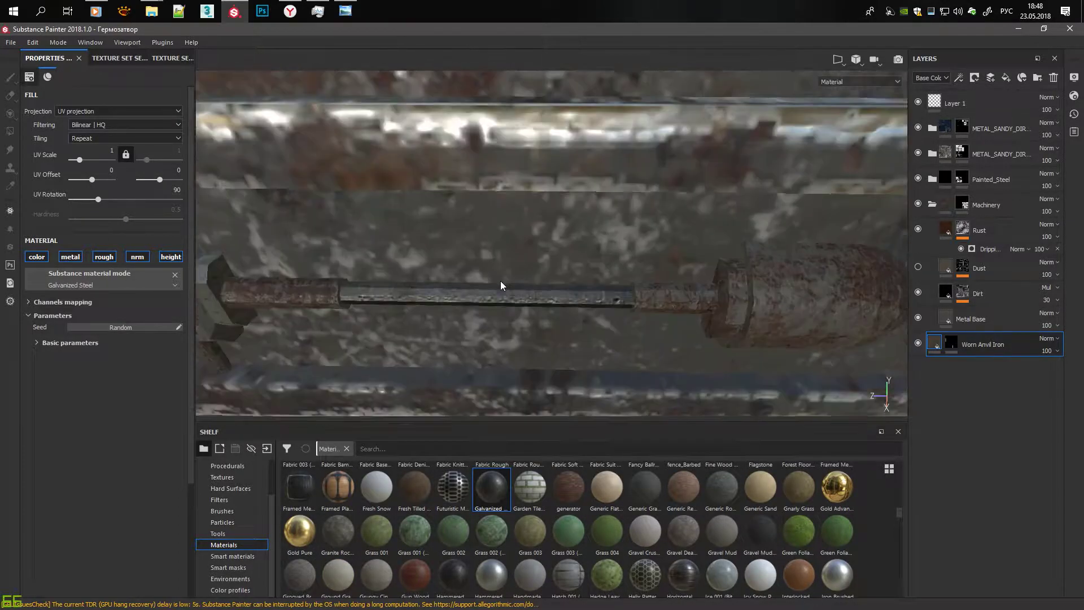
key(super)
mouse_move(536, 398)
alt+mouse_down()
mouse_move(512, 295)
mouse_move(449, 564)
alt+mouse_up()
click(449, 564)
scroll(444, 529, up, 5)
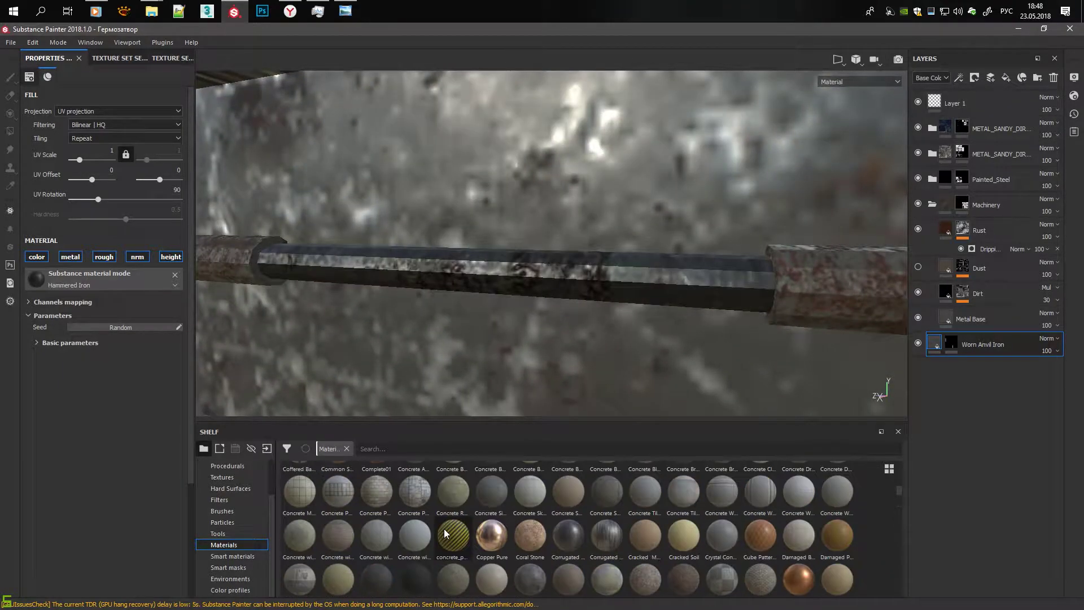
scroll(427, 583, up, 2)
alt+drag(508, 339, 572, 256)
drag(98, 199, 72, 199)
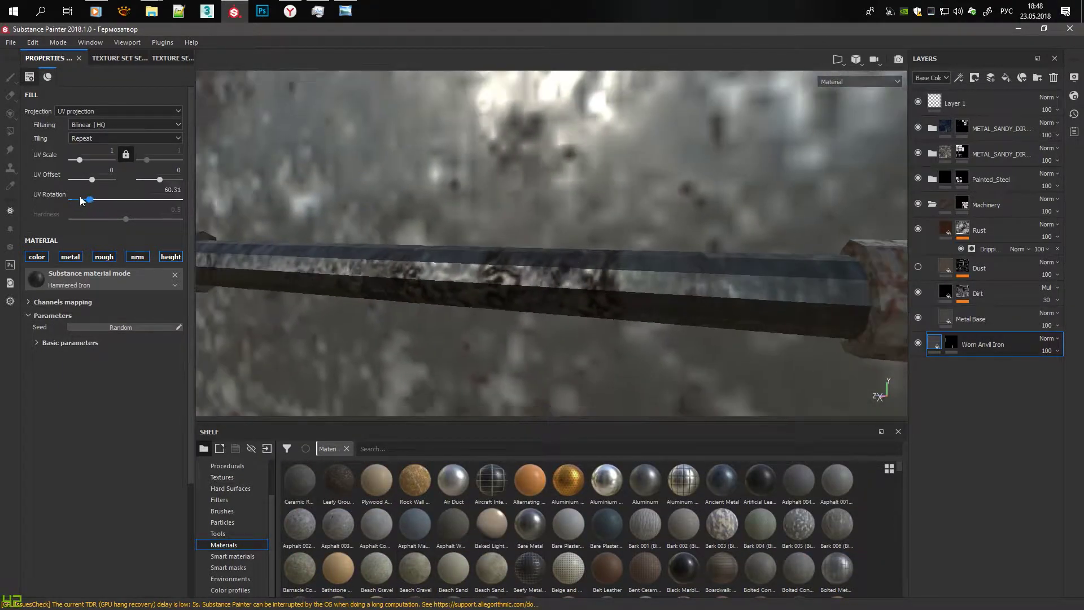
mouse_move(352, 222)
alt+mouse_down()
mouse_move(272, 217)
mouse_move(906, 306)
alt+mouse_up()
Step: Orbit around the pipe frame and add the yellow Painted_Steel smart material as a new layer
key(4)
mouse_move(566, 291)
alt+mouse_down()
mouse_move(676, 297)
mouse_move(661, 256)
mouse_move(628, 242)
mouse_move(659, 194)
mouse_move(609, 208)
alt+mouse_up()
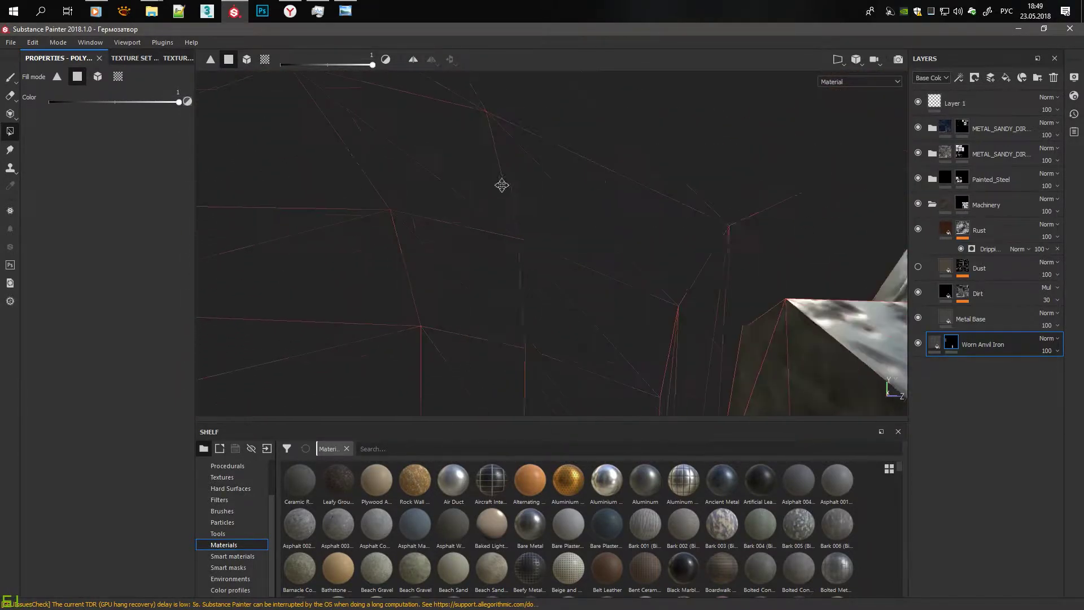
mouse_move(501, 185)
alt+mouse_down()
mouse_move(573, 145)
mouse_move(586, 258)
mouse_move(570, 368)
mouse_move(418, 179)
mouse_move(762, 213)
mouse_move(557, 215)
mouse_move(578, 243)
mouse_move(504, 255)
mouse_move(530, 273)
alt+mouse_up()
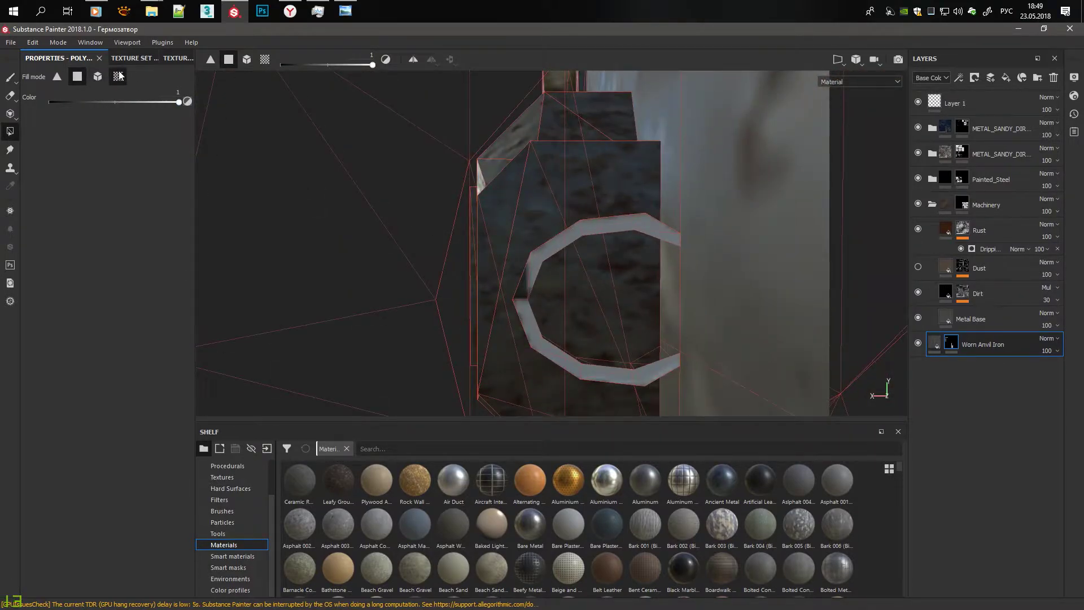
mouse_move(663, 237)
alt+mouse_down()
mouse_move(730, 304)
mouse_move(797, 151)
mouse_move(668, 191)
mouse_move(702, 243)
mouse_move(862, 262)
mouse_move(441, 260)
mouse_move(544, 305)
mouse_move(635, 314)
mouse_move(365, 237)
mouse_move(711, 339)
mouse_move(597, 299)
mouse_move(666, 257)
mouse_move(599, 395)
alt+mouse_up()
click(232, 556)
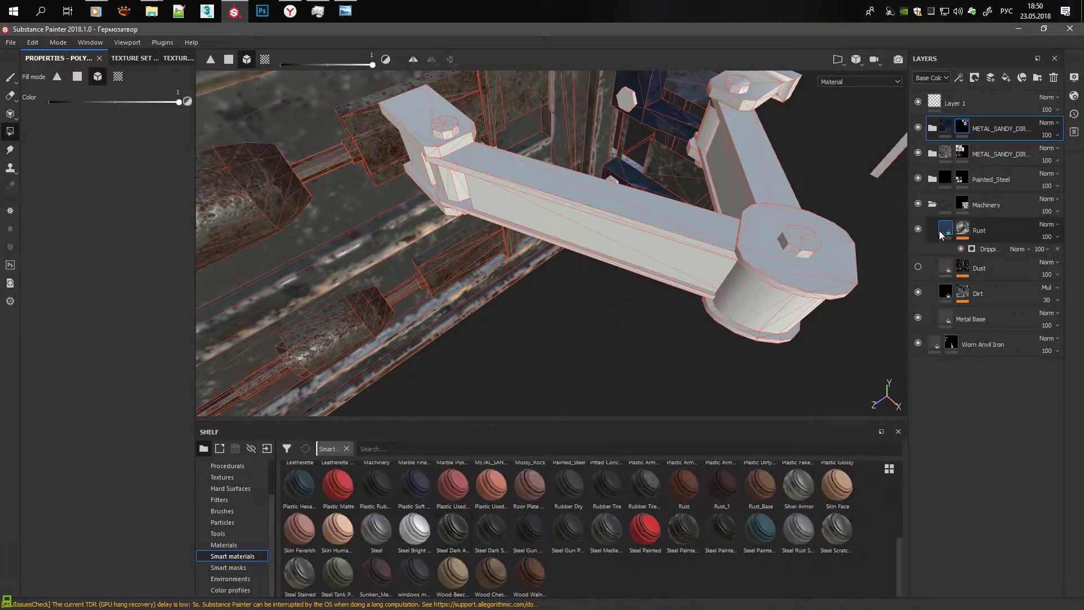
drag(994, 484, 991, 480)
Step: Black-mask the Painted_Steel folder and fill only the middle beam
click(974, 77)
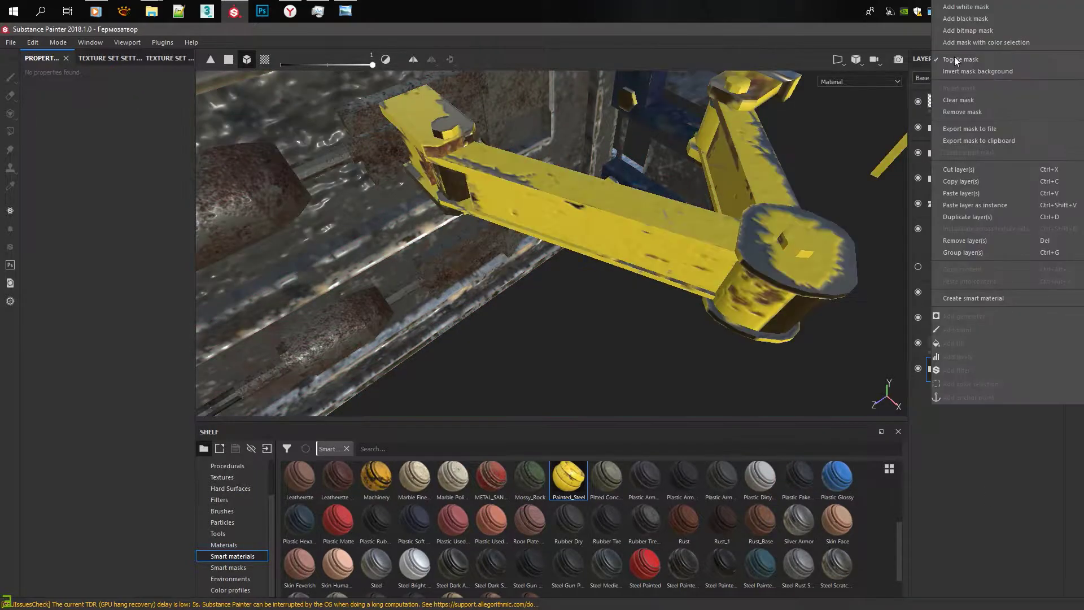
click(959, 34)
click(619, 237)
Step: Change the paint's Color fill from yellow to near-black grey (0.031)
click(932, 369)
click(994, 582)
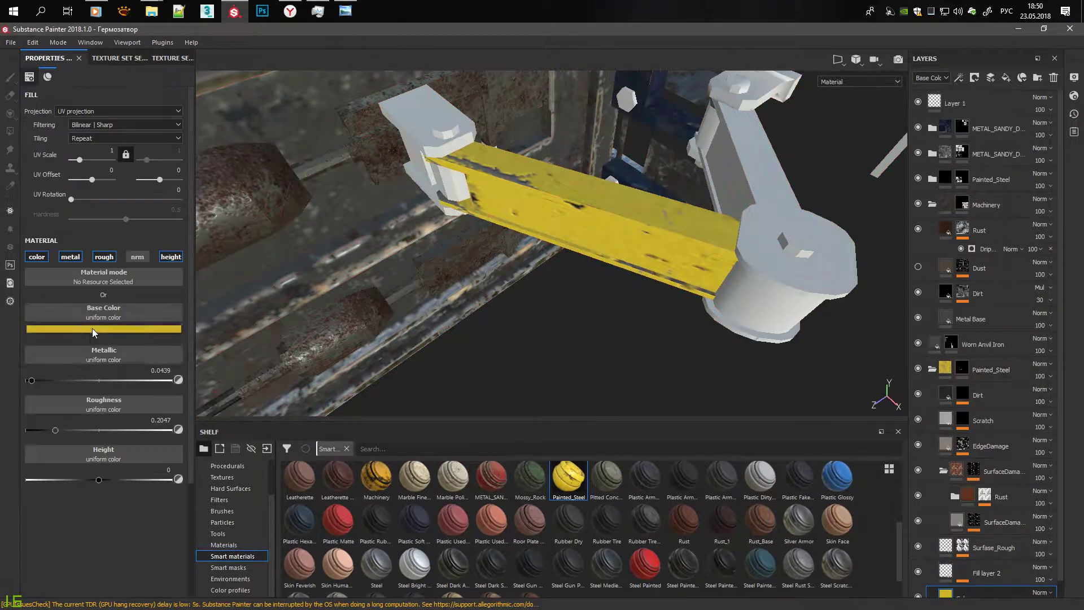
click(92, 329)
drag(241, 374, 239, 399)
mouse_move(147, 401)
mouse_down()
mouse_move(76, 407)
mouse_move(66, 427)
mouse_up()
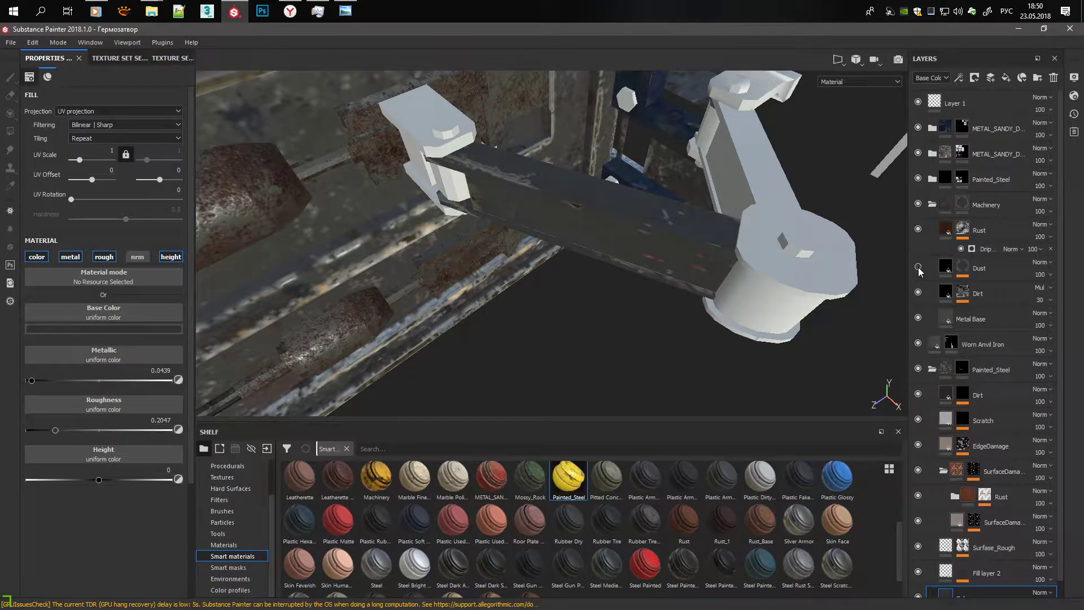
Step: Review the Painted_Steel Dirt and EdgeDamage mask generators
click(932, 205)
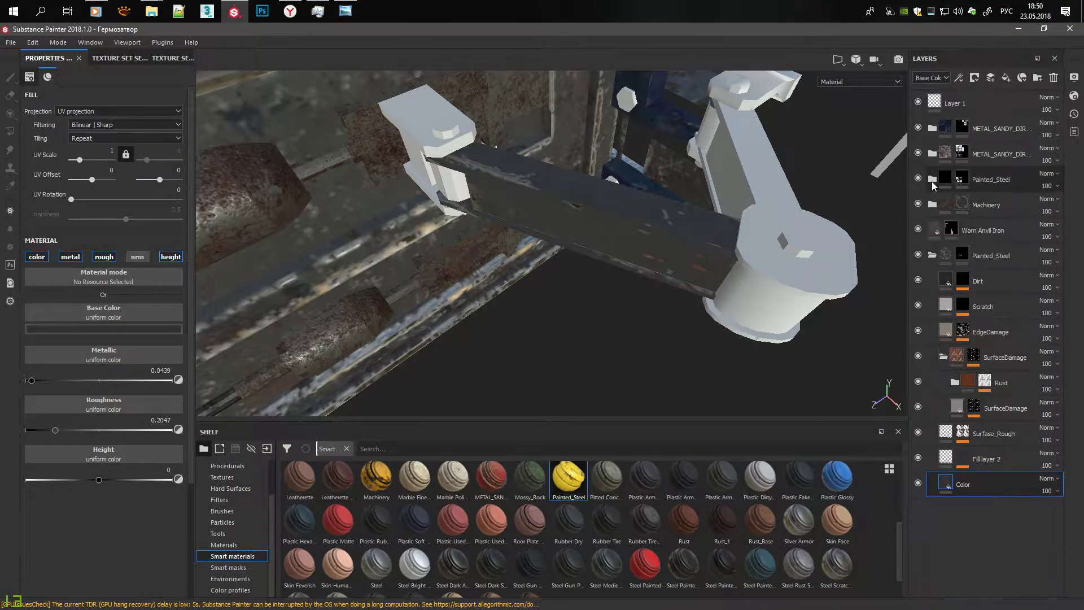
click(958, 283)
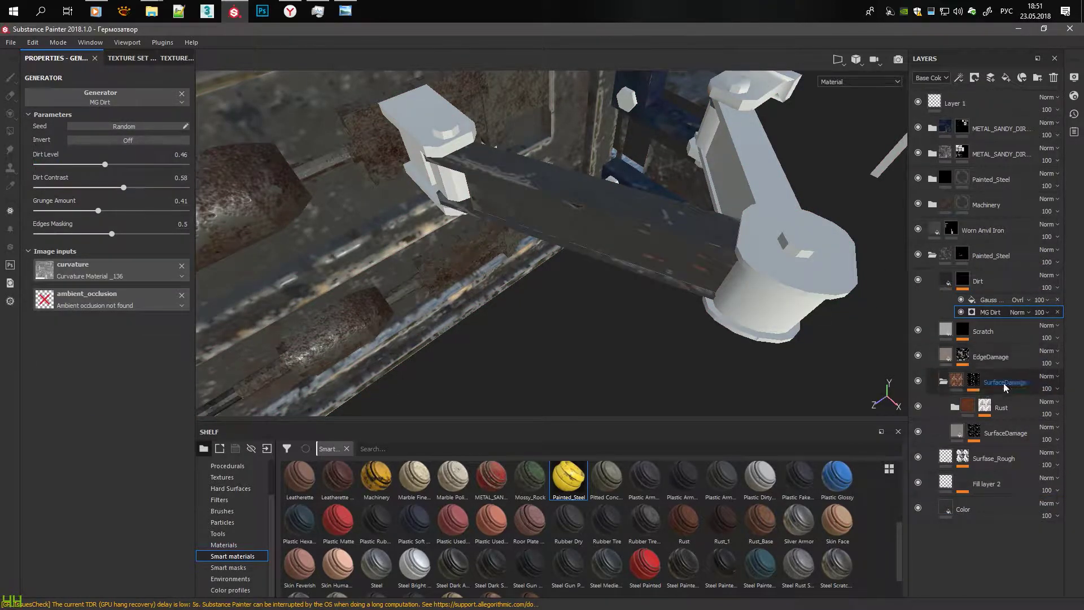
click(962, 356)
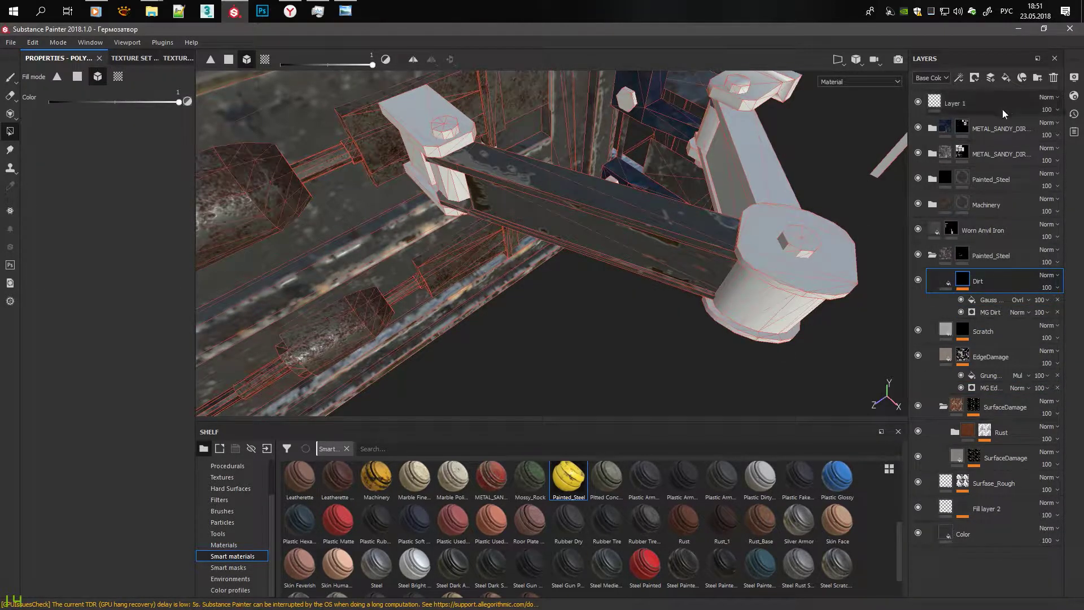
Step: Replace Painted_Steel with a black-masked METAL_SANDY_DIRT layer filled on the middle beam
click(982, 331)
click(996, 257)
click(1053, 77)
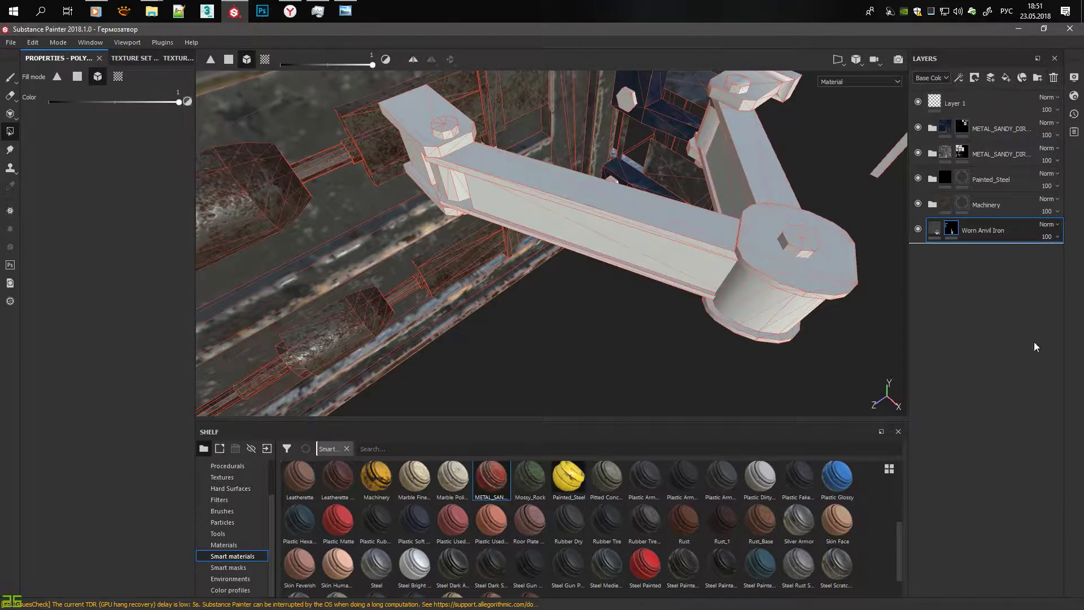
drag(1034, 341, 963, 288)
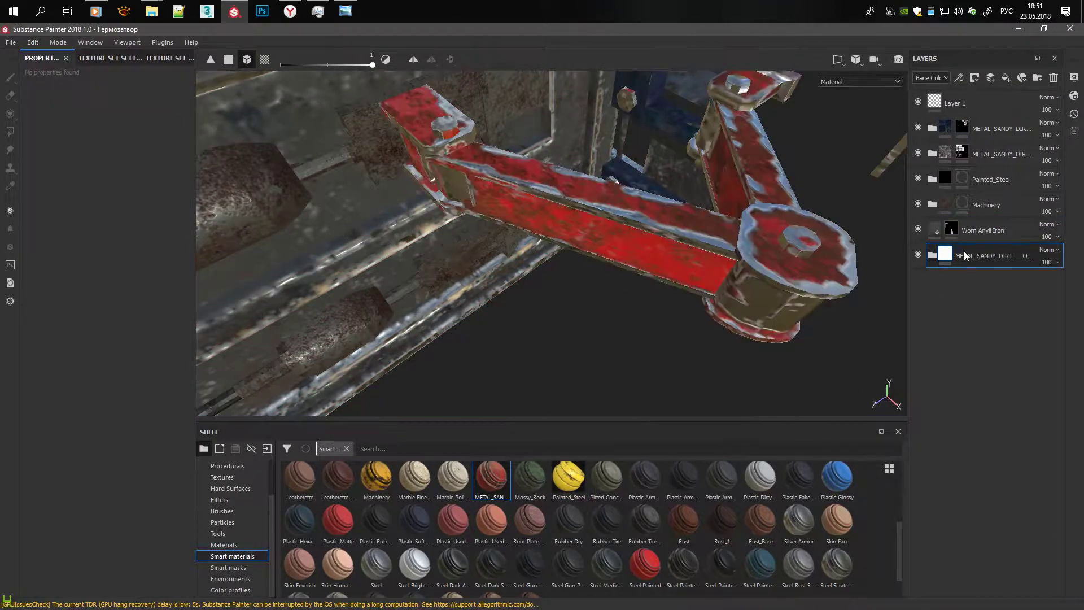
right_click(964, 251)
click(977, 20)
click(584, 211)
Step: Set PAINTED METAL colour to dark grey 0.092 and RUST colour to grey 0.216
click(931, 255)
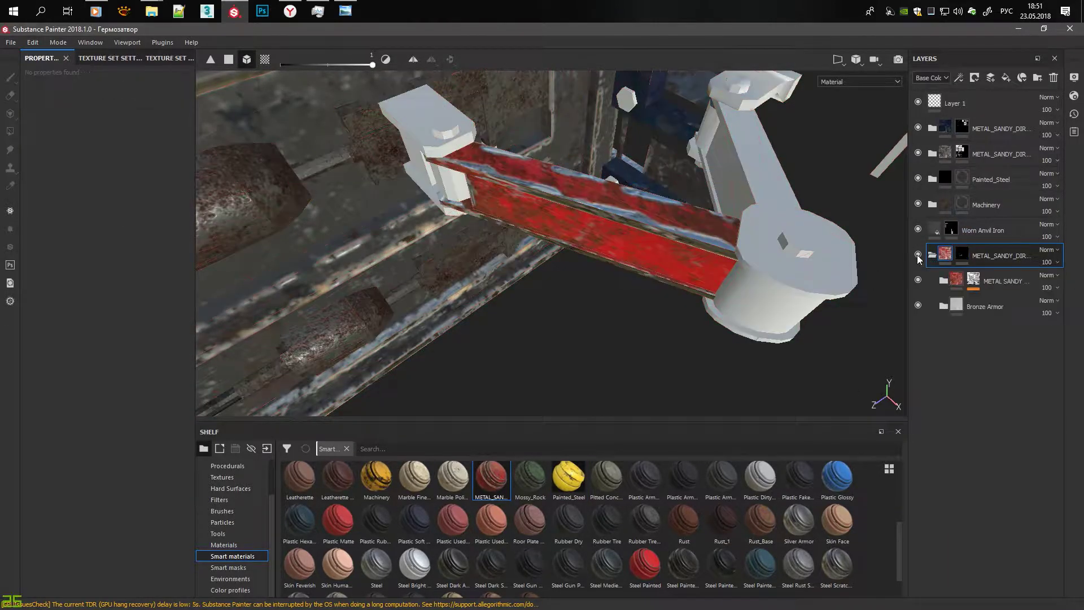
click(959, 407)
click(104, 329)
drag(187, 395, 120, 415)
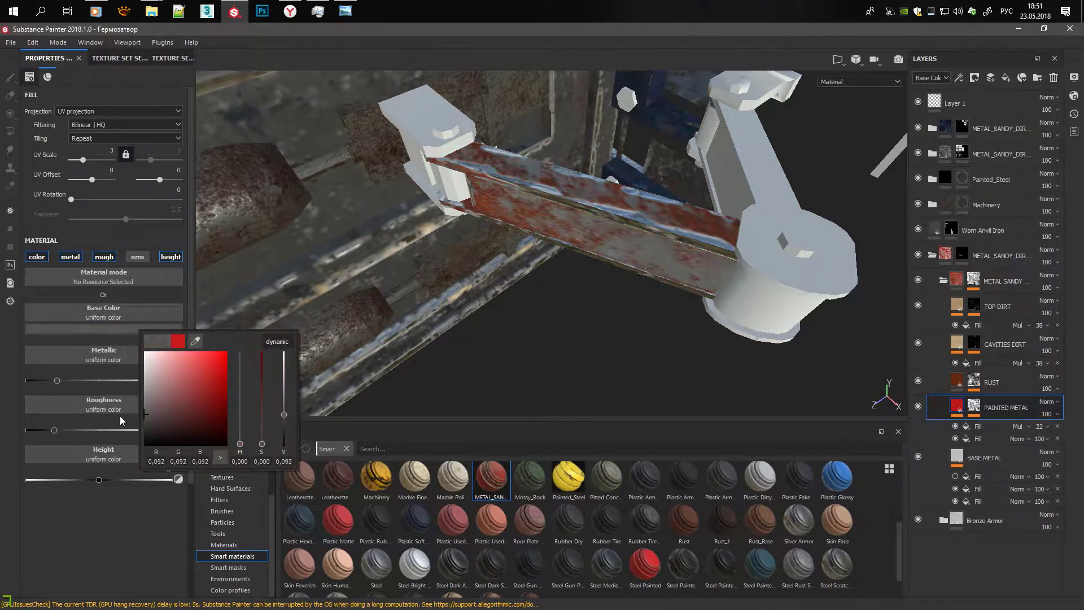
click(992, 382)
click(122, 342)
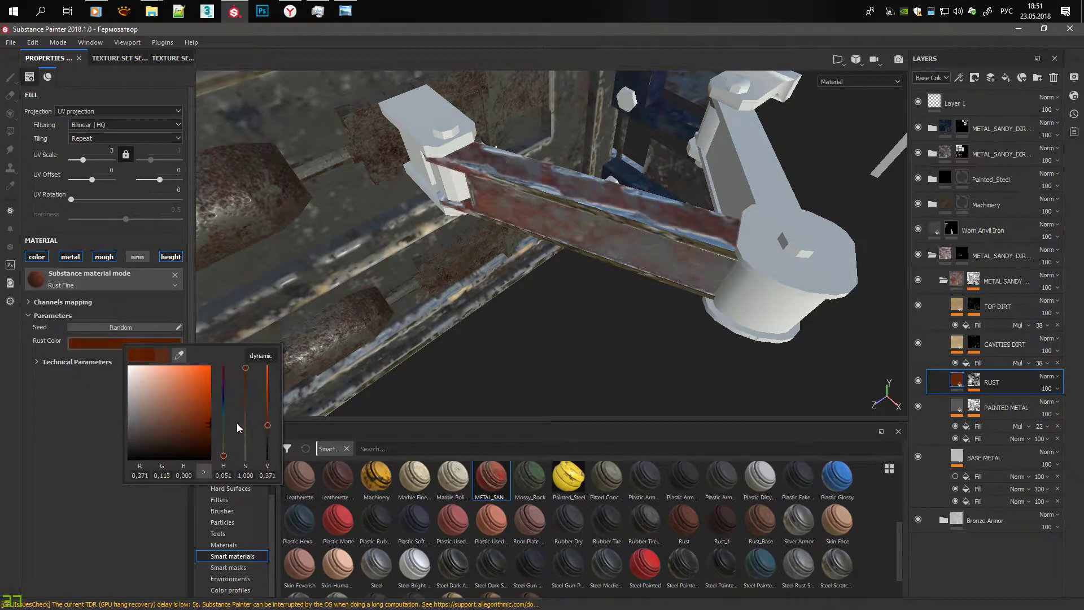
drag(170, 451, 113, 440)
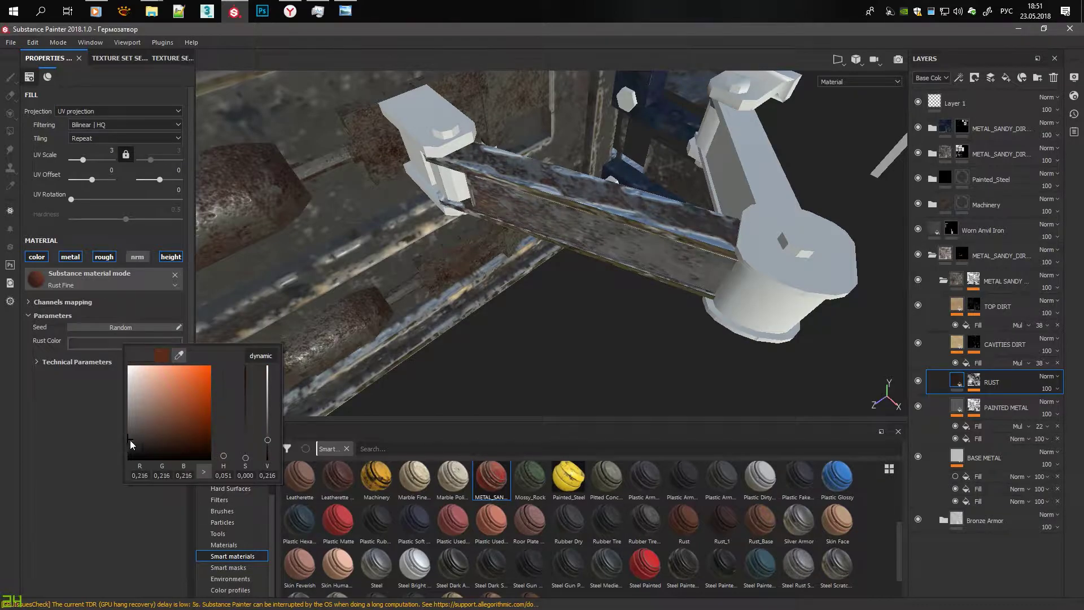
click(450, 289)
key(4)
alt+drag(485, 250, 754, 165)
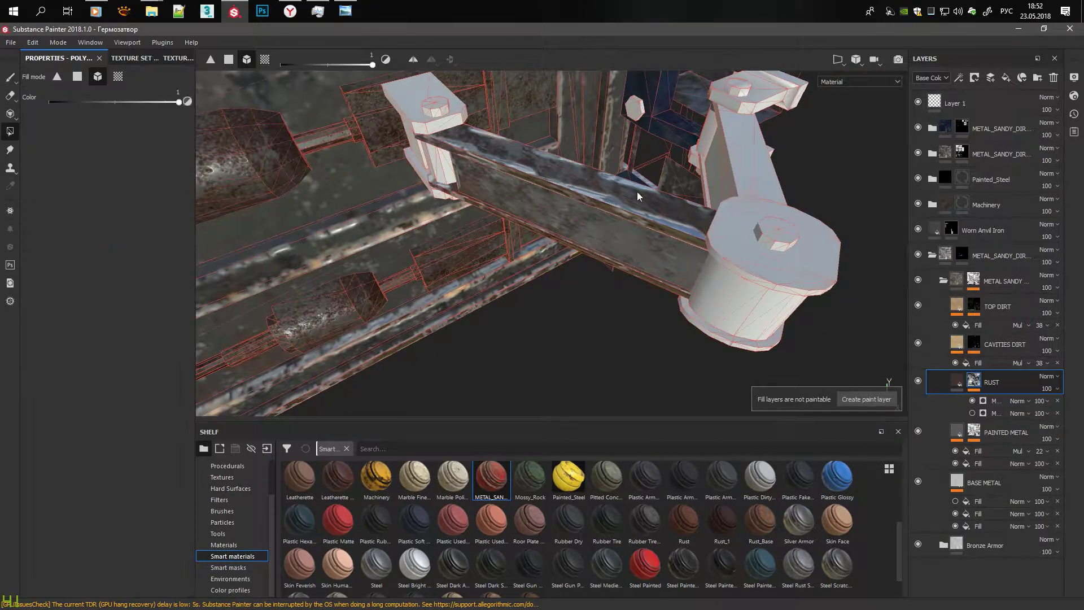
Step: Collapse both METAL_SANDY folders, select METAL_SANDY_DIR, and close in on the bolted bracket
mouse_move(588, 187)
alt+mouse_down()
mouse_move(706, 214)
mouse_move(573, 211)
mouse_move(438, 182)
mouse_move(620, 217)
mouse_move(576, 226)
alt+mouse_up()
click(971, 255)
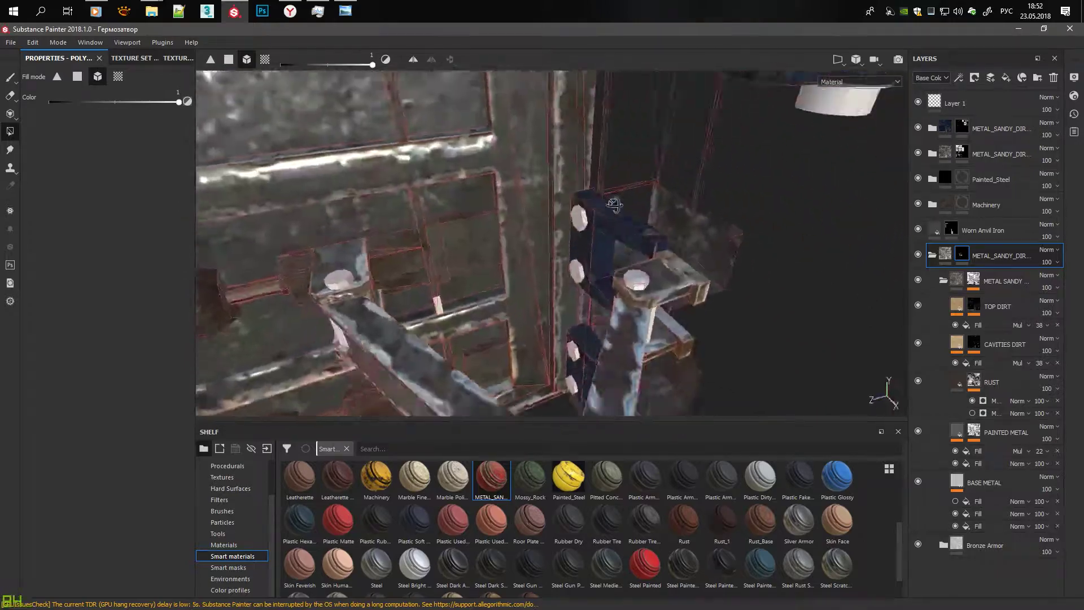
key(ctrl)
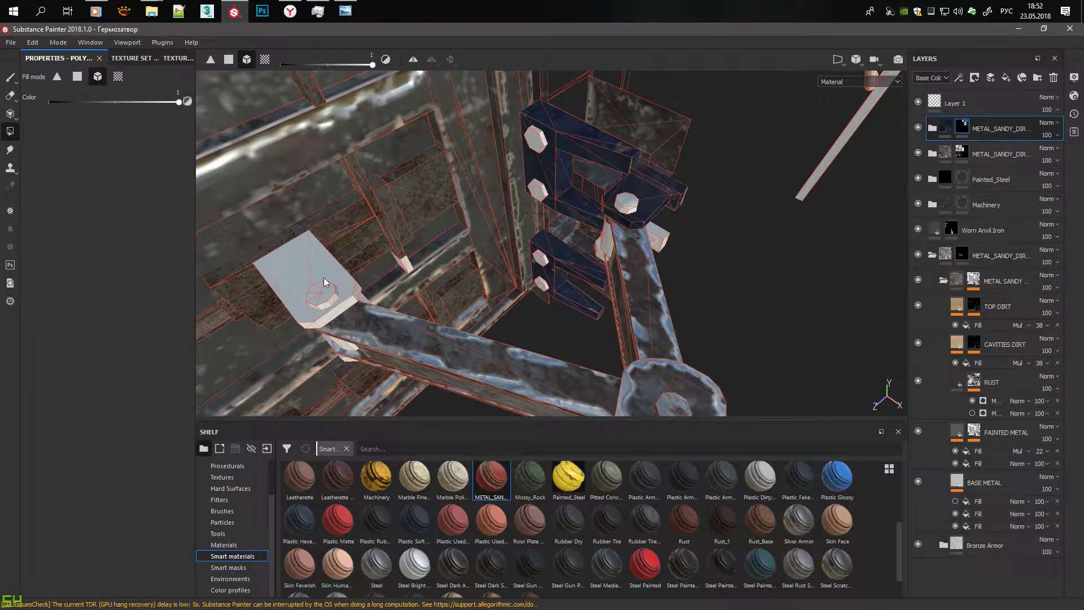
alt+drag(649, 261, 661, 185)
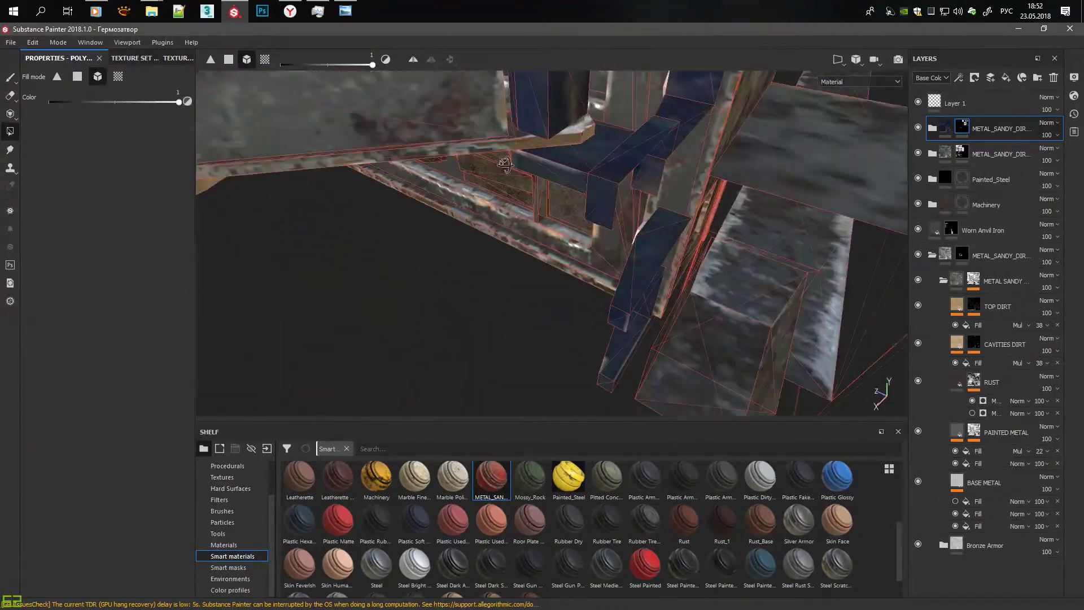
mouse_move(661, 185)
alt+mouse_down()
mouse_move(737, 146)
mouse_move(525, 186)
mouse_move(632, 253)
alt+mouse_up()
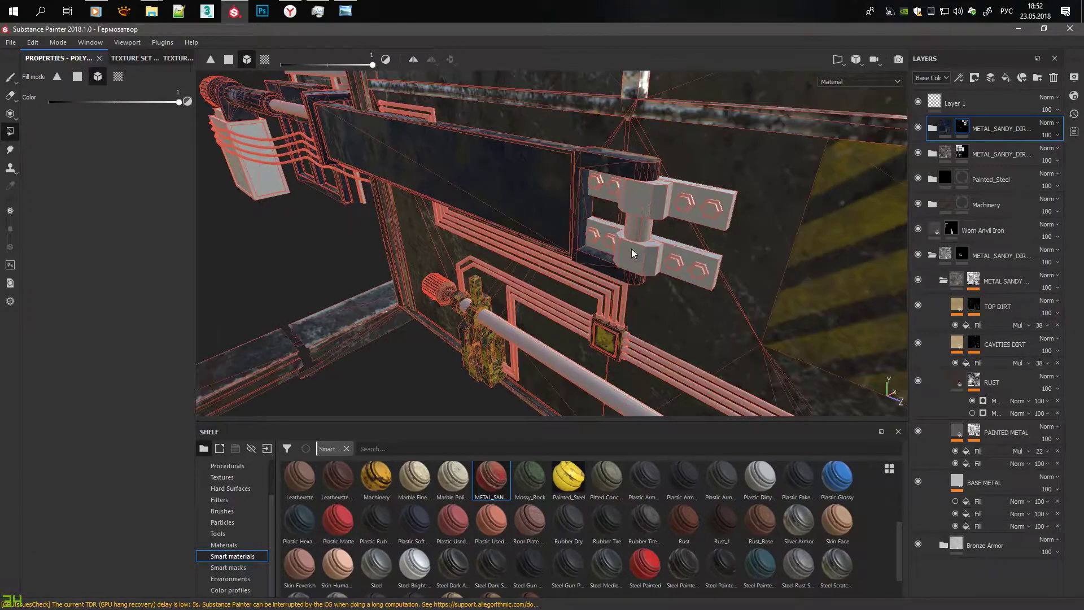
click(943, 280)
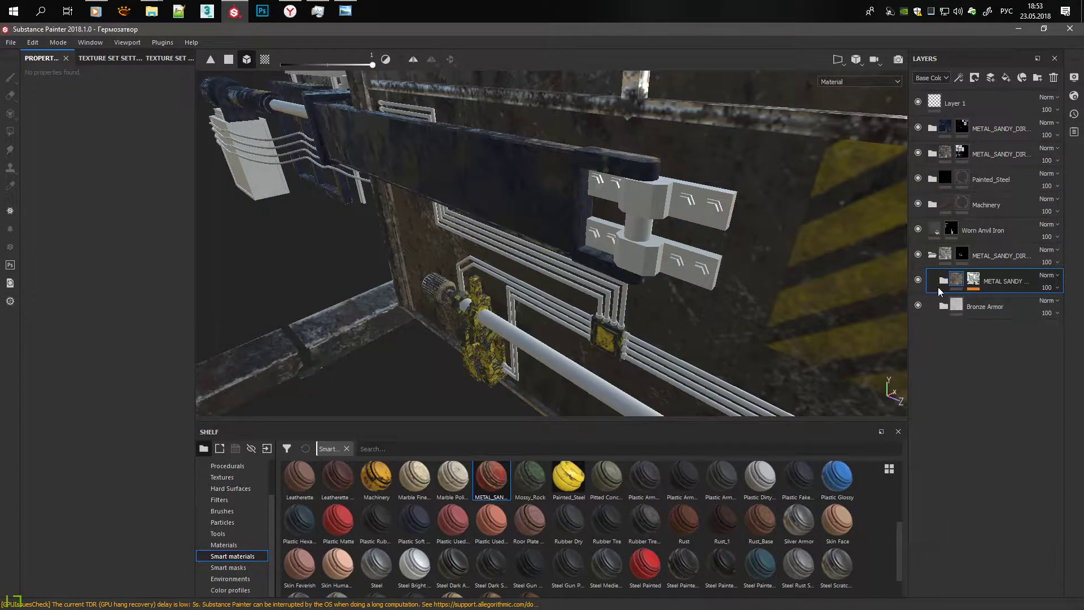
click(932, 255)
click(993, 153)
mouse_move(654, 223)
alt+mouse_down()
mouse_move(683, 244)
mouse_move(594, 164)
mouse_move(631, 230)
mouse_move(713, 195)
mouse_move(727, 293)
mouse_move(700, 258)
mouse_move(562, 236)
mouse_move(762, 165)
mouse_move(705, 254)
alt+mouse_up()
Step: Add Rust Fine from the materials shelf as a fill layer and darken its rust colour
click(224, 544)
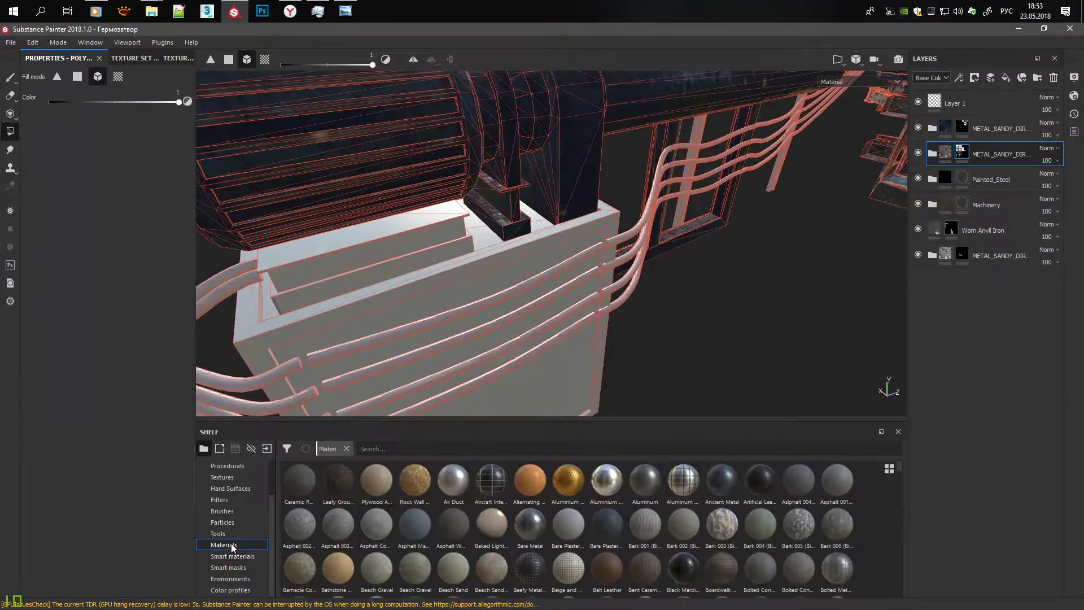
scroll(390, 519, down, 4)
scroll(390, 518, down, 4)
scroll(391, 518, down, 3)
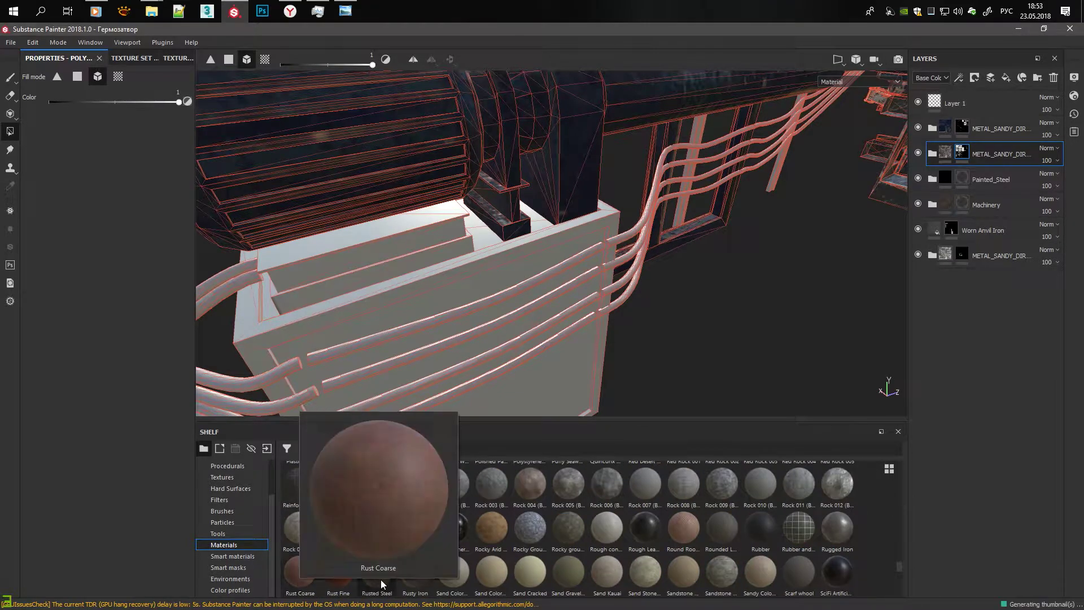
drag(346, 578, 988, 269)
click(150, 346)
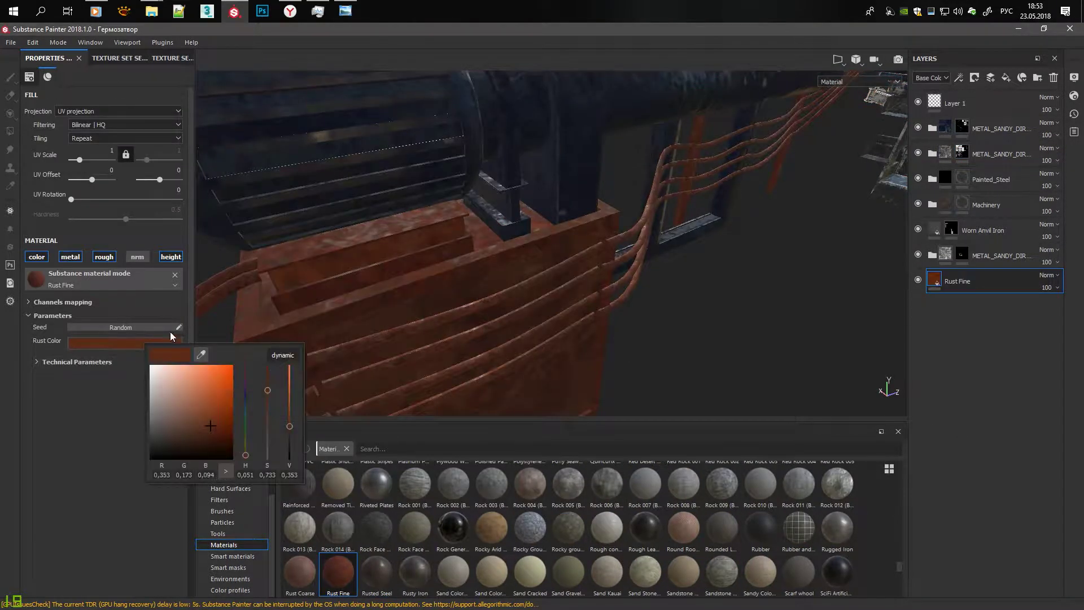
drag(287, 446, 290, 444)
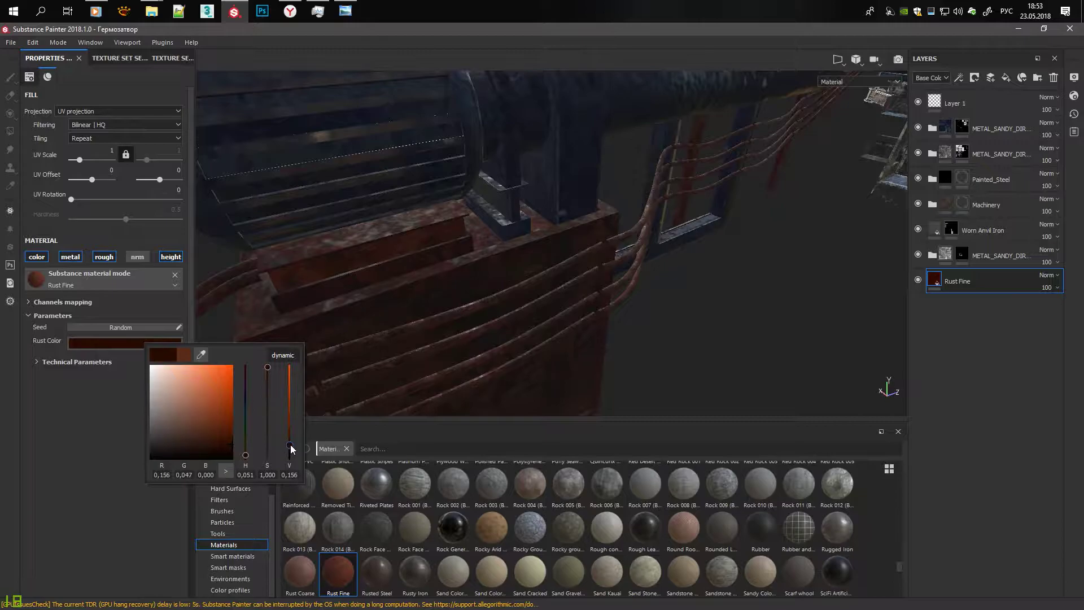
Step: Give the Rust Fine layer a black mask and switch to polygon fill
right_click(959, 281)
click(959, 51)
key(4)
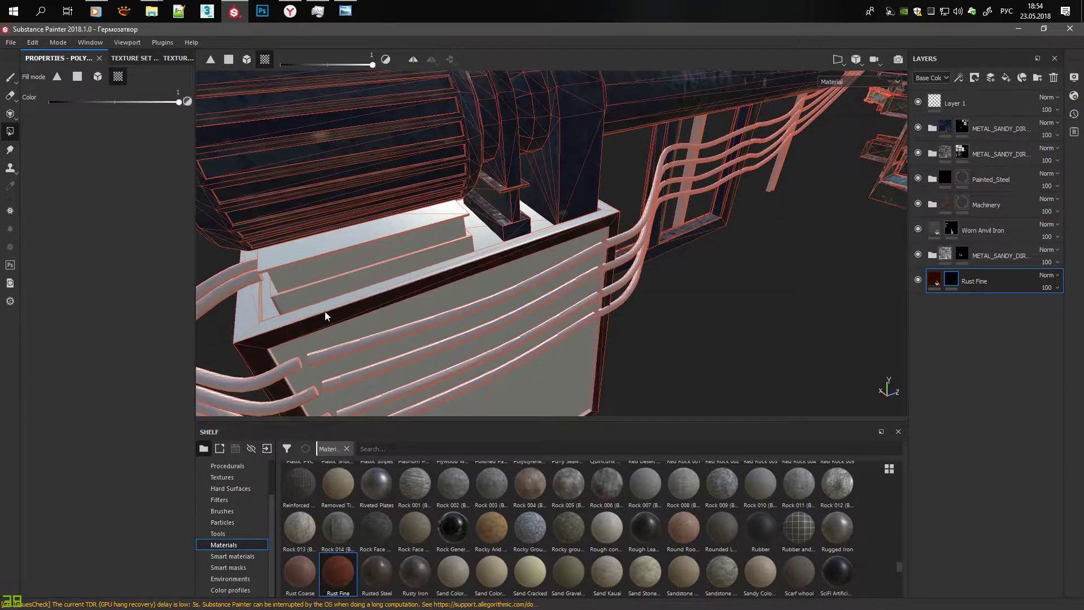
mouse_move(325, 315)
alt+mouse_down()
mouse_move(441, 270)
mouse_move(425, 300)
mouse_move(446, 252)
mouse_move(630, 244)
mouse_move(583, 358)
mouse_move(692, 362)
mouse_move(483, 210)
mouse_move(532, 235)
mouse_move(570, 210)
mouse_move(467, 232)
mouse_move(619, 186)
mouse_move(682, 235)
mouse_move(583, 158)
mouse_move(612, 356)
mouse_move(697, 332)
mouse_move(492, 284)
mouse_move(600, 251)
mouse_move(614, 210)
mouse_move(507, 179)
mouse_move(449, 280)
mouse_move(541, 392)
mouse_move(675, 192)
mouse_move(440, 113)
mouse_move(469, 236)
mouse_move(495, 131)
mouse_move(640, 253)
mouse_move(666, 244)
mouse_move(572, 309)
mouse_move(491, 195)
alt+mouse_up()
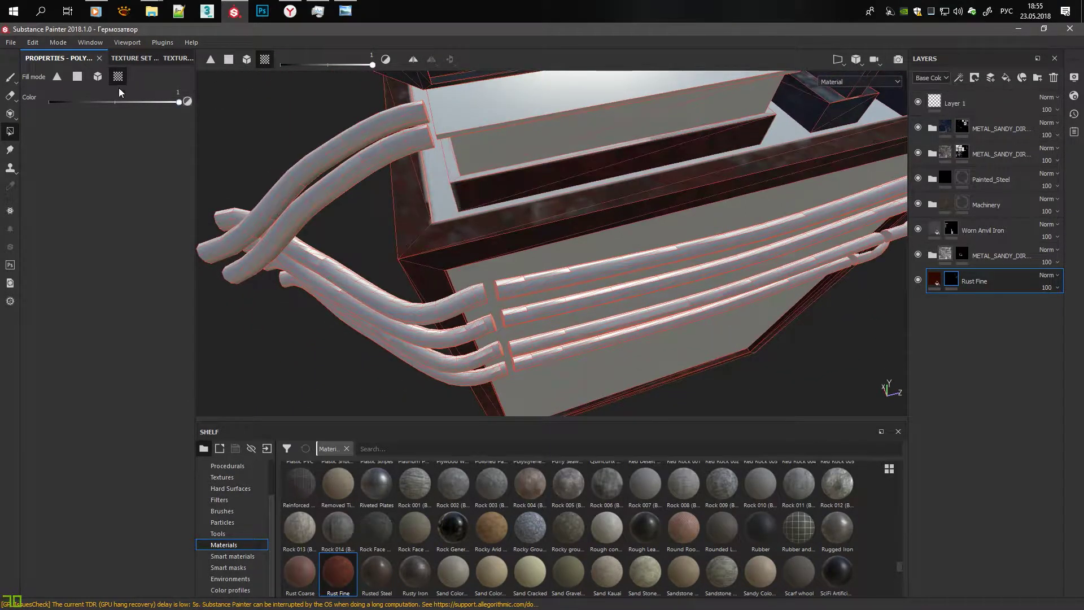
Step: Reveal rust on the white ring bracket by filling it in the Rust Fine mask
click(97, 76)
mouse_move(503, 147)
alt+mouse_down()
mouse_move(224, 169)
mouse_move(387, 181)
mouse_move(672, 158)
mouse_move(554, 219)
mouse_move(570, 194)
alt+mouse_up()
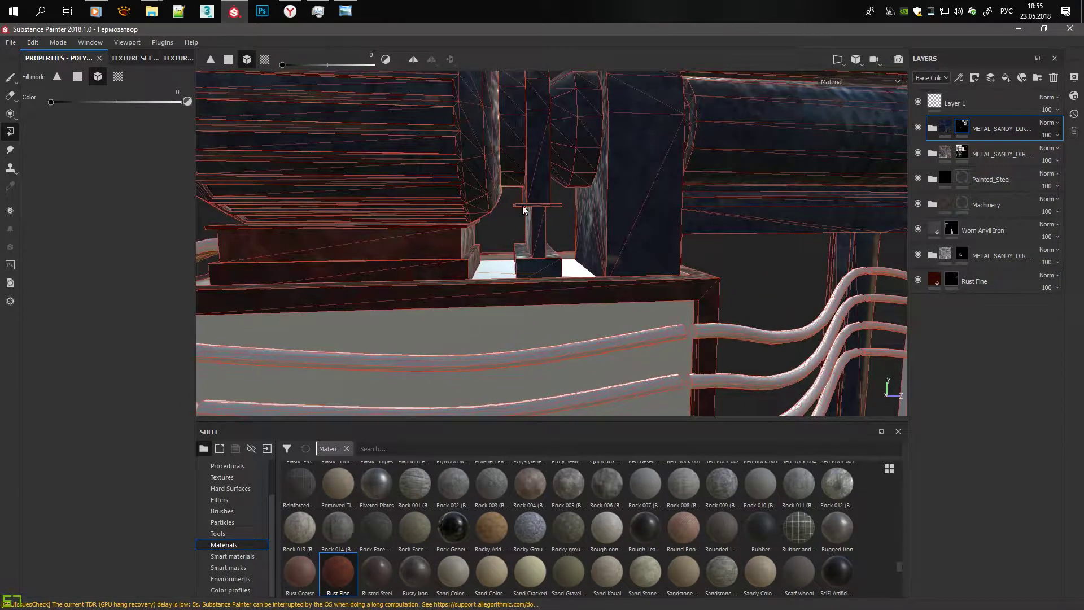
key(2)
alt+drag(556, 246, 446, 87)
alt+right_drag(446, 87, 469, 171)
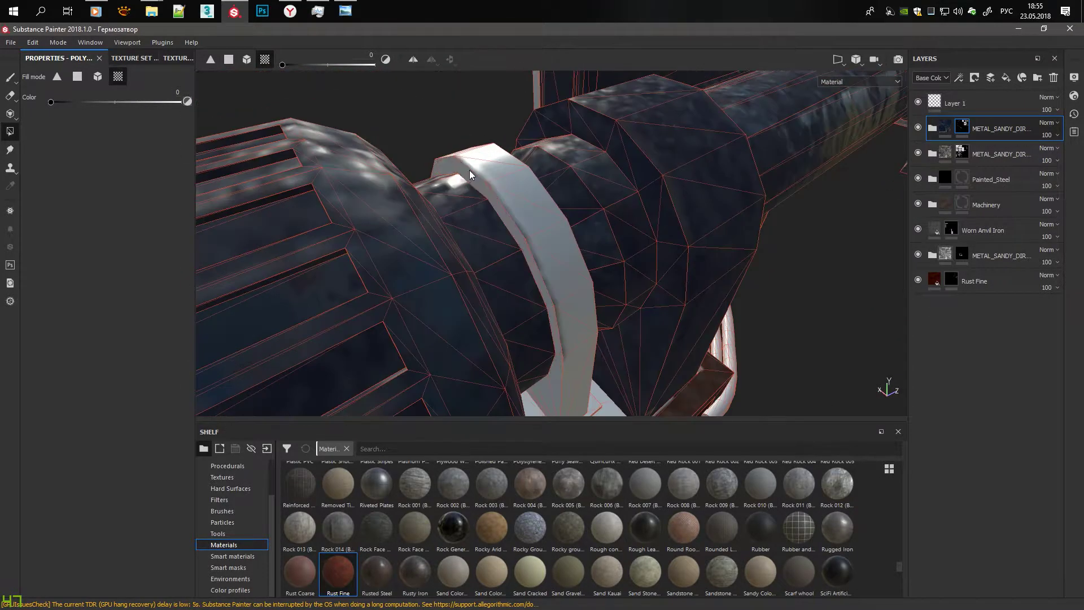
key(x)
click(502, 214)
mouse_move(514, 219)
alt+mouse_down()
mouse_move(491, 284)
mouse_move(350, 215)
alt+mouse_up()
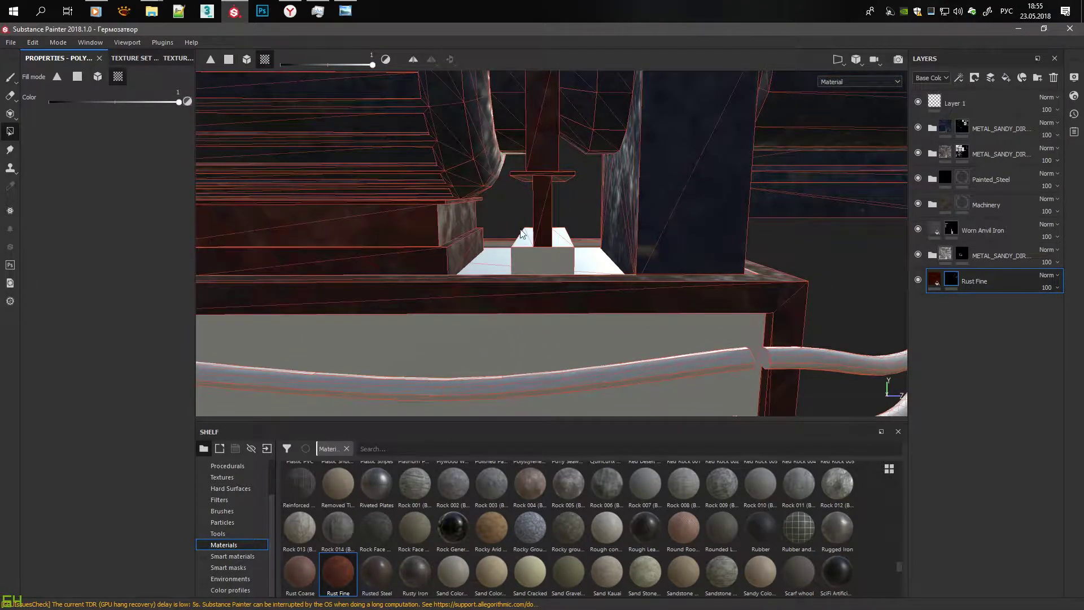
mouse_move(522, 233)
alt+mouse_down()
mouse_move(259, 218)
mouse_move(462, 167)
mouse_move(640, 232)
mouse_move(602, 258)
mouse_move(556, 226)
mouse_move(709, 204)
mouse_move(598, 169)
mouse_move(659, 221)
mouse_move(684, 185)
mouse_move(445, 212)
mouse_move(473, 195)
mouse_move(673, 282)
alt+mouse_up()
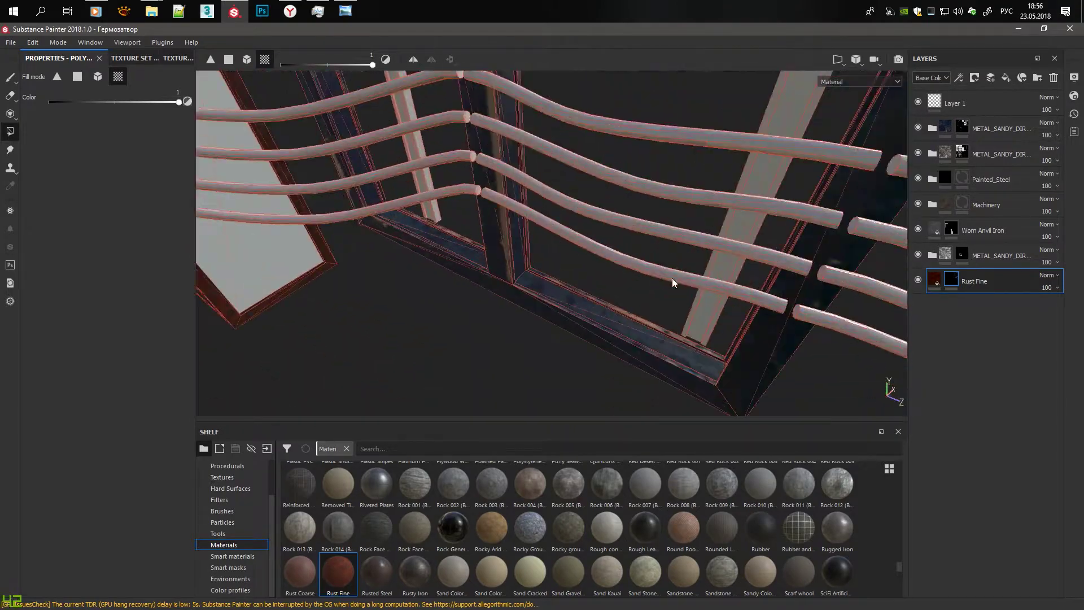
mouse_move(503, 172)
alt+mouse_down()
mouse_move(236, 109)
mouse_move(474, 208)
mouse_move(625, 171)
mouse_move(308, 208)
mouse_move(347, 266)
mouse_move(614, 164)
mouse_move(474, 261)
mouse_move(542, 192)
mouse_move(530, 229)
mouse_move(508, 214)
alt+mouse_up()
Step: Darken the Rust Fine layer's rust colour further
click(951, 281)
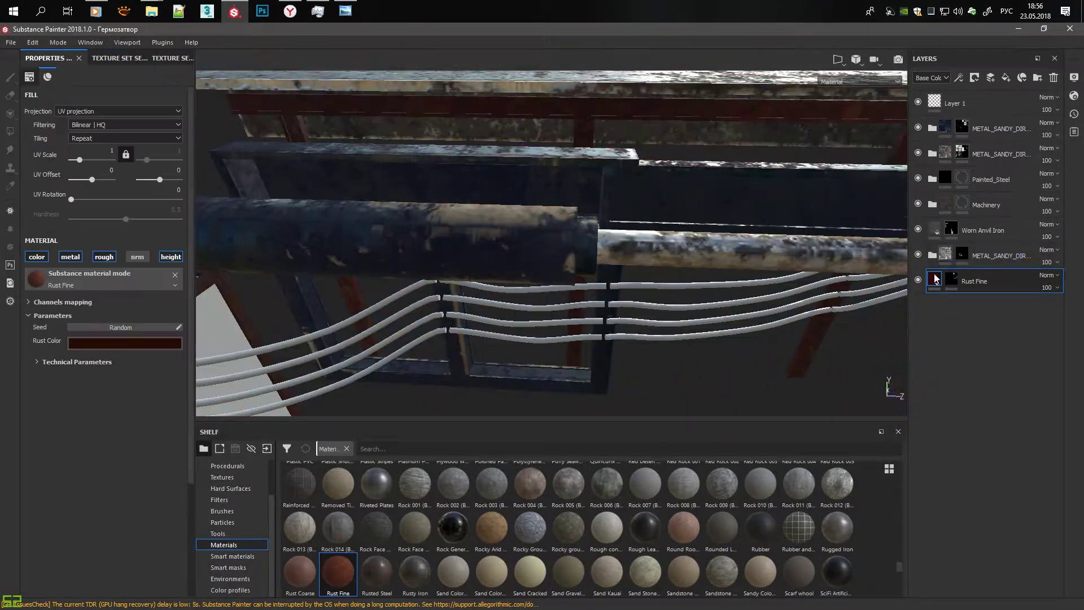
click(124, 342)
drag(252, 396, 254, 449)
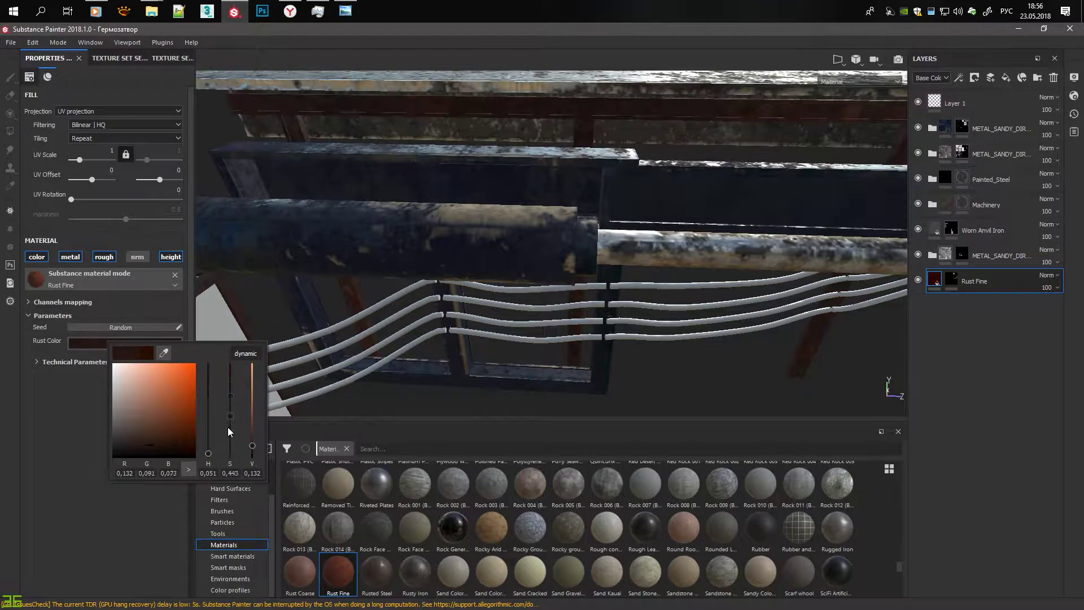
mouse_move(509, 283)
alt+mouse_down()
mouse_move(476, 240)
mouse_move(496, 185)
alt+mouse_up()
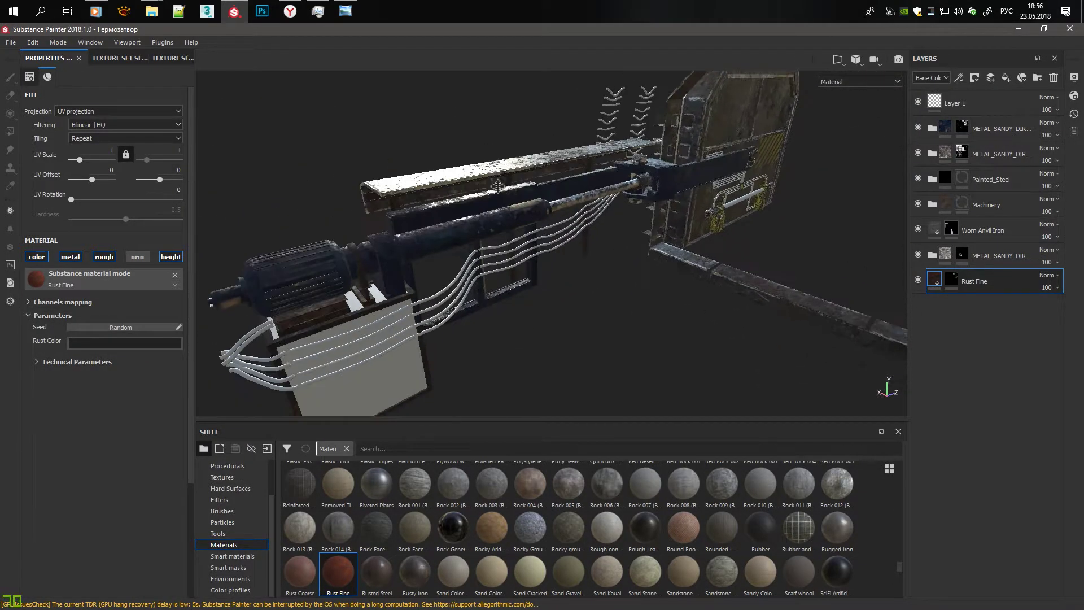
Step: Add Concrete Bare 003 from the shelf as a new fill layer
scroll(381, 578, up, 3)
scroll(380, 537, up, 4)
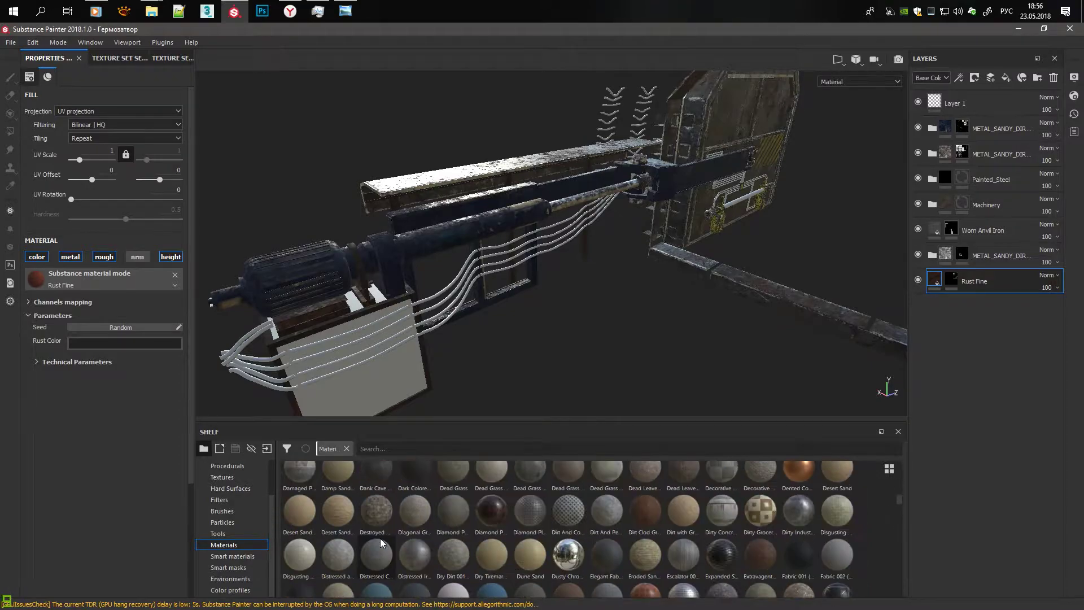
scroll(381, 537, up, 3)
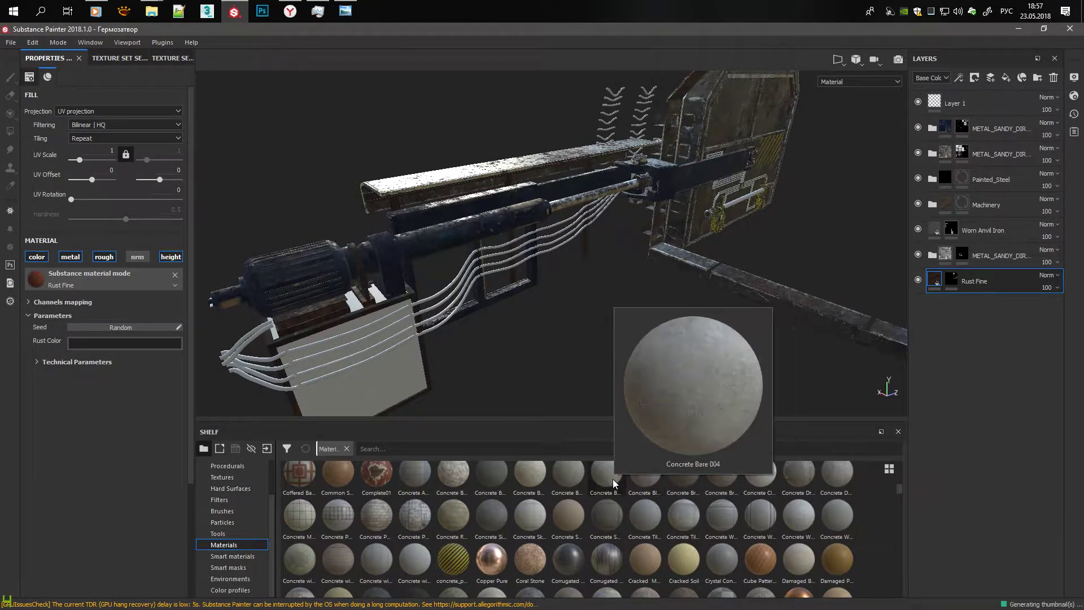
drag(568, 474, 953, 307)
Step: Give Concrete Bare 003 a black mask and UV-island fill the box's face
right_click(953, 304)
click(961, 29)
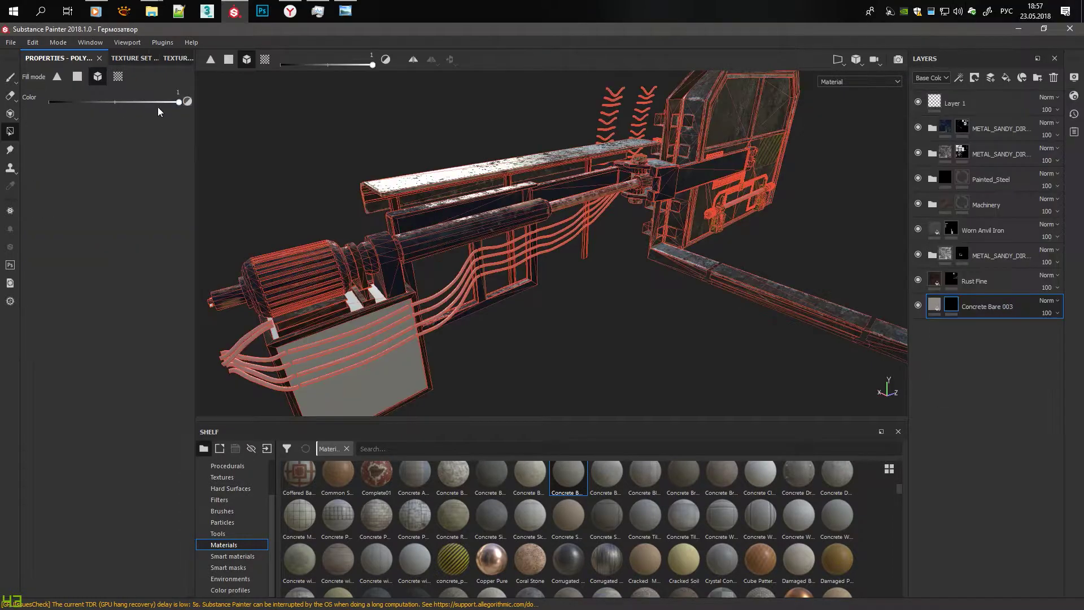
click(117, 76)
click(362, 384)
mouse_move(363, 384)
alt+mouse_down()
mouse_move(463, 272)
mouse_move(742, 259)
mouse_move(472, 293)
mouse_move(608, 212)
alt+mouse_up()
Step: Raise the concrete UV scale to 7 and swap the material to Concrete Bare 004
click(934, 305)
drag(71, 160, 85, 160)
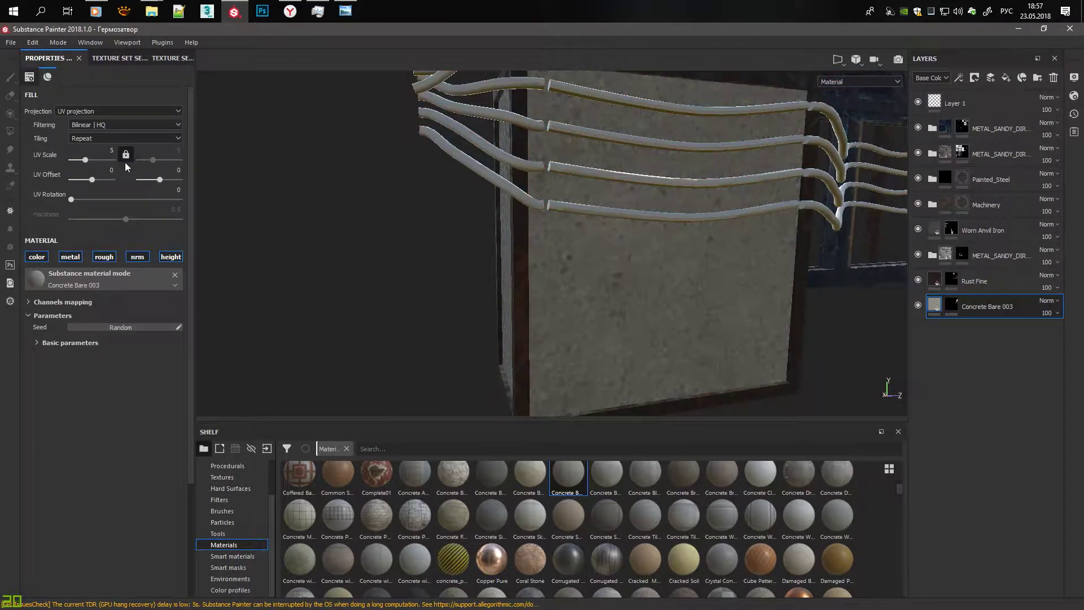
alt+drag(242, 169, 224, 218)
drag(131, 153, 139, 154)
alt+drag(666, 265, 741, 274)
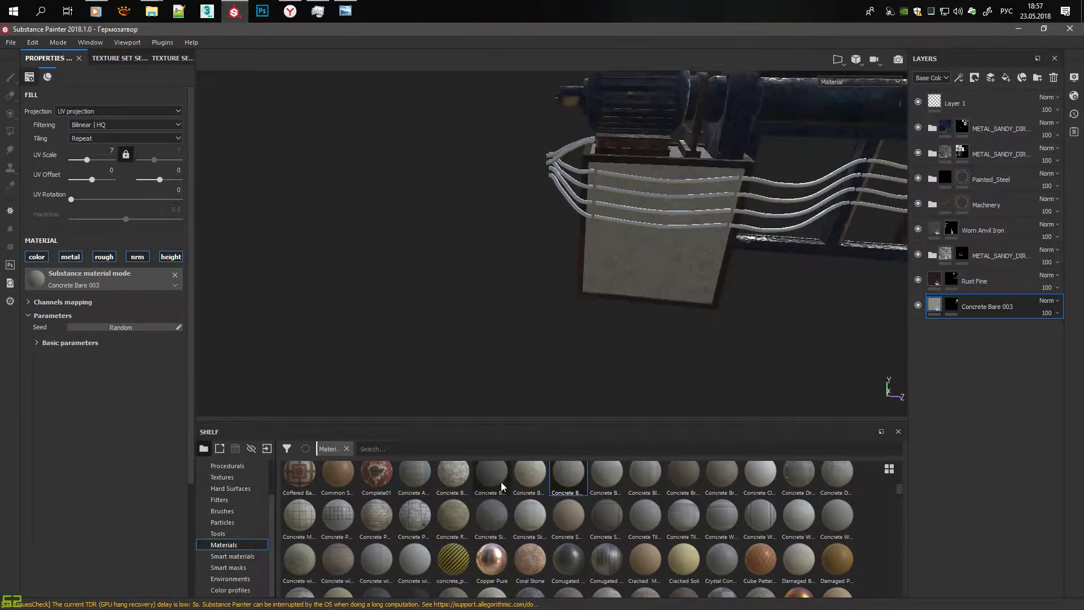
click(602, 477)
scroll(485, 494, up, 1)
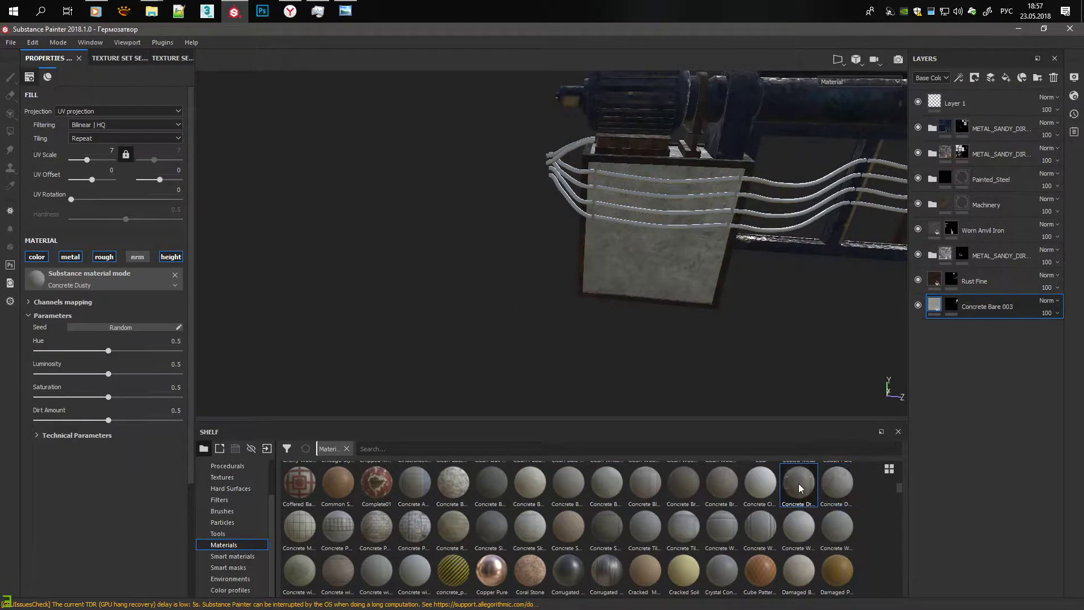
click(751, 482)
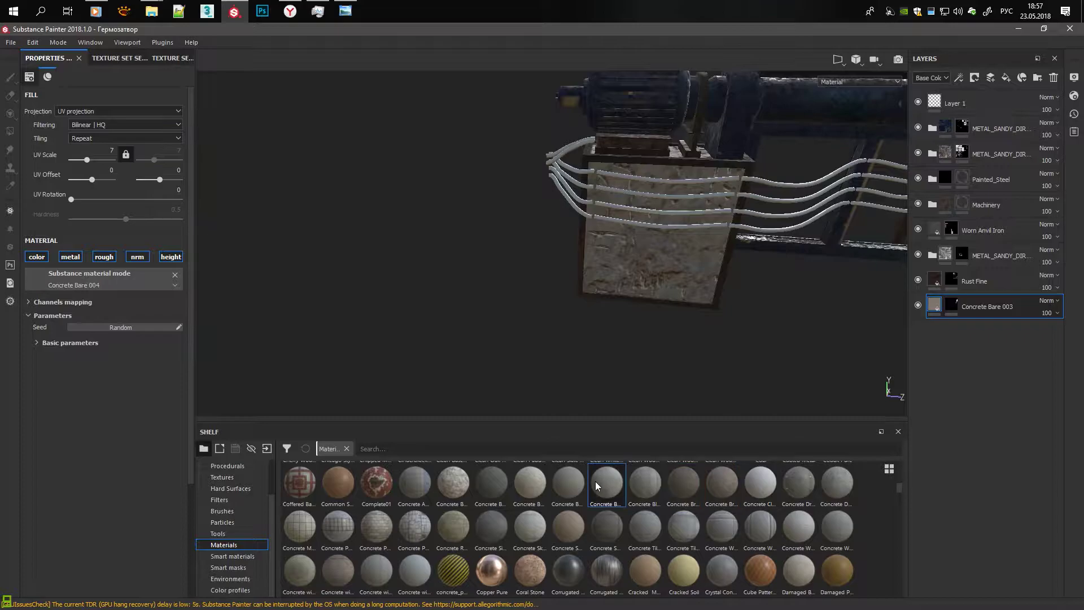
Step: Group the concrete layer into Folder 2 and paste the layer's mask onto the folder
right_click(936, 306)
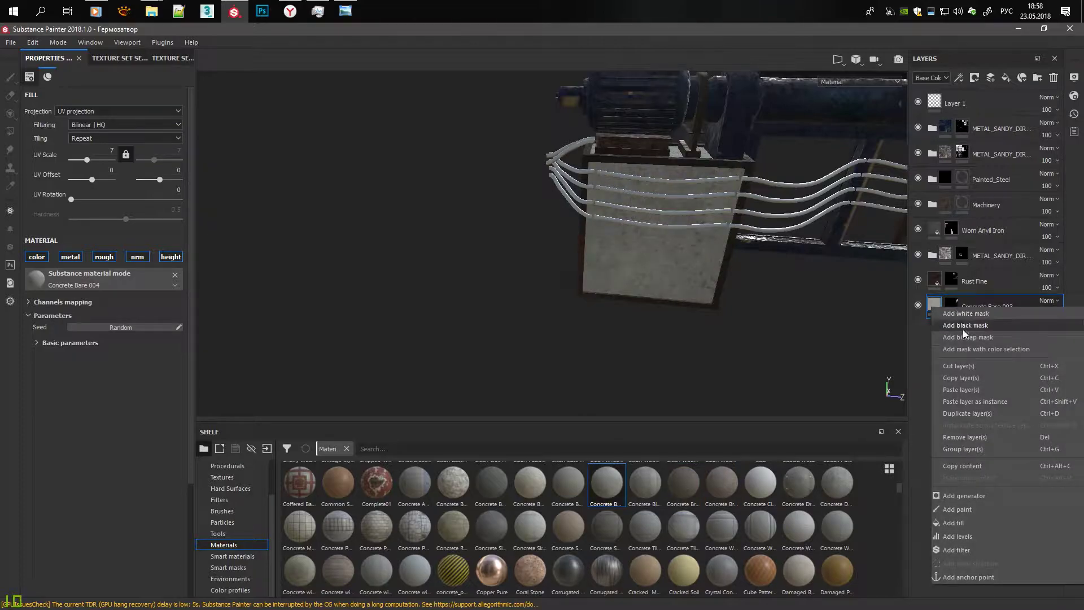
click(963, 449)
right_click(942, 305)
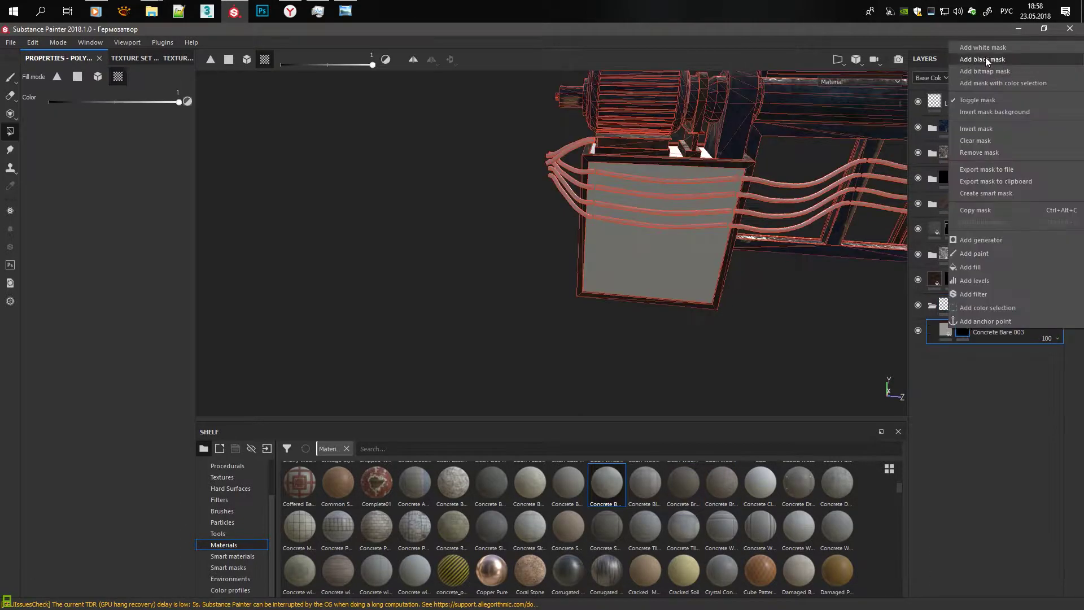
click(983, 210)
right_click(959, 327)
click(987, 483)
Step: Add Concrete Bare 001 as a fill layer, then open Concrete Bare 003's mask effects menu
scroll(760, 313, up, 3)
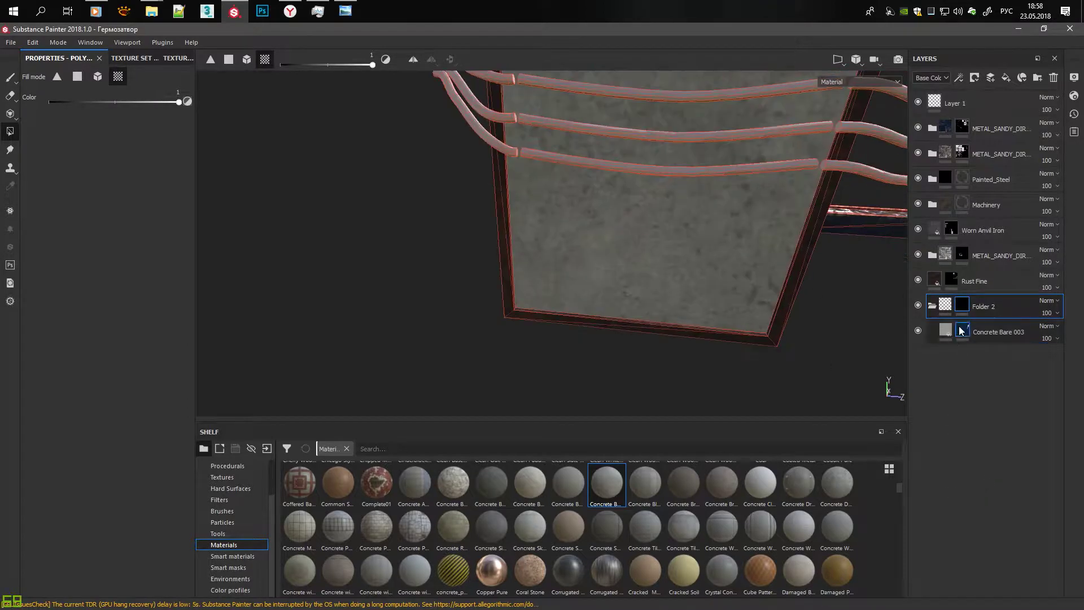
drag(493, 499, 996, 432)
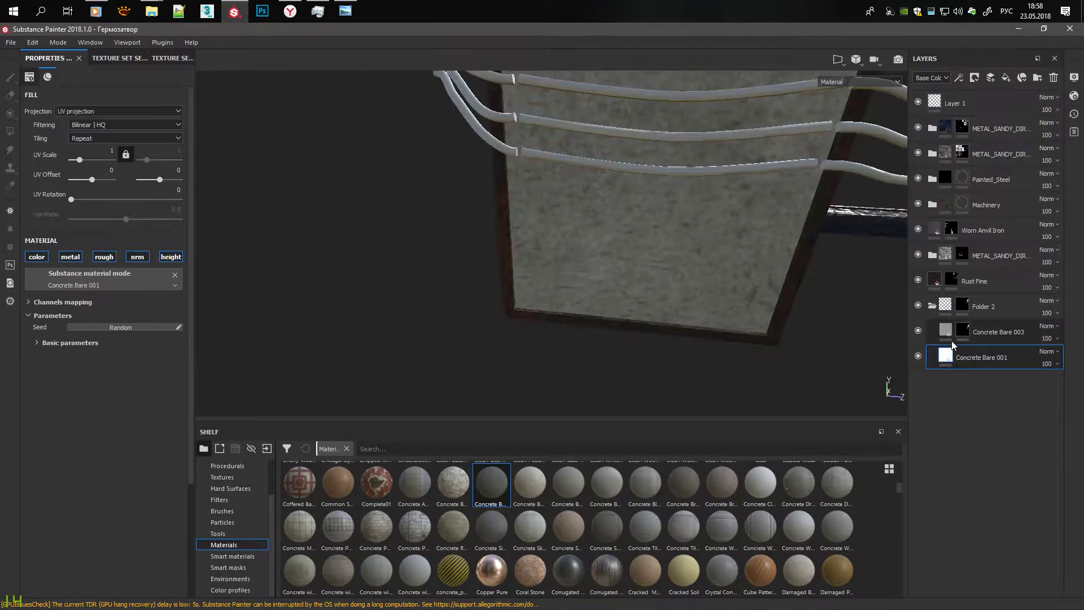
click(966, 332)
right_click(966, 333)
Step: Add a Dirt generator to Concrete Bare 003's mask: Dirt Level 0.83, Contrast 0.76, inverted
click(993, 187)
click(124, 96)
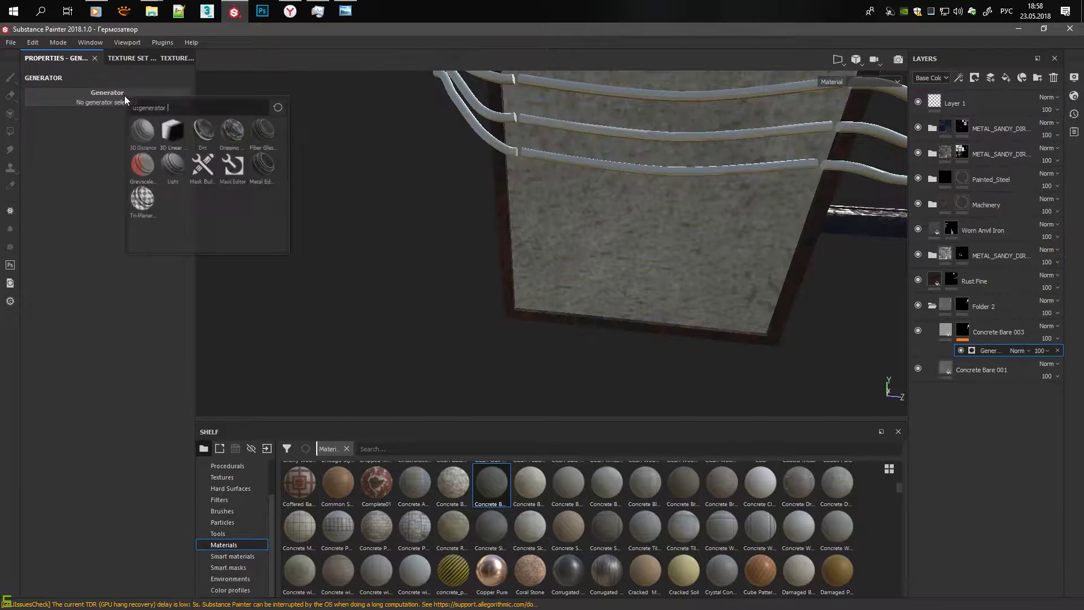
click(202, 131)
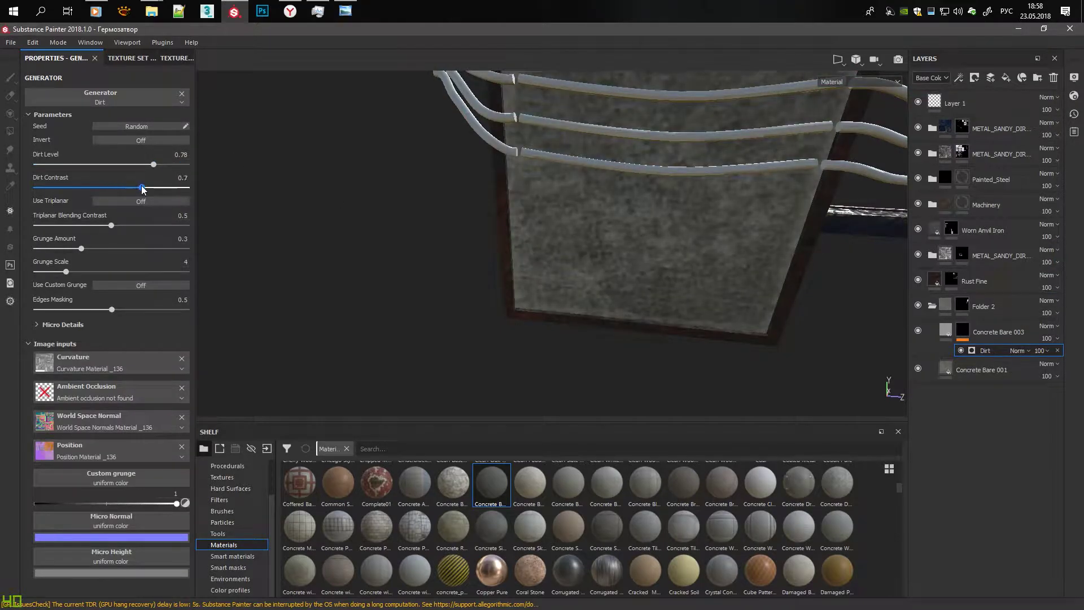
middle_drag(503, 215, 555, 228)
mouse_move(153, 164)
mouse_down()
mouse_move(151, 187)
mouse_move(160, 163)
mouse_up()
click(113, 140)
alt+drag(564, 254, 709, 244)
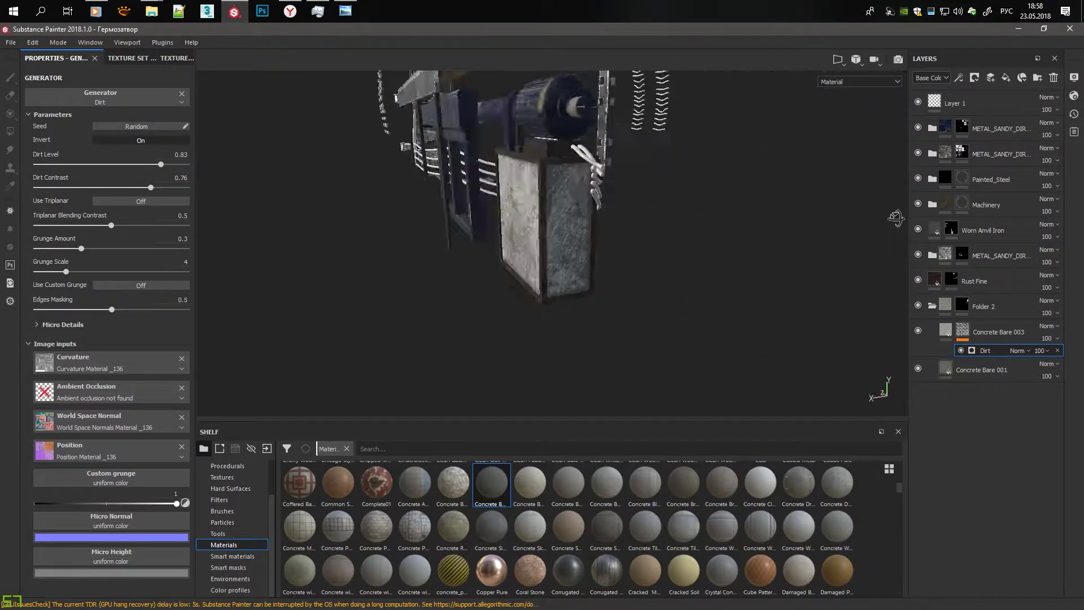
Step: Try Concrete Bare 001 and Concrete Squares on the fill, settling on Concrete Bare 004
click(938, 331)
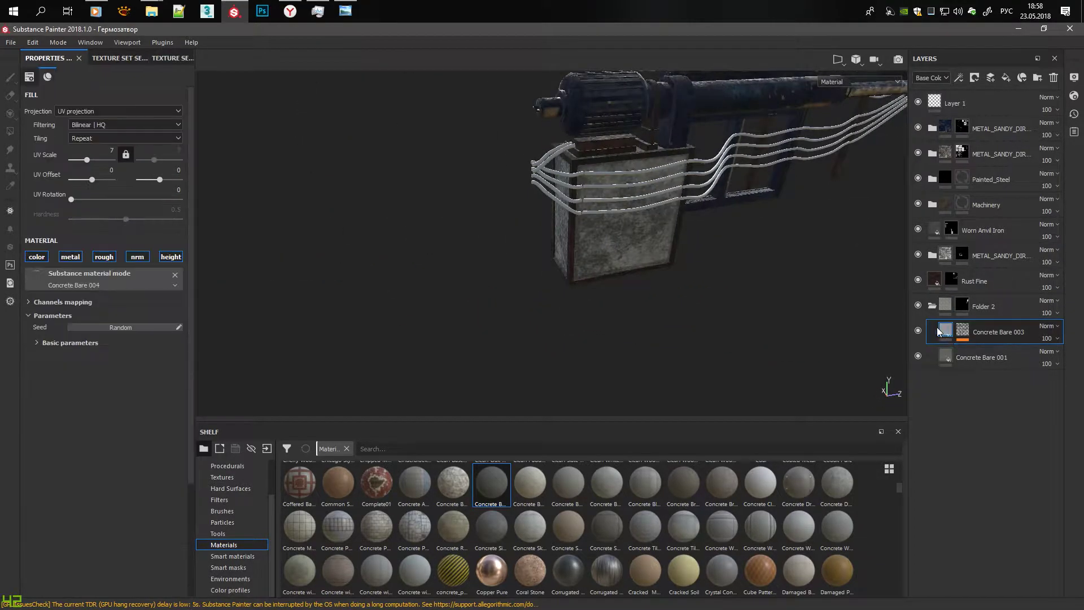
click(576, 486)
click(575, 483)
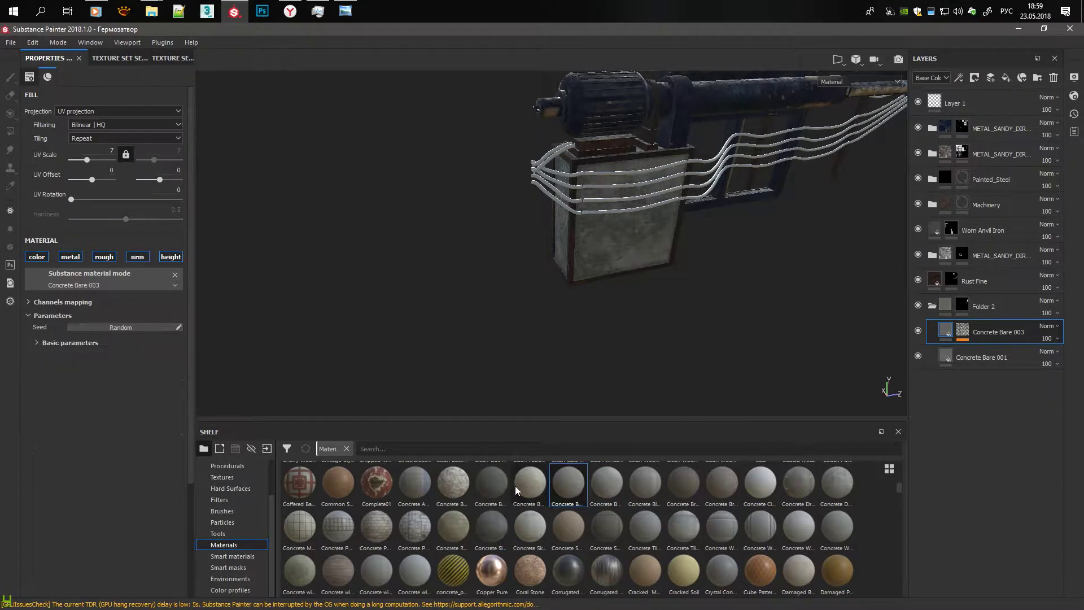
click(491, 484)
click(602, 526)
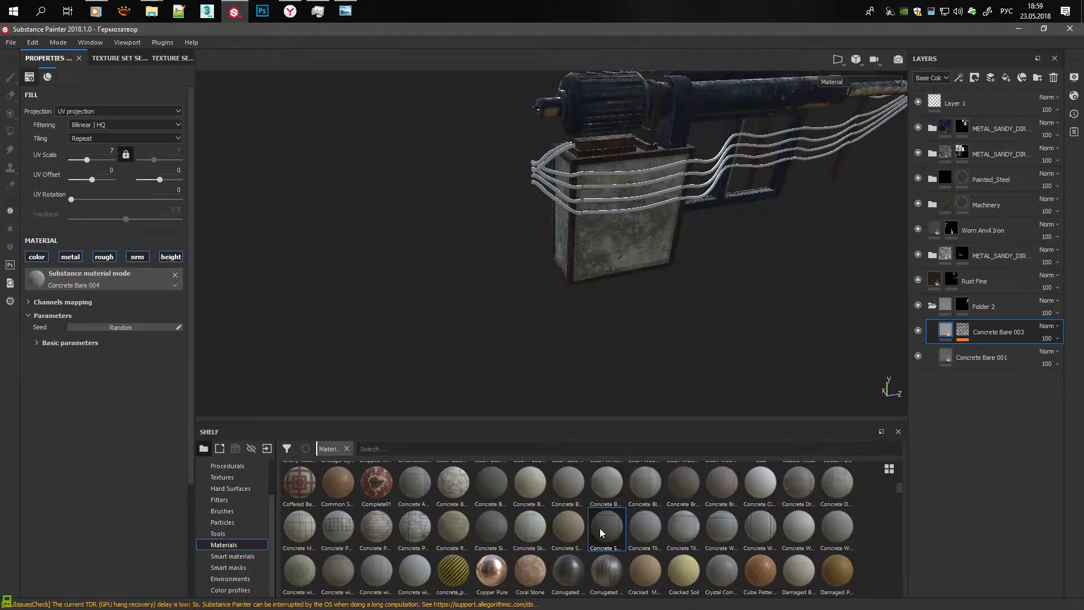
scroll(636, 243, up, 5)
alt+drag(636, 239, 581, 218)
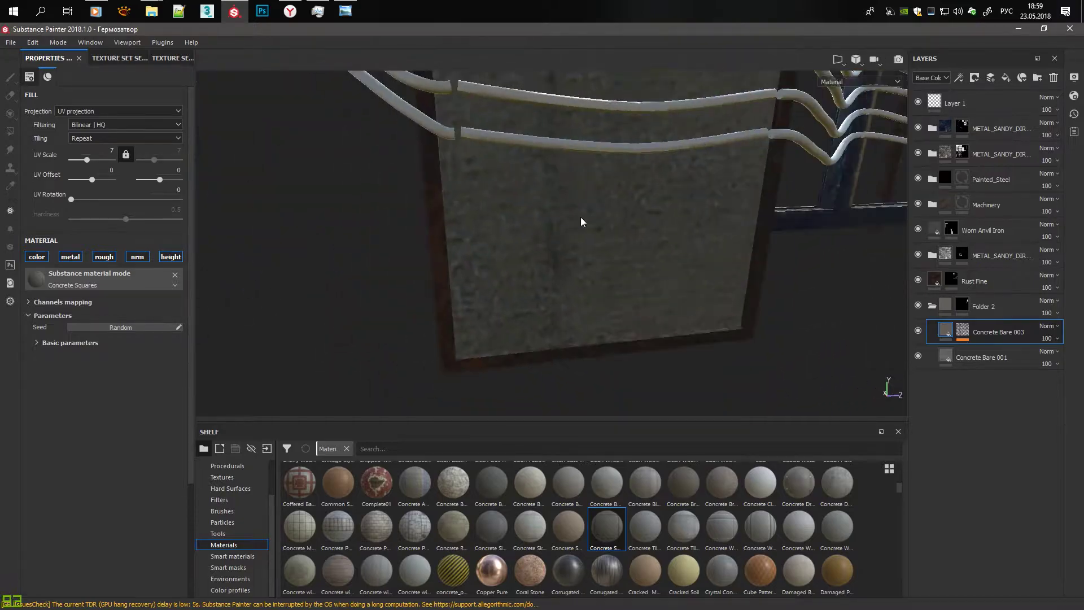
scroll(648, 342, down, 5)
click(602, 477)
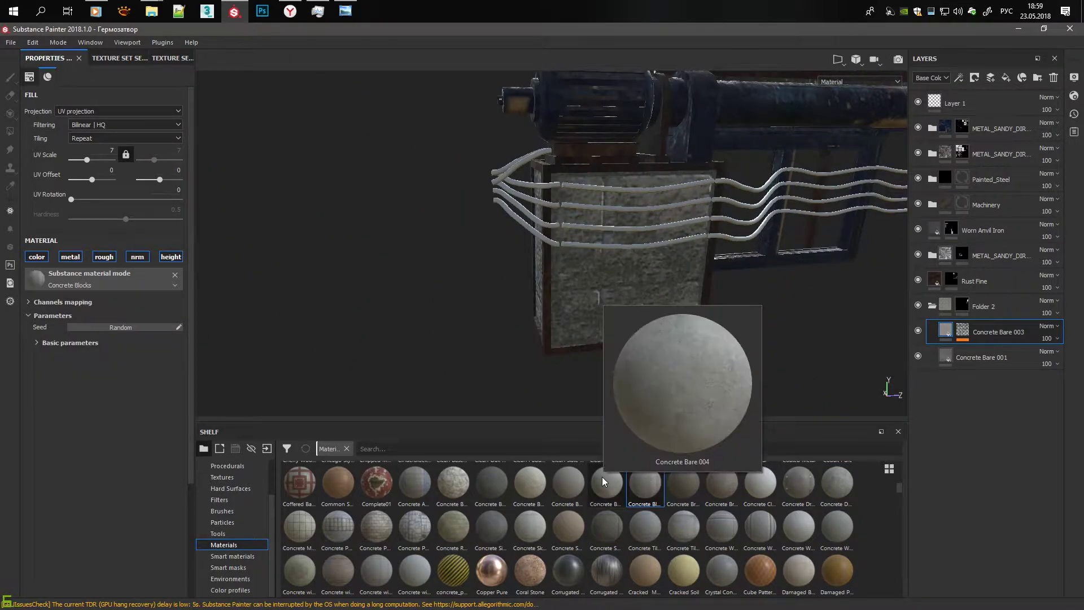
click(37, 342)
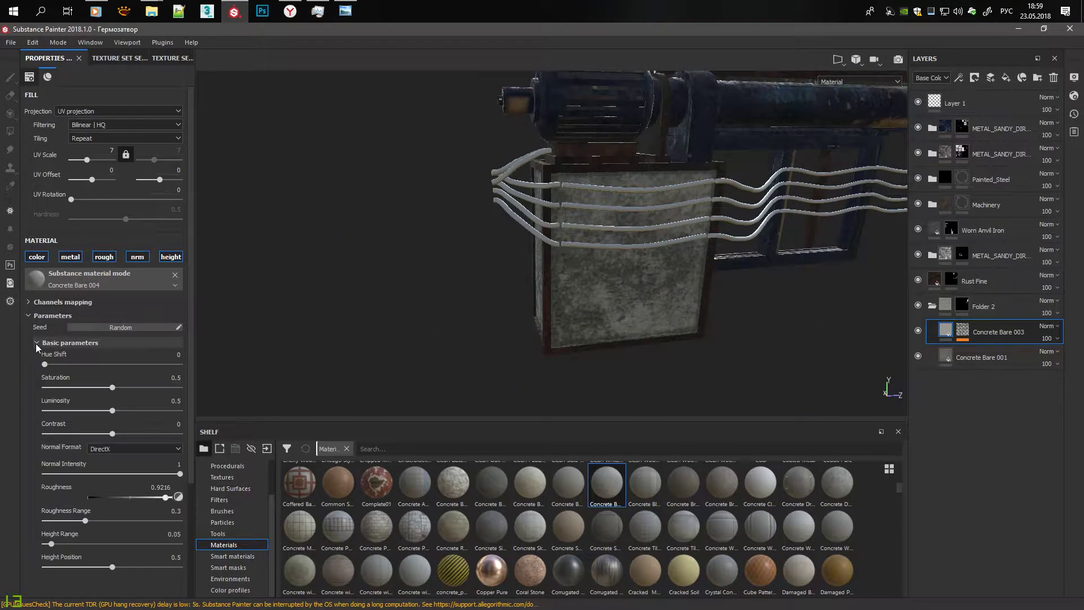
mouse_move(641, 288)
alt+mouse_down()
mouse_move(652, 224)
mouse_move(438, 283)
mouse_move(499, 241)
alt+mouse_up()
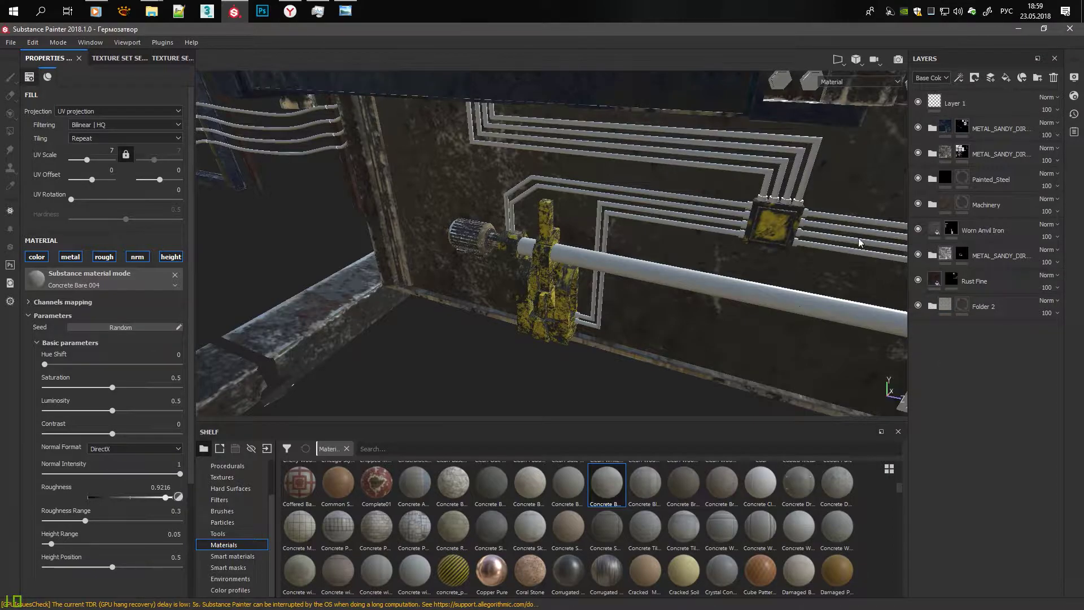
Step: Give the paint brush a Sign Electrical alpha and test a stroke, then undo it
key(1)
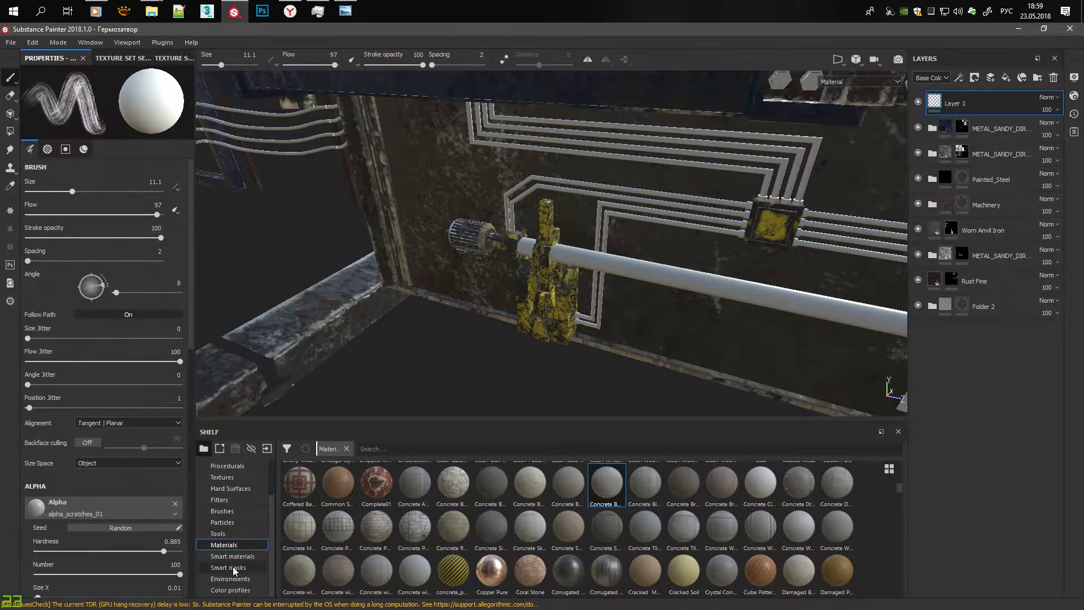
scroll(221, 487, up, 2)
click(221, 487)
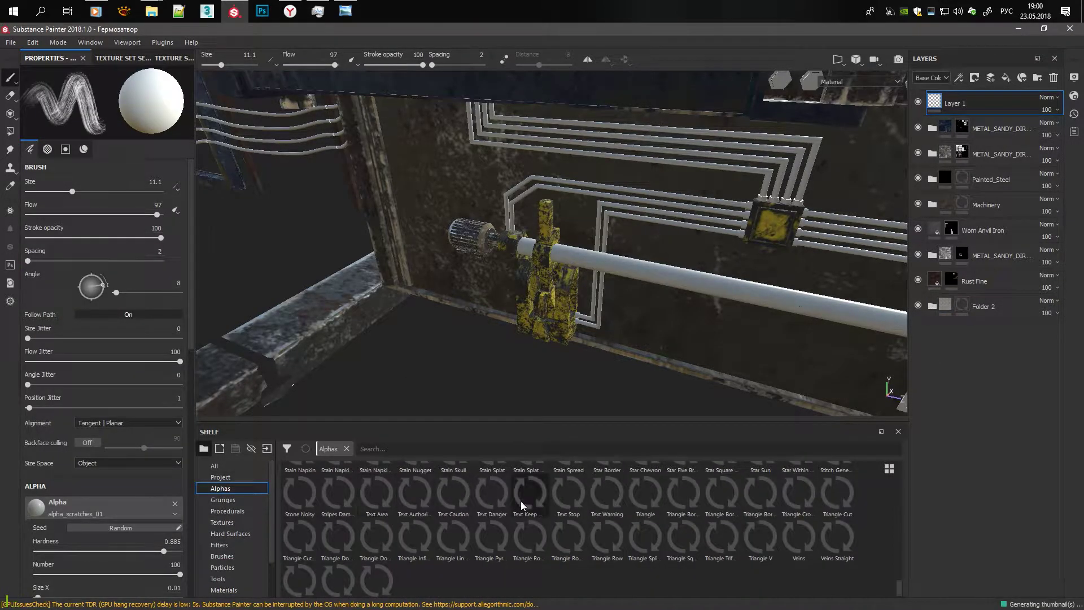
scroll(522, 506, up, 3)
scroll(491, 519, up, 3)
scroll(469, 533, up, 2)
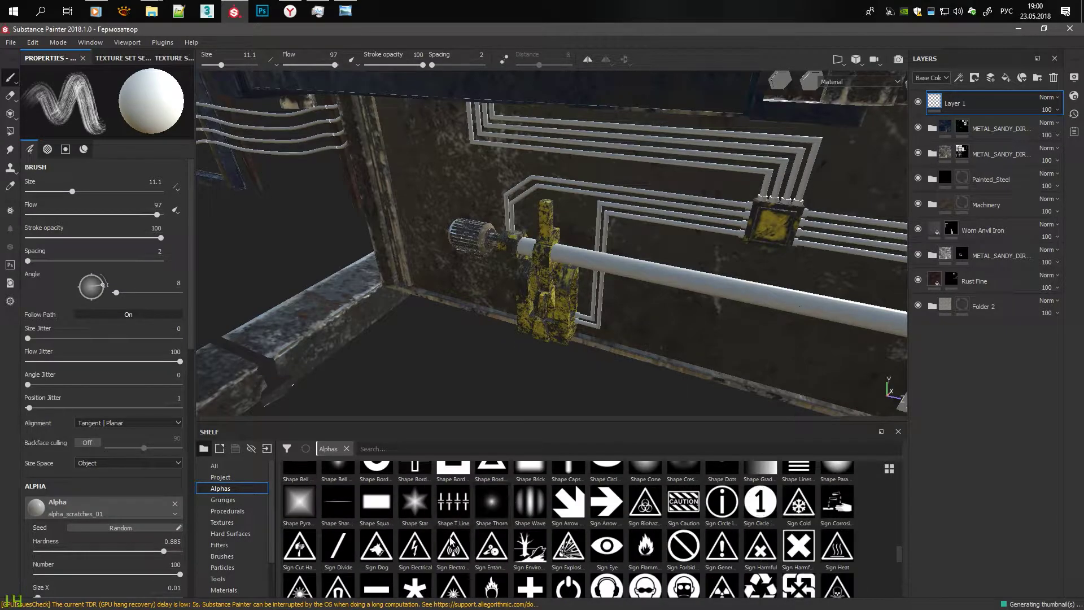
click(415, 546)
alt+drag(726, 277, 725, 243)
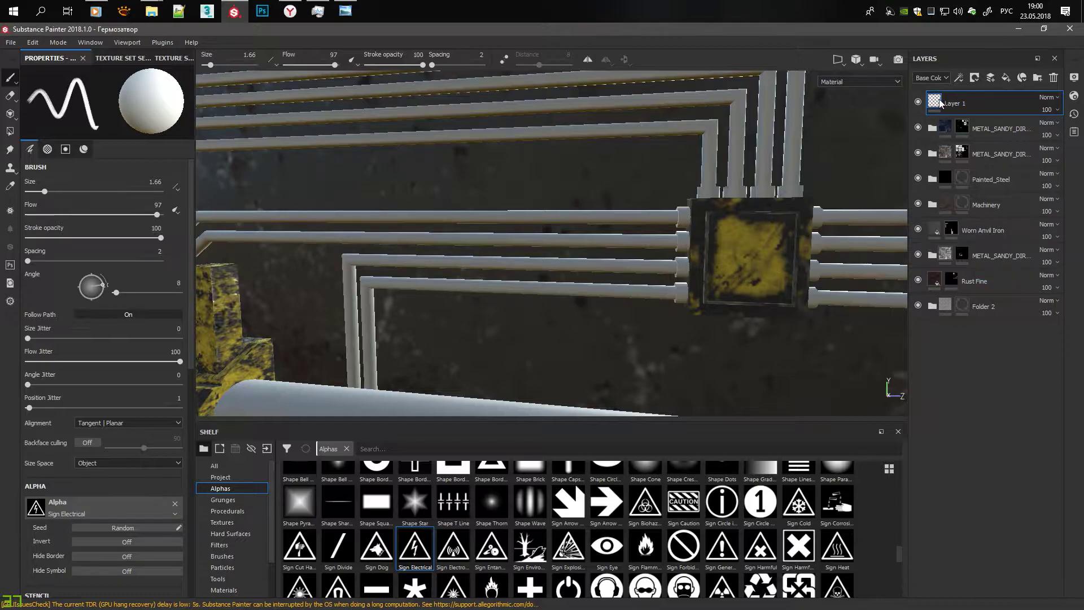
drag(600, 345, 801, 345)
key(ctrl+z)
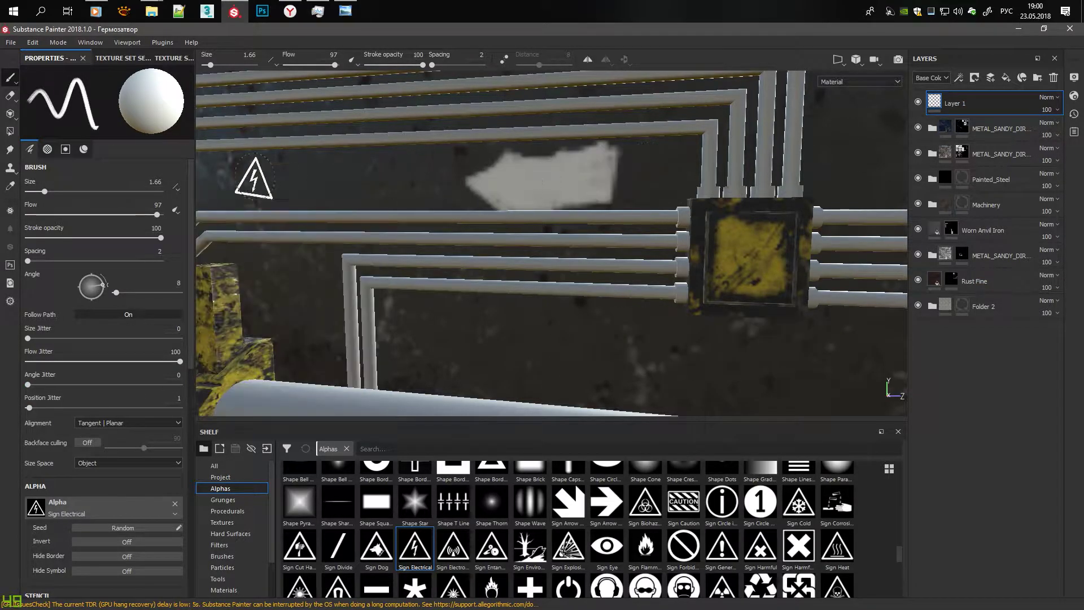
Step: Browse other alphas such as Arrow Circle before reselecting Sign Electrical
key(Down)
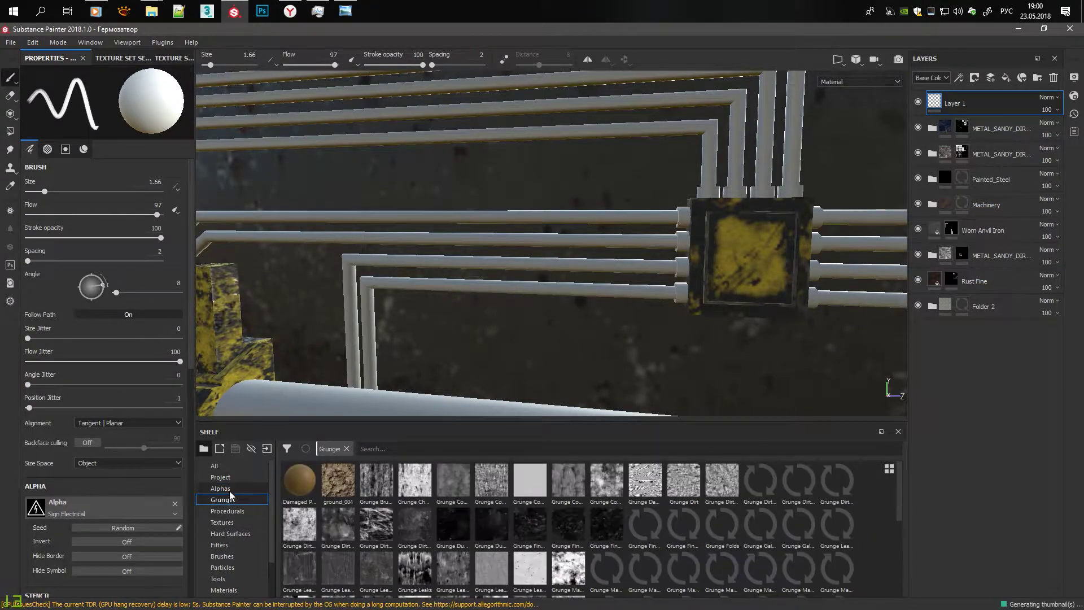
key(Down)
key(Down)
key(Down)
key(Down)
key(Down)
click(220, 488)
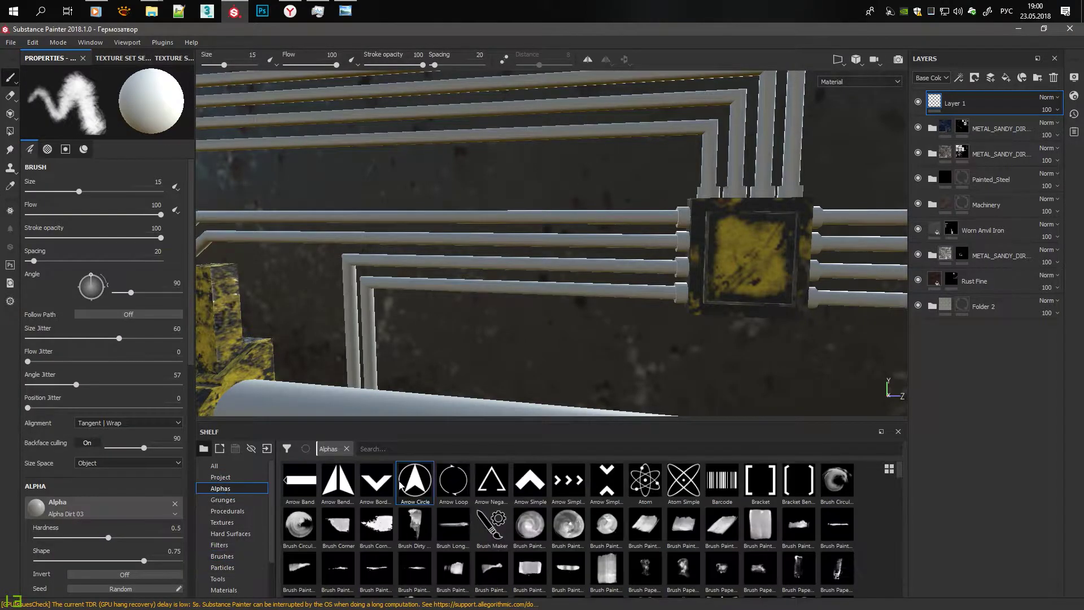
click(453, 480)
scroll(429, 546, down, 3)
scroll(429, 547, down, 3)
scroll(429, 546, down, 5)
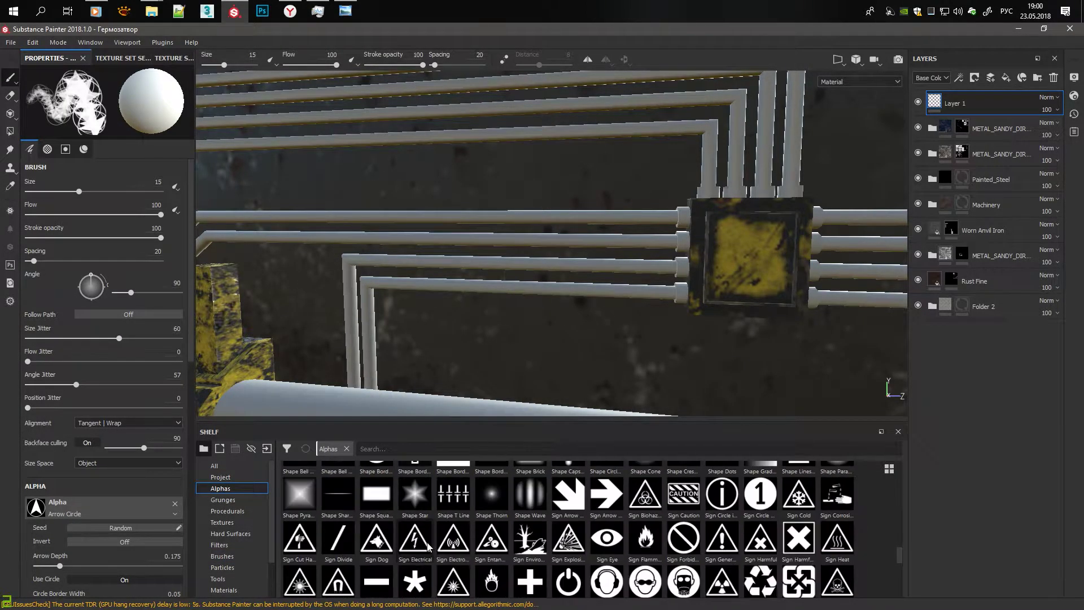
click(429, 542)
Step: Lower the brush flow to 52 and widen the stamp spacing, then frame the panel
click(96, 214)
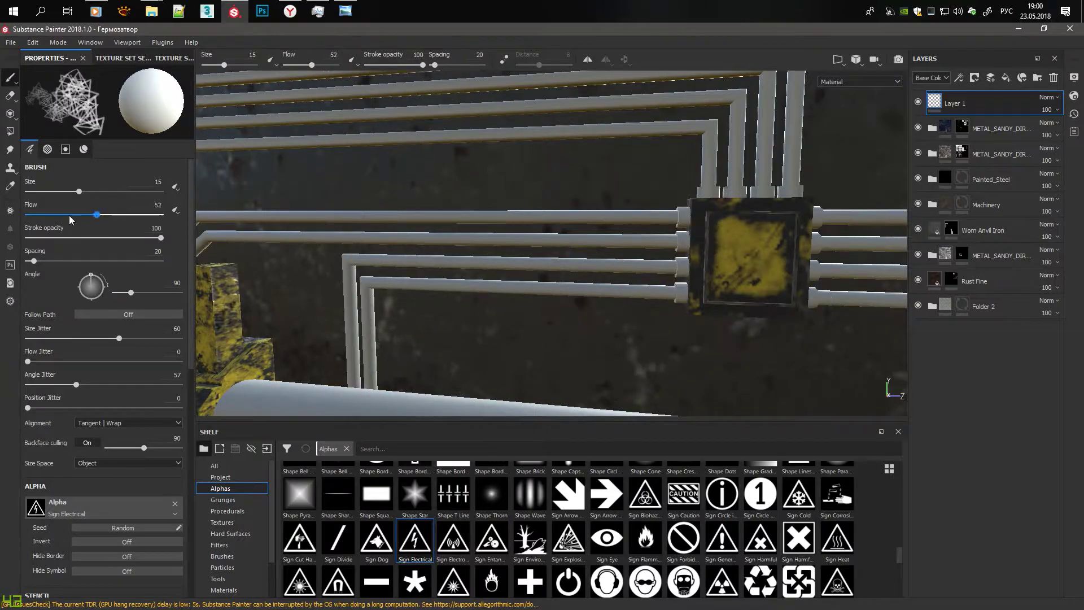
drag(112, 263, 137, 261)
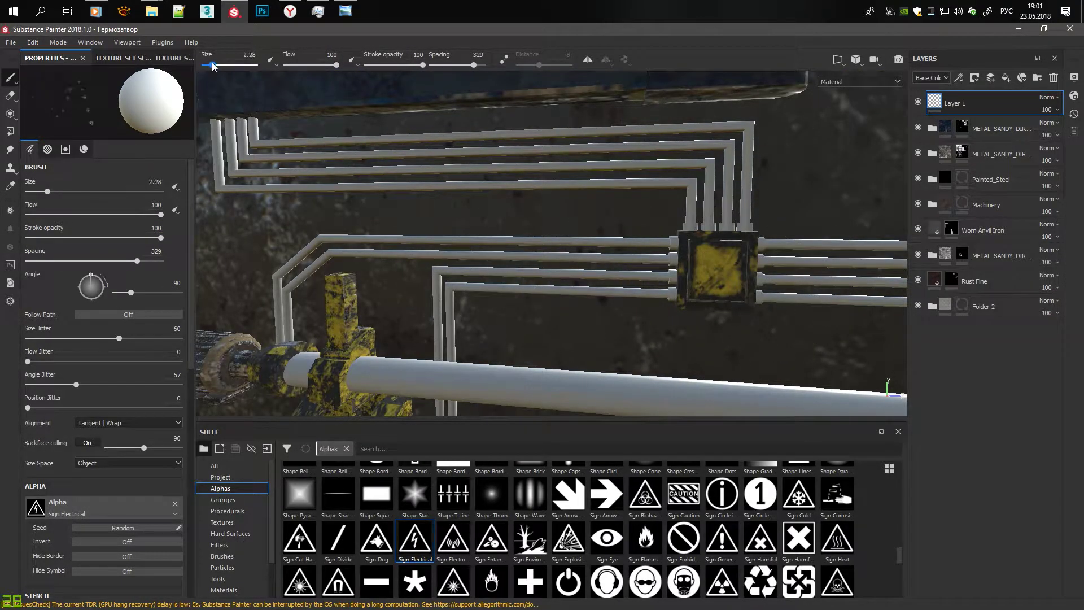
alt+drag(786, 206, 599, 367)
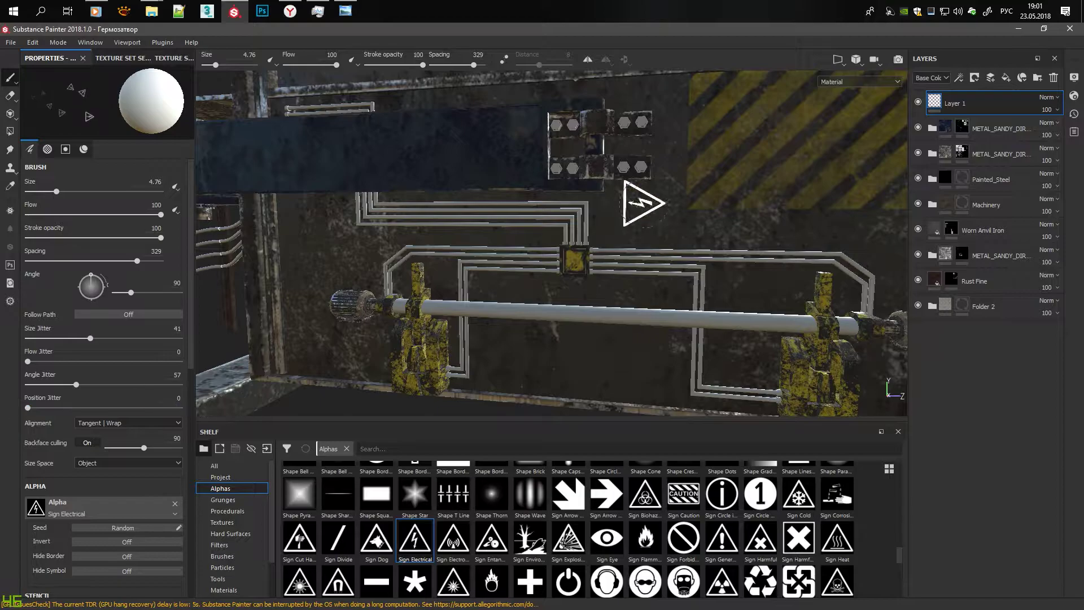
scroll(110, 390, down, 3)
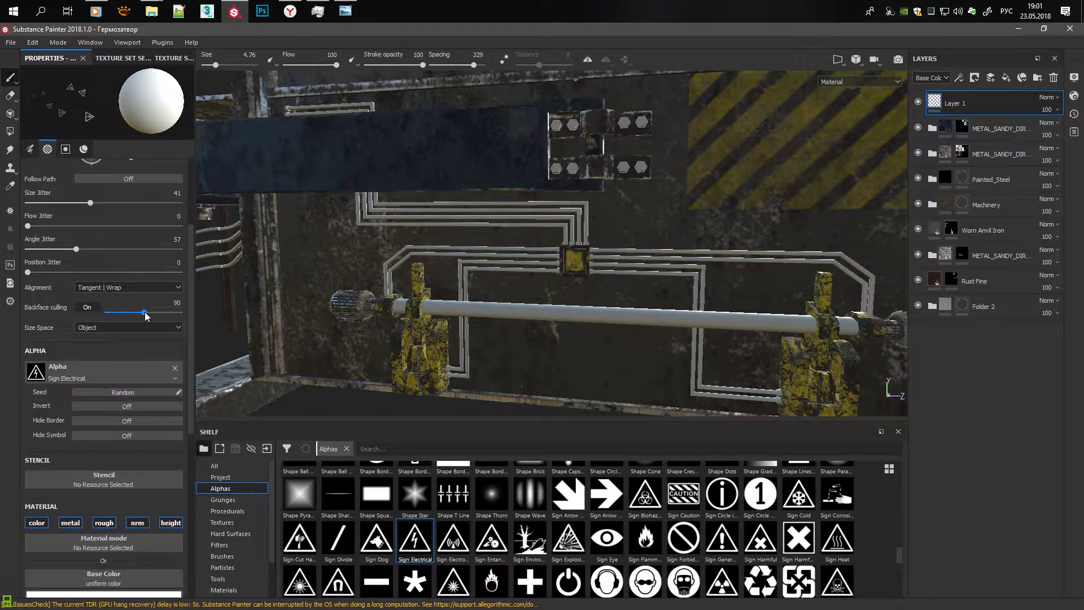
scroll(44, 274, up, 3)
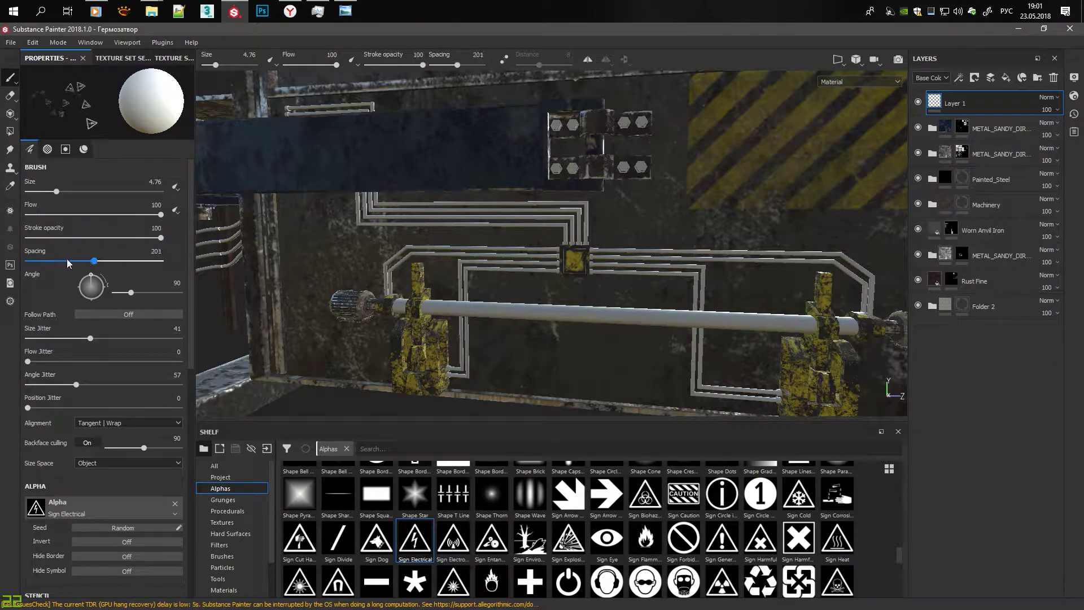
alt+drag(519, 361, 611, 314)
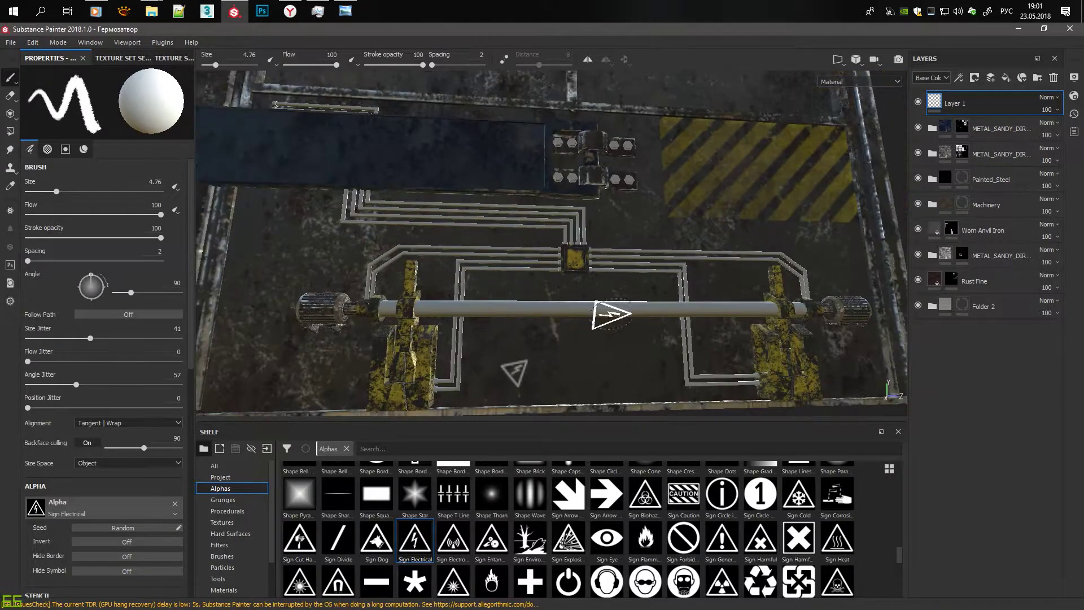
scroll(581, 260, up, 5)
scroll(96, 397, down, 7)
Step: Inspect the electrical sign on the yellow junction box, trying and undoing a Sign Arrow Diagonal stamp
click(96, 394)
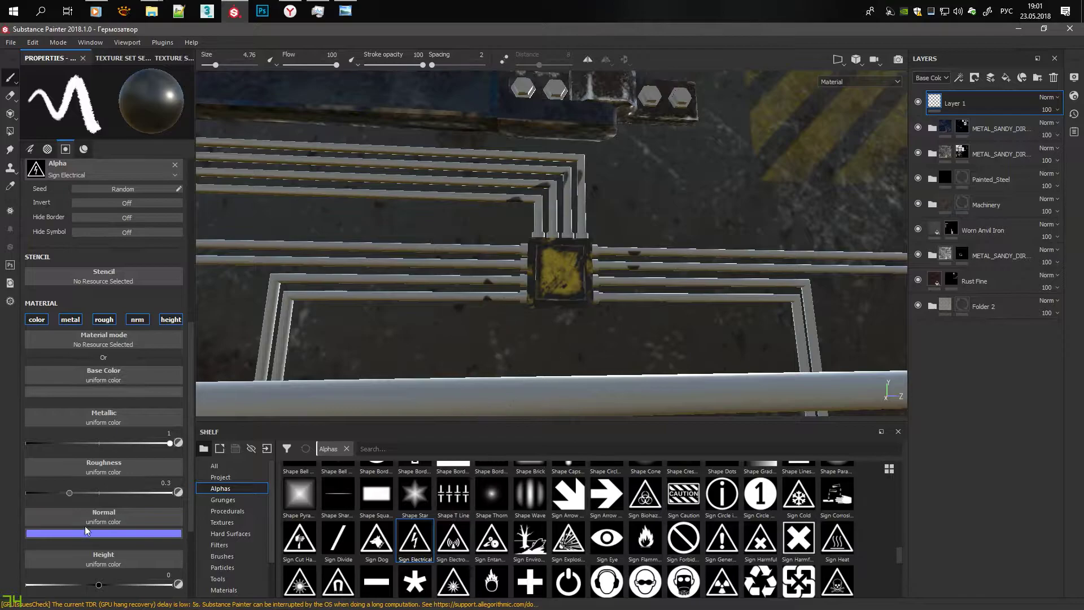
alt+drag(772, 242, 566, 301)
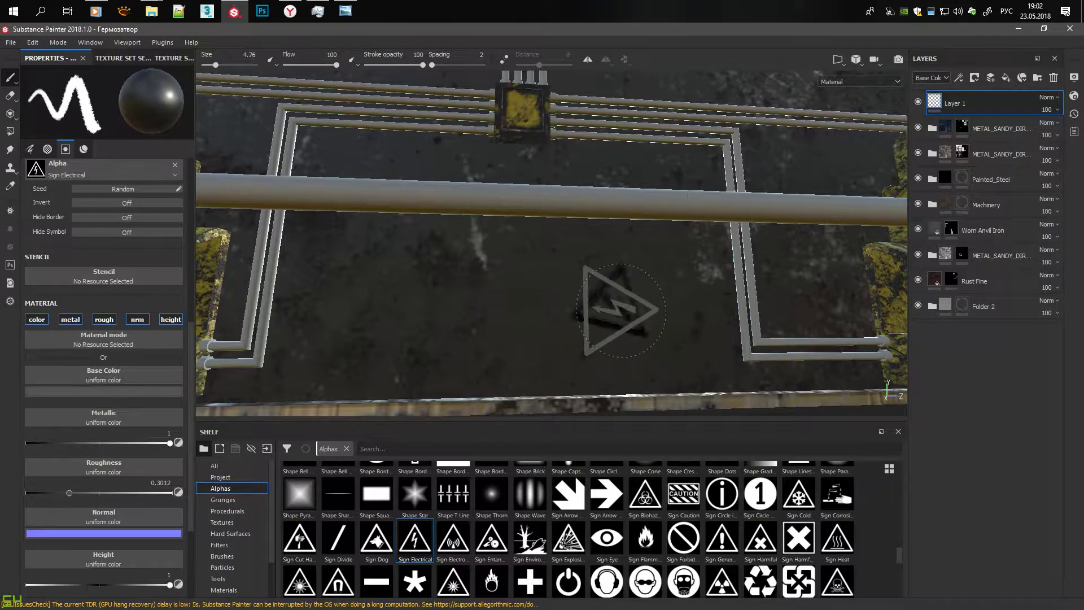
mouse_move(620, 310)
alt+mouse_down()
mouse_move(530, 134)
mouse_move(463, 147)
alt+mouse_up()
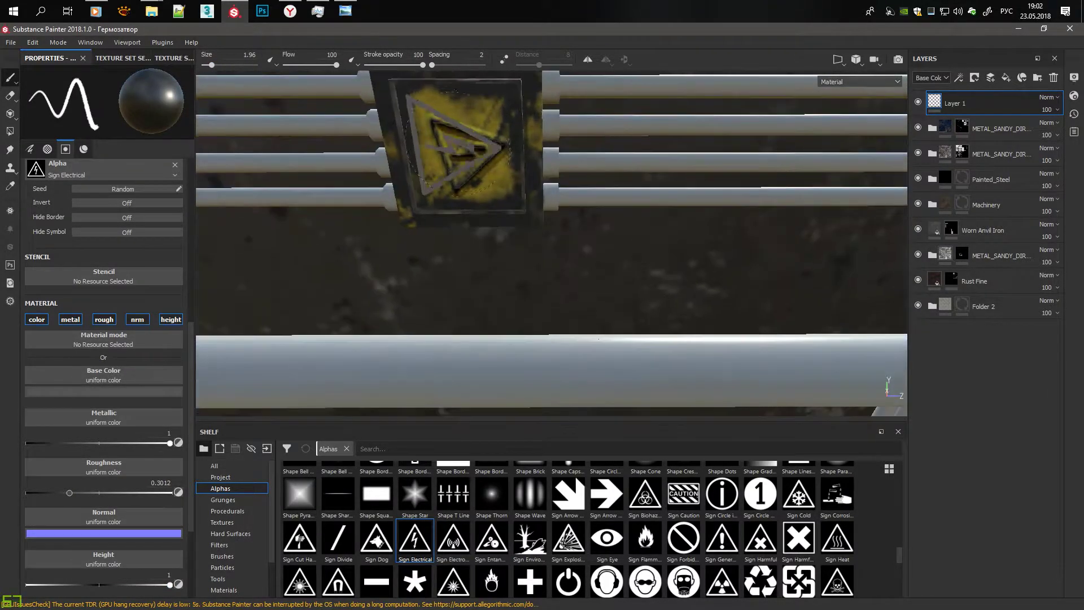
alt+drag(483, 181, 415, 67)
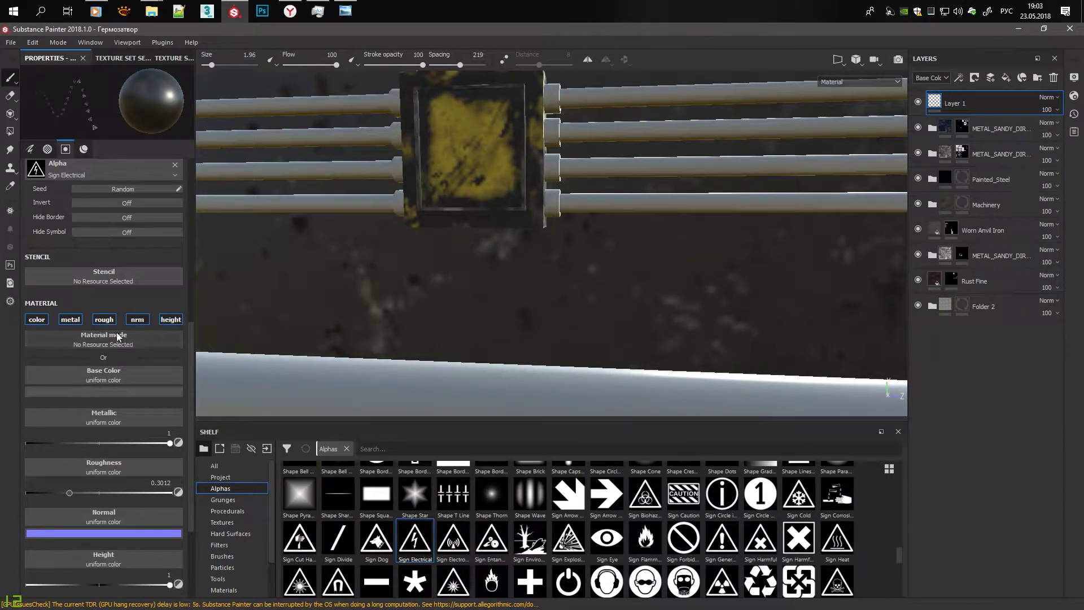
scroll(119, 307, up, 5)
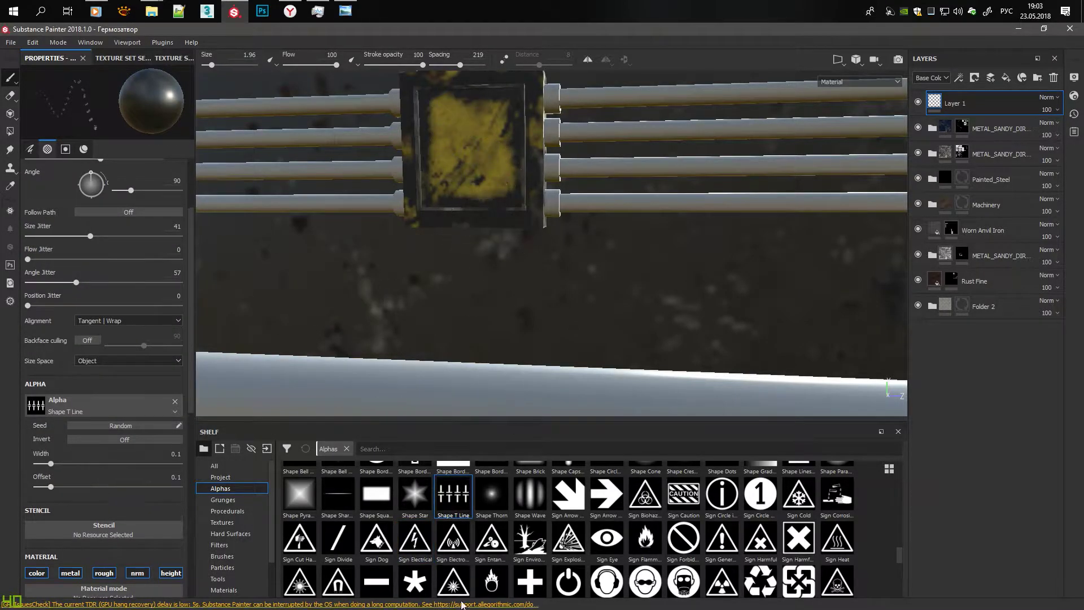
click(568, 493)
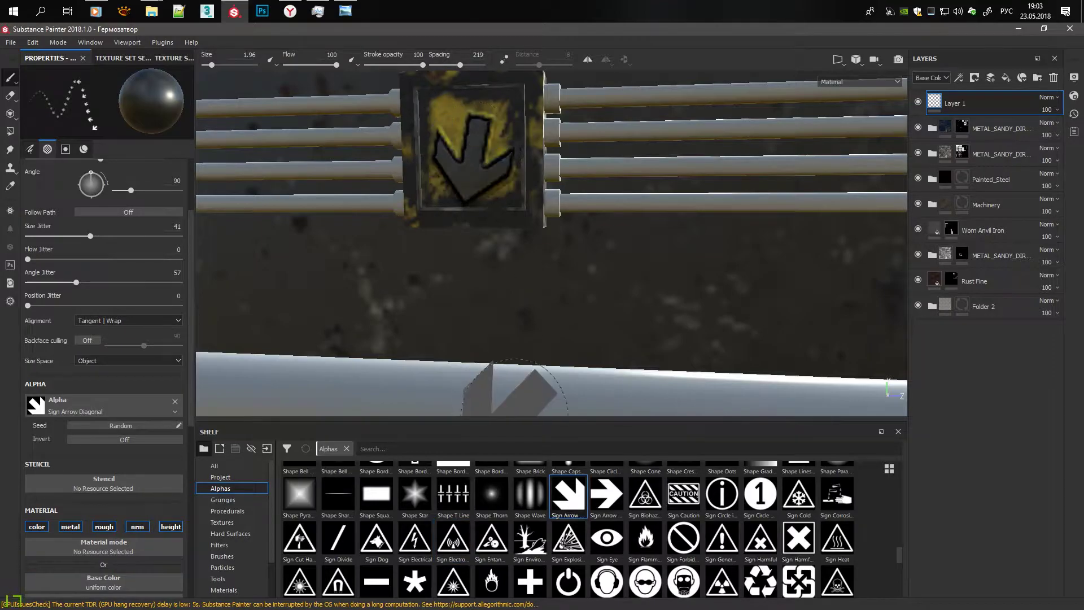
key(ctrl+z)
key(ctrl+z)
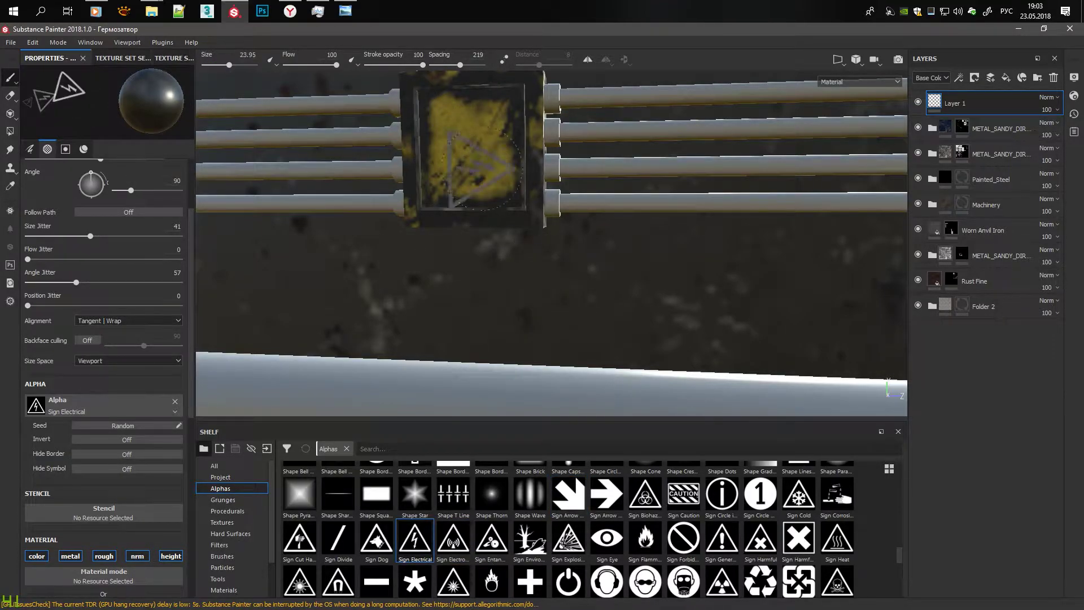
Step: Orbit around the pipes and sign box, then make Shape Wave the brush alpha
scroll(491, 146, down, 5)
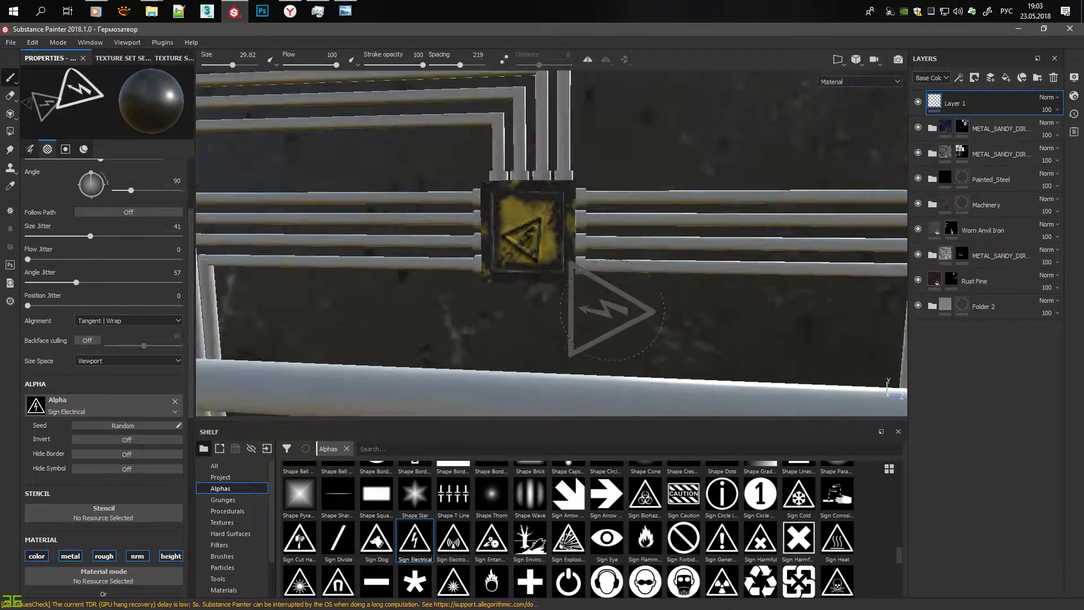
alt+drag(581, 315, 558, 180)
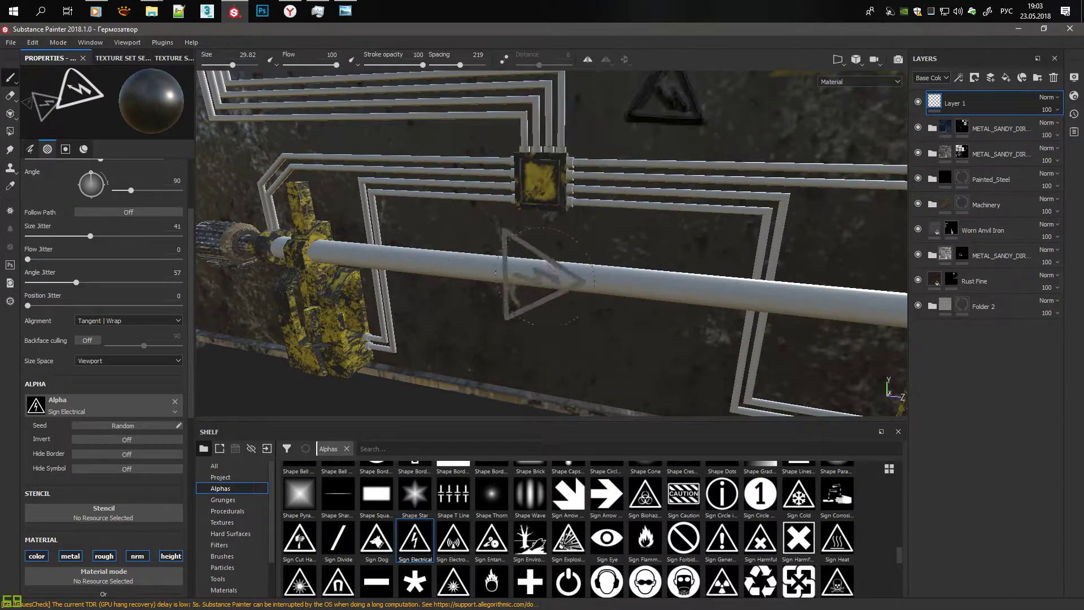
alt+drag(545, 277, 583, 278)
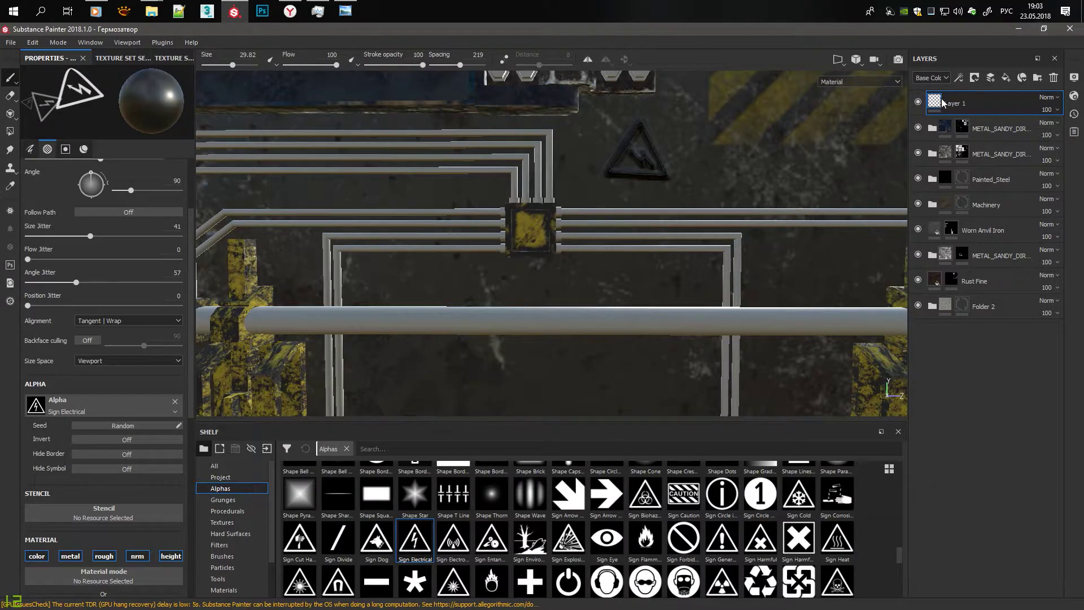
scroll(543, 251, up, 5)
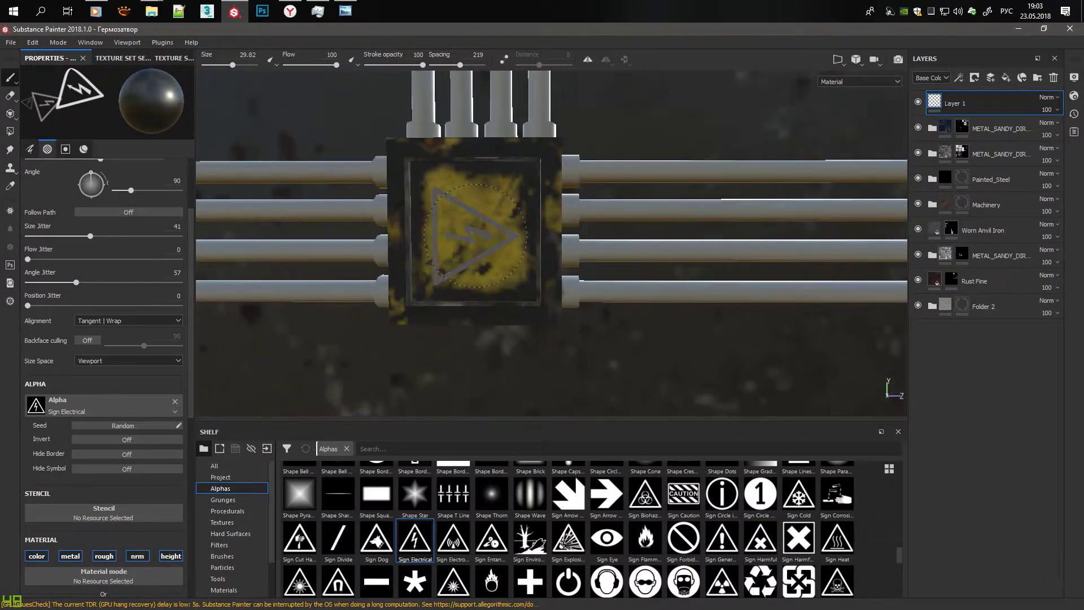
scroll(666, 226, down, 5)
alt+drag(666, 226, 531, 395)
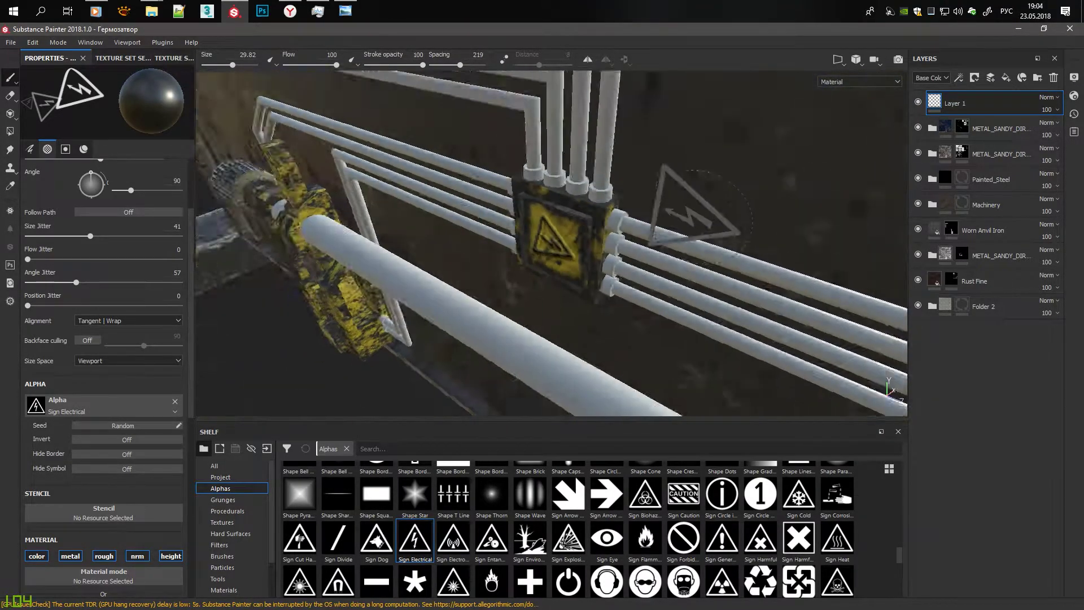
click(523, 499)
alt+drag(508, 339, 429, 361)
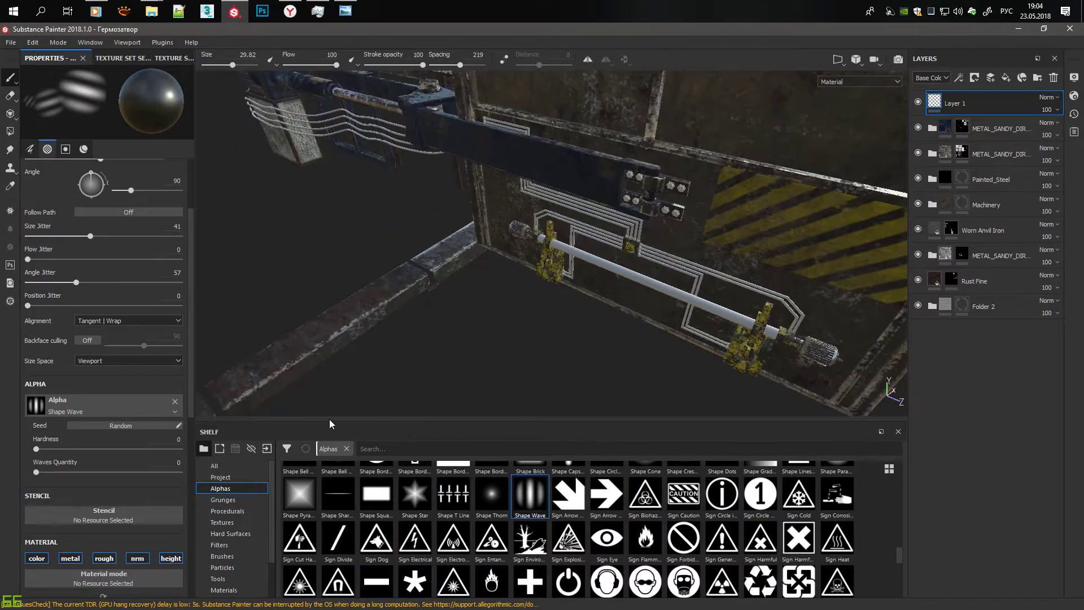
Step: Show all shelf resources and toggle visibility of the lower METAL_SANDY_DIR and Machinery layers
click(214, 465)
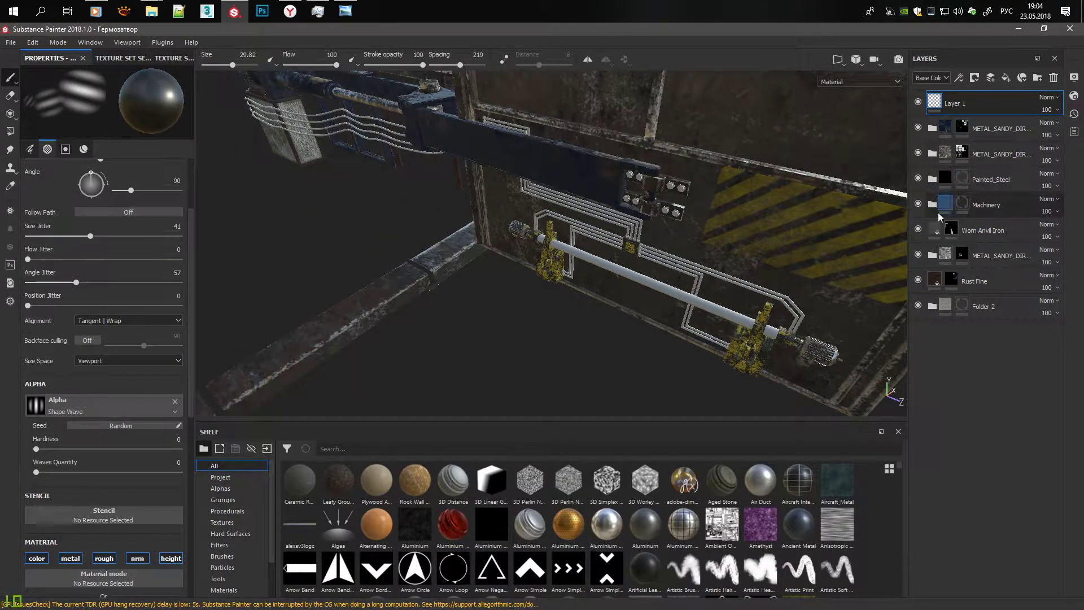
click(918, 255)
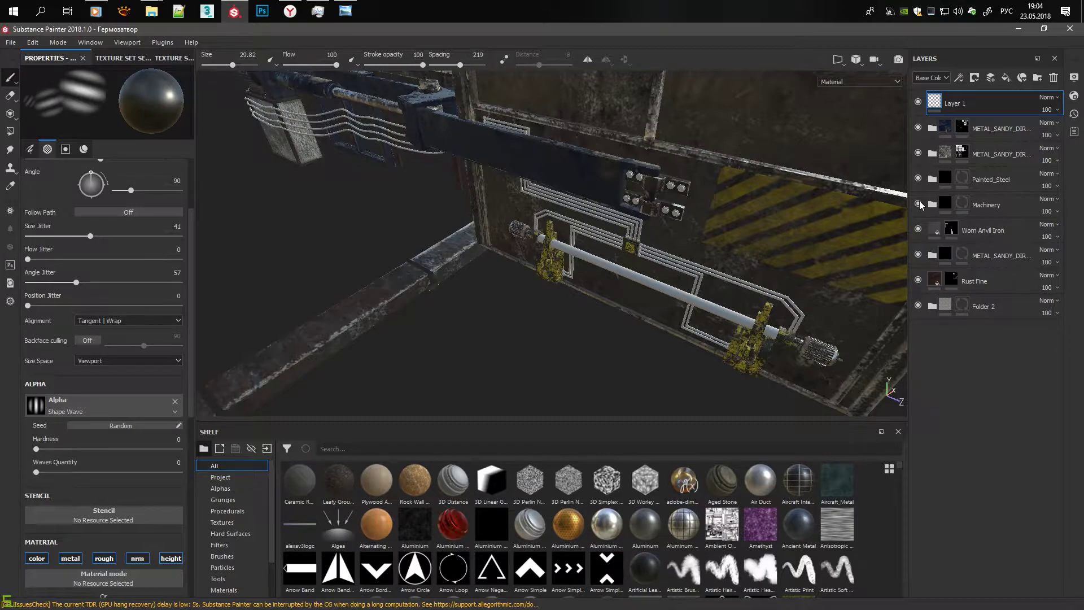
click(918, 203)
Step: Add the long horizontal pipe to the Painted_Steel mask by polygon fill
click(959, 179)
key(4)
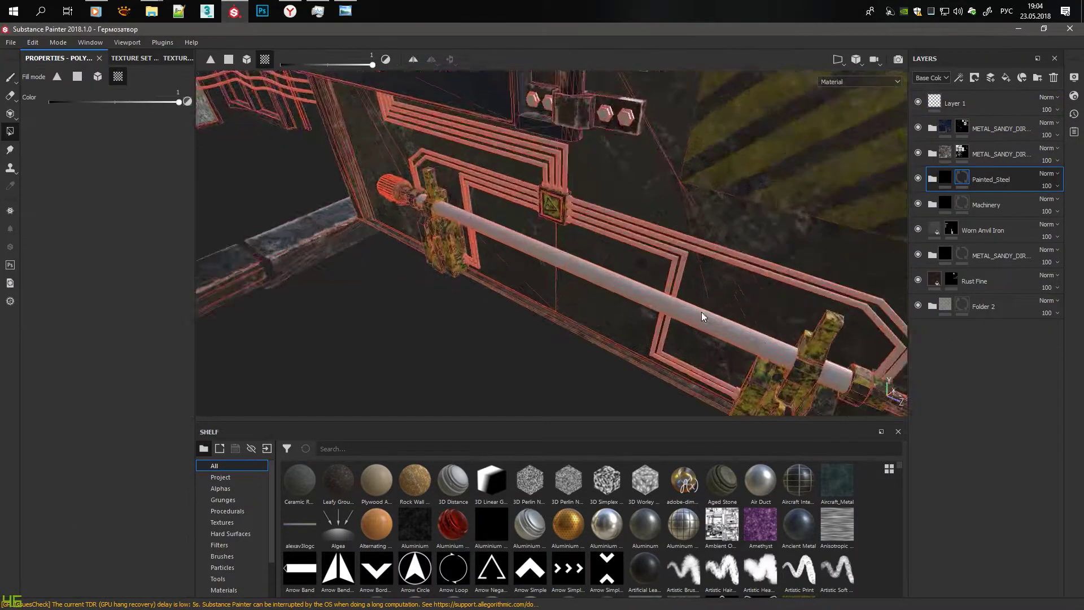
scroll(683, 320, up, 5)
click(689, 293)
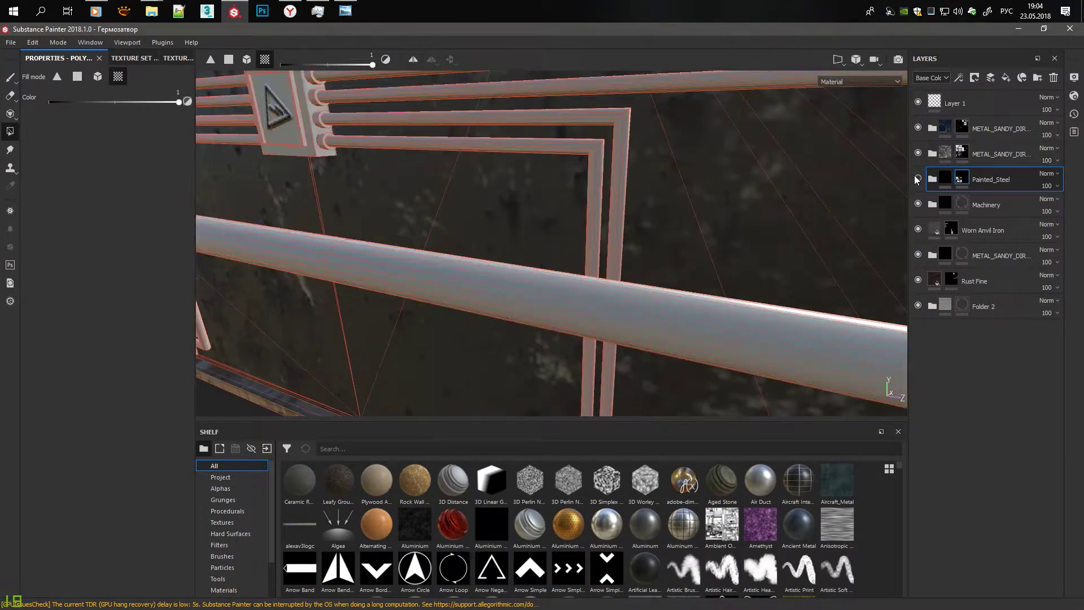
scroll(688, 292, down, 5)
Step: Orbit around the rails, brackets, frame bolt and hinge hub to inspect them
mouse_move(861, 284)
alt+mouse_down()
mouse_move(265, 174)
mouse_move(622, 256)
mouse_move(556, 170)
mouse_move(564, 177)
alt+mouse_up()
scroll(623, 255, up, 5)
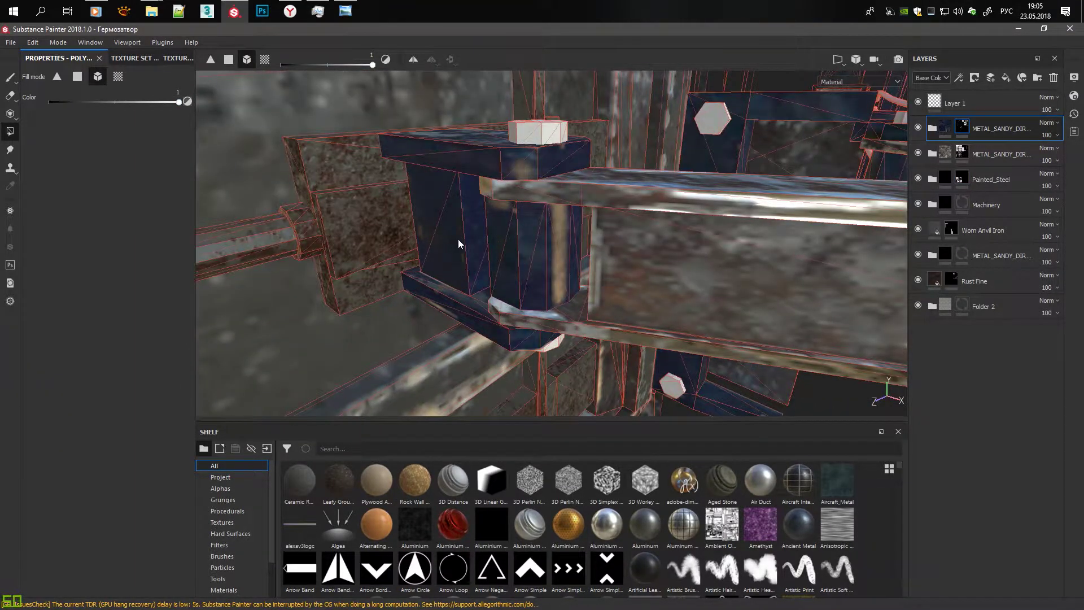
alt+drag(458, 244, 523, 253)
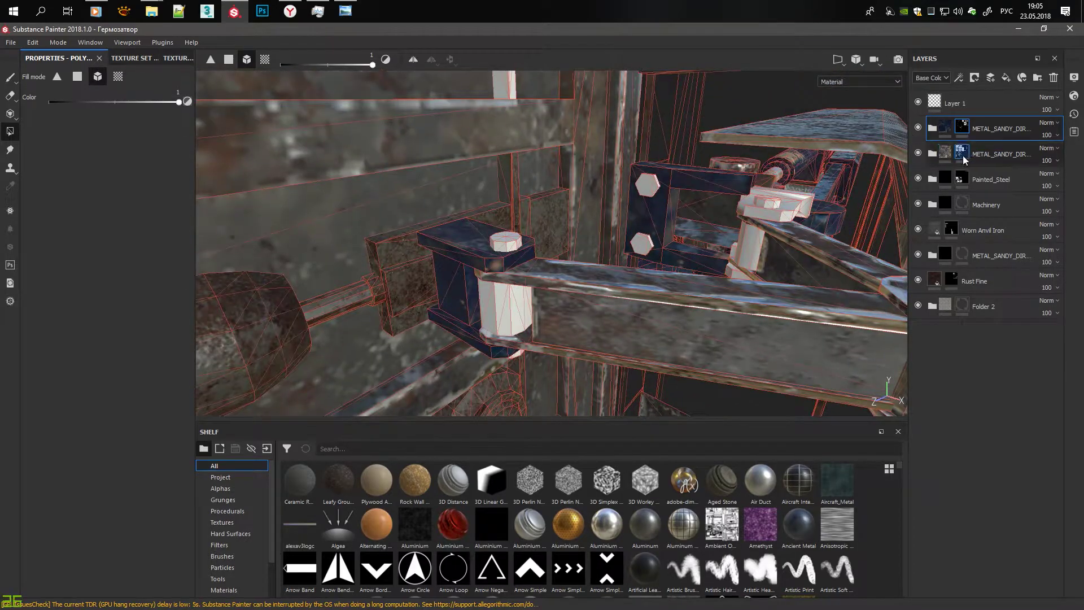
mouse_move(606, 320)
alt+mouse_down()
mouse_move(581, 285)
mouse_move(979, 133)
alt+mouse_up()
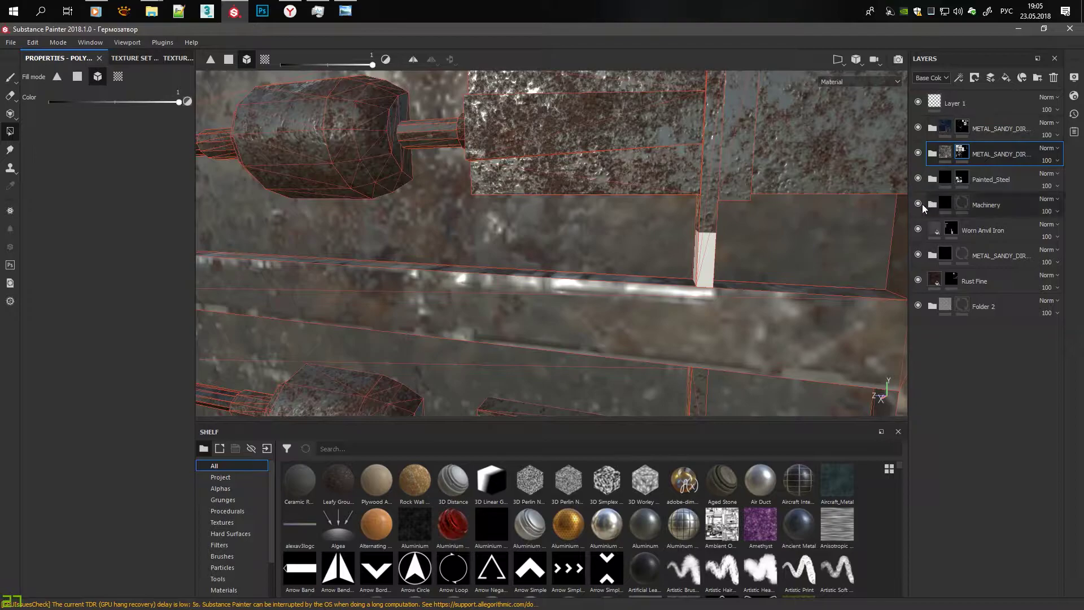
mouse_move(721, 258)
alt+mouse_down()
mouse_move(727, 138)
mouse_move(951, 277)
alt+mouse_up()
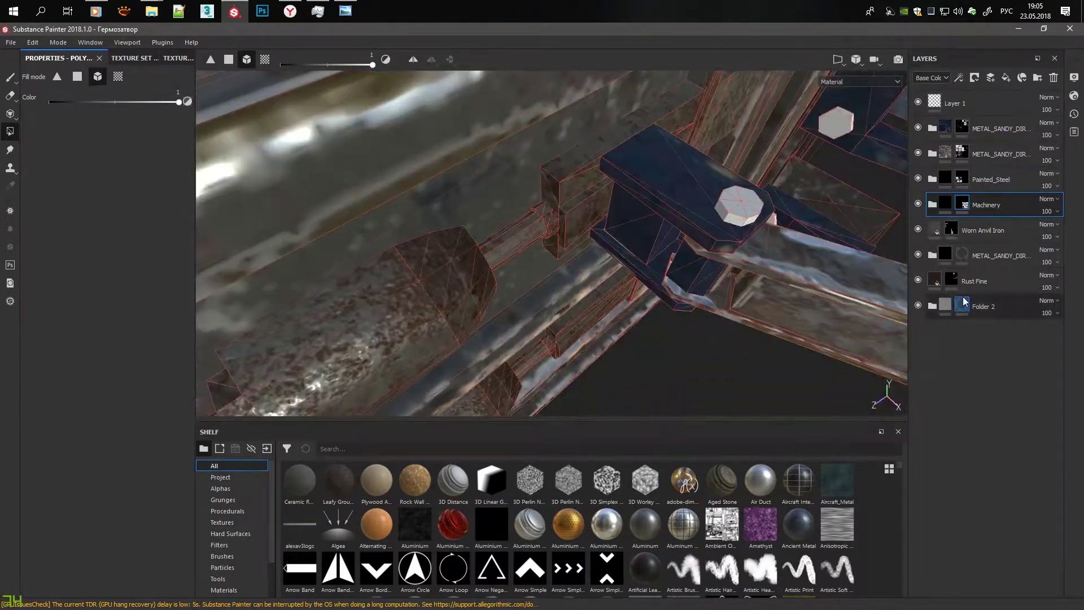
alt+drag(749, 195, 794, 195)
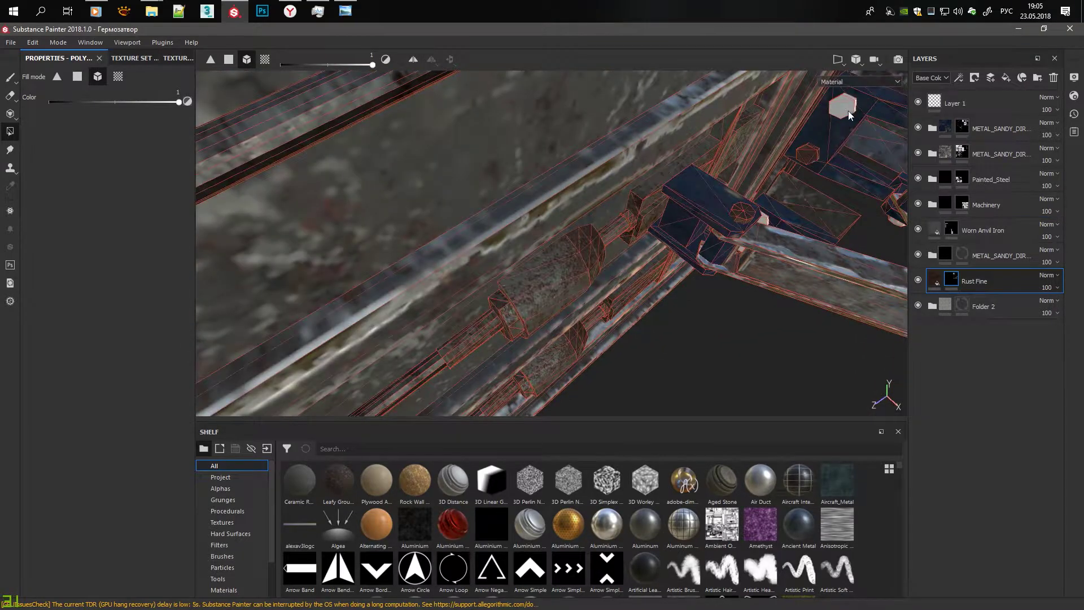
mouse_move(849, 114)
alt+mouse_down()
mouse_move(587, 136)
mouse_move(581, 192)
alt+mouse_up()
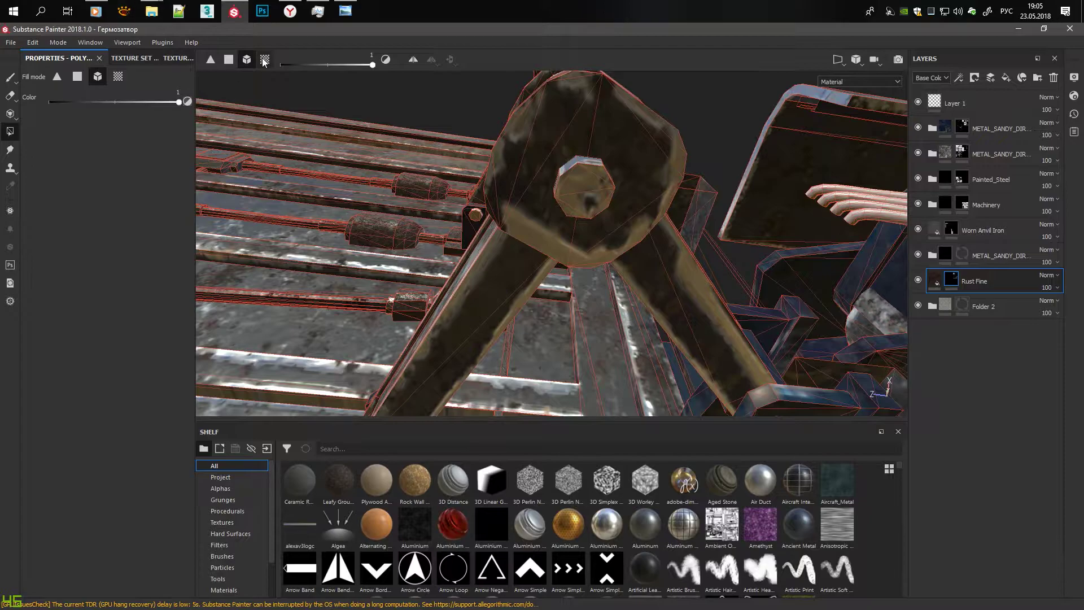
alt+drag(263, 61, 539, 227)
alt+drag(576, 183, 730, 220)
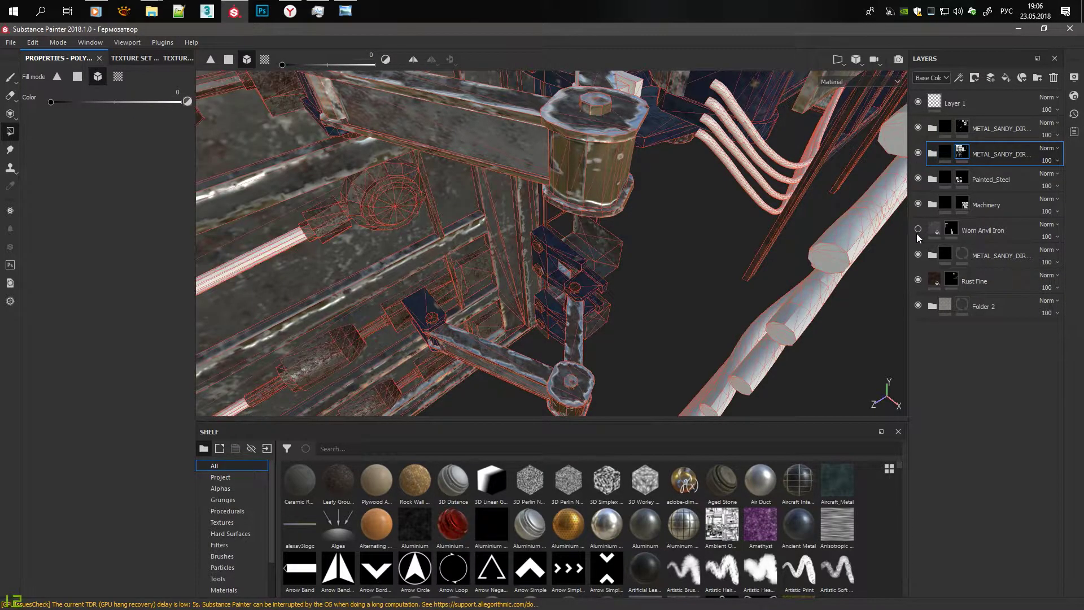
mouse_move(601, 110)
alt+mouse_down()
mouse_move(587, 117)
mouse_move(589, 137)
alt+mouse_up()
Step: Check the Rust Fine and upper METAL_SANDY_DIR layers on the hinge bracket and frame
click(953, 282)
alt+drag(593, 92, 631, 148)
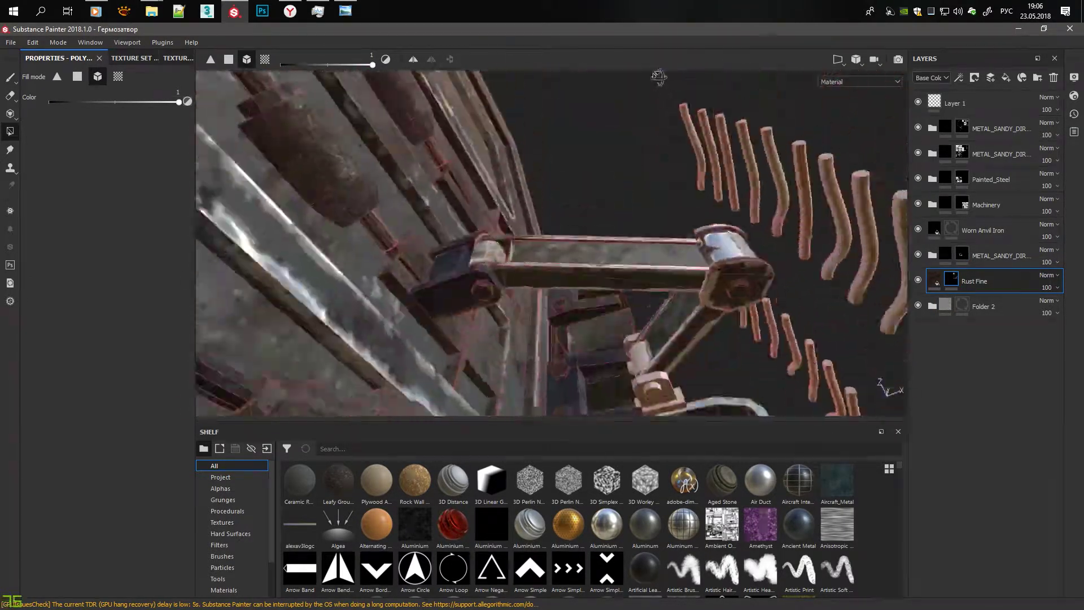
alt+drag(631, 149, 643, 163)
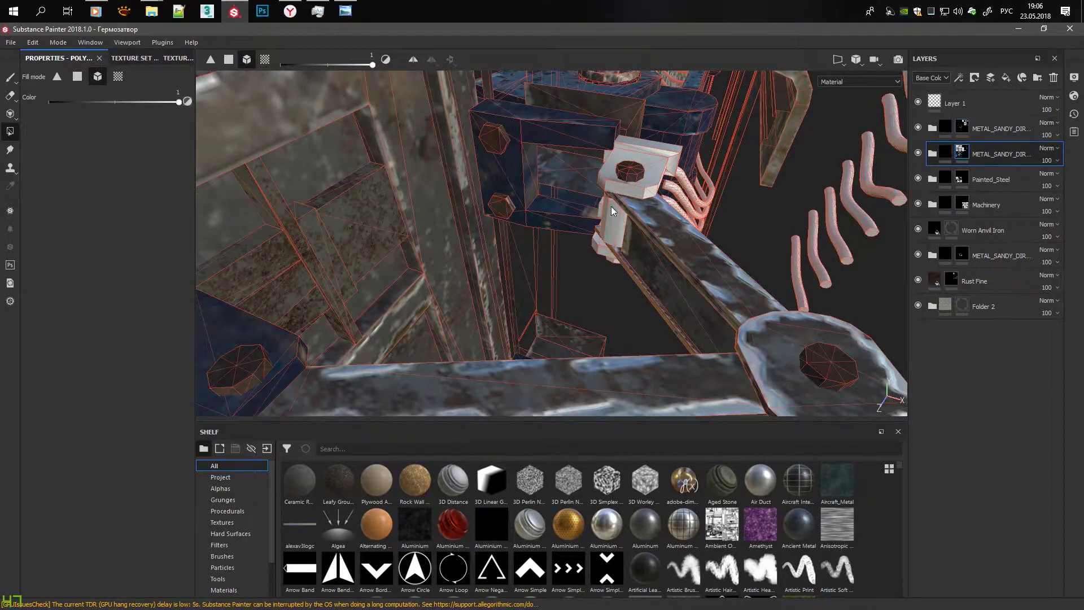
click(965, 128)
mouse_move(564, 226)
alt+mouse_down()
mouse_move(630, 168)
mouse_move(635, 386)
mouse_move(658, 201)
mouse_move(513, 169)
mouse_move(712, 312)
alt+mouse_up()
click(974, 280)
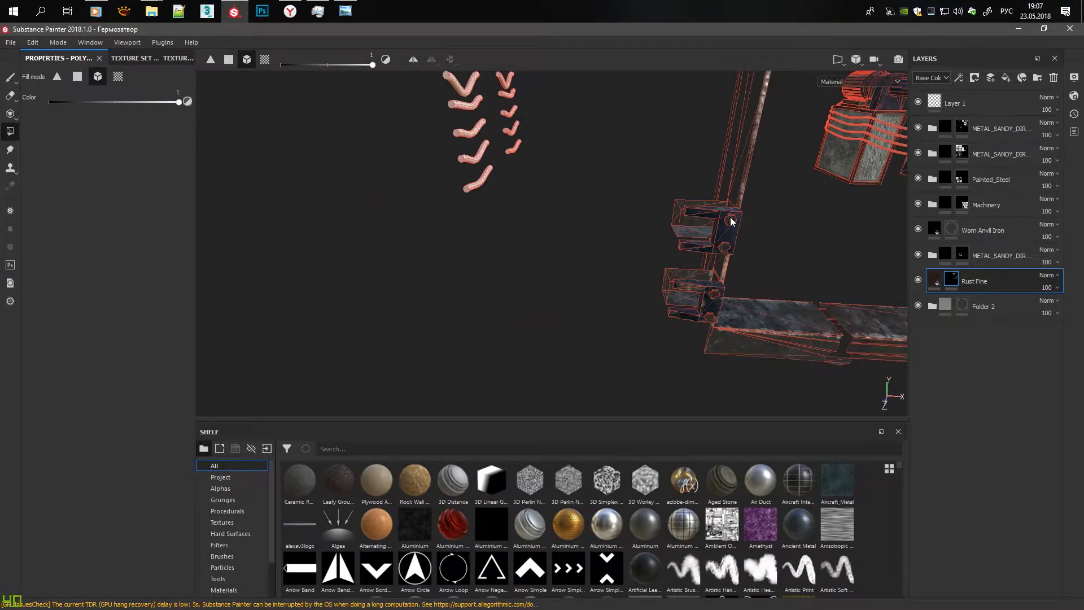
alt+drag(620, 236, 575, 284)
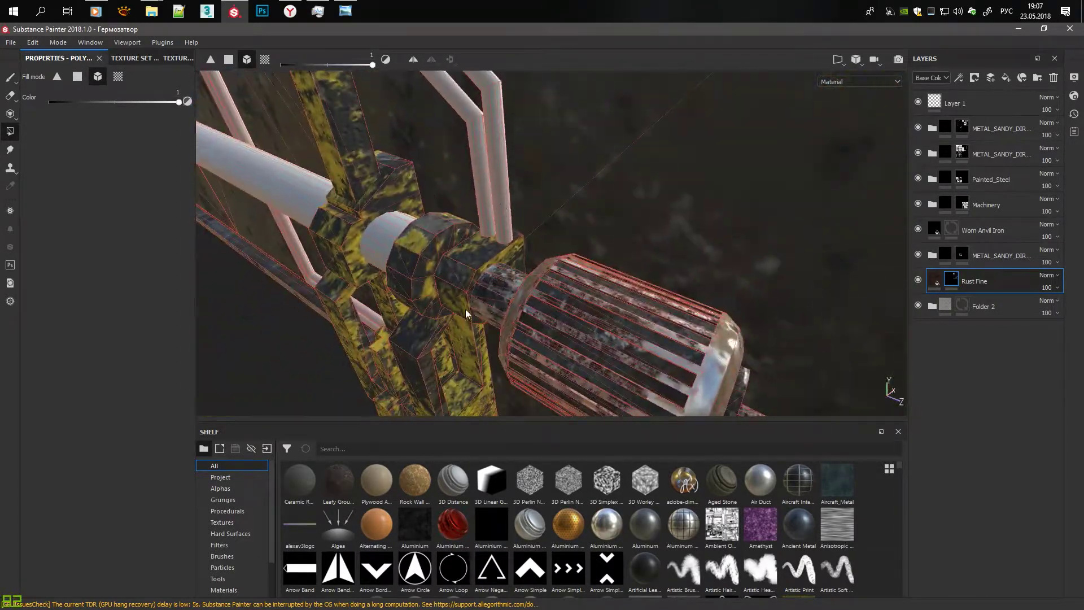
mouse_move(466, 314)
alt+mouse_down()
mouse_move(525, 285)
mouse_move(339, 197)
mouse_move(456, 239)
mouse_move(552, 304)
alt+mouse_up()
Step: Select the Rust Fine fill and set the Polygon Fill tool for its mask
click(934, 278)
key(4)
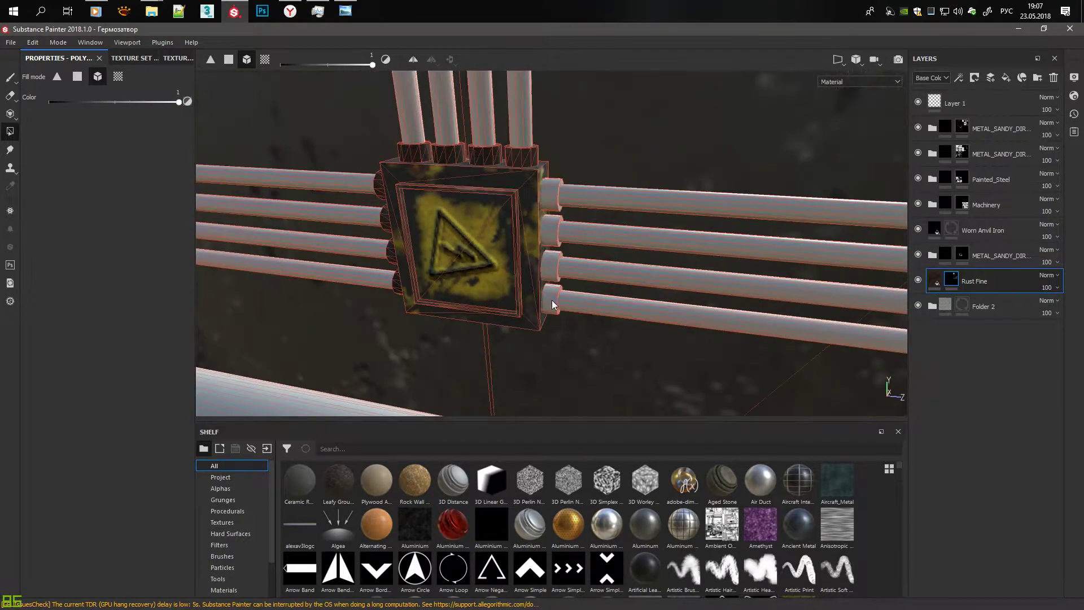
mouse_move(552, 209)
alt+mouse_down()
mouse_move(522, 276)
mouse_move(515, 345)
mouse_move(537, 211)
mouse_move(506, 186)
mouse_move(662, 175)
mouse_move(511, 230)
mouse_move(634, 283)
mouse_move(510, 290)
mouse_move(605, 246)
mouse_move(576, 270)
mouse_move(692, 242)
mouse_move(686, 293)
mouse_move(561, 269)
mouse_move(497, 316)
alt+mouse_up()
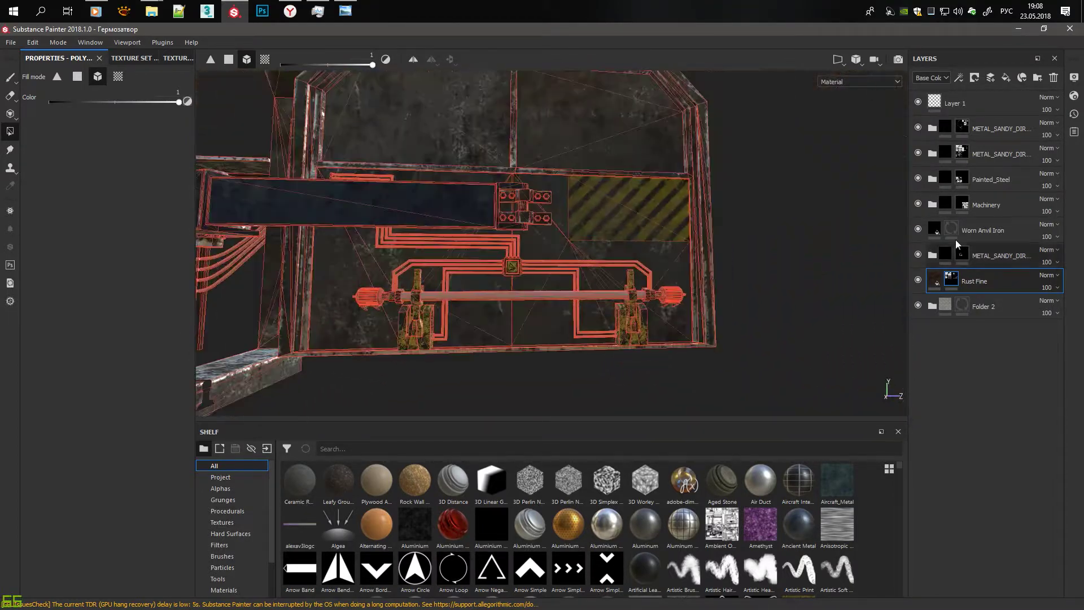
scroll(459, 531, down, 5)
Step: Filter the shelf to Materials and add Artificial Leather as a new fill layer
scroll(221, 536, down, 2)
click(221, 535)
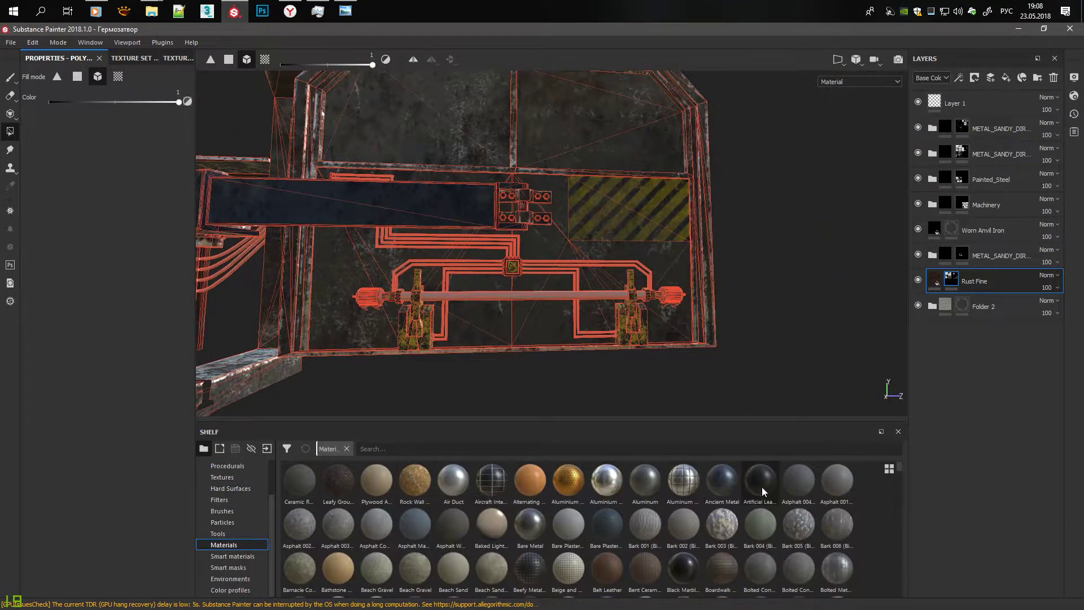
drag(761, 486, 963, 321)
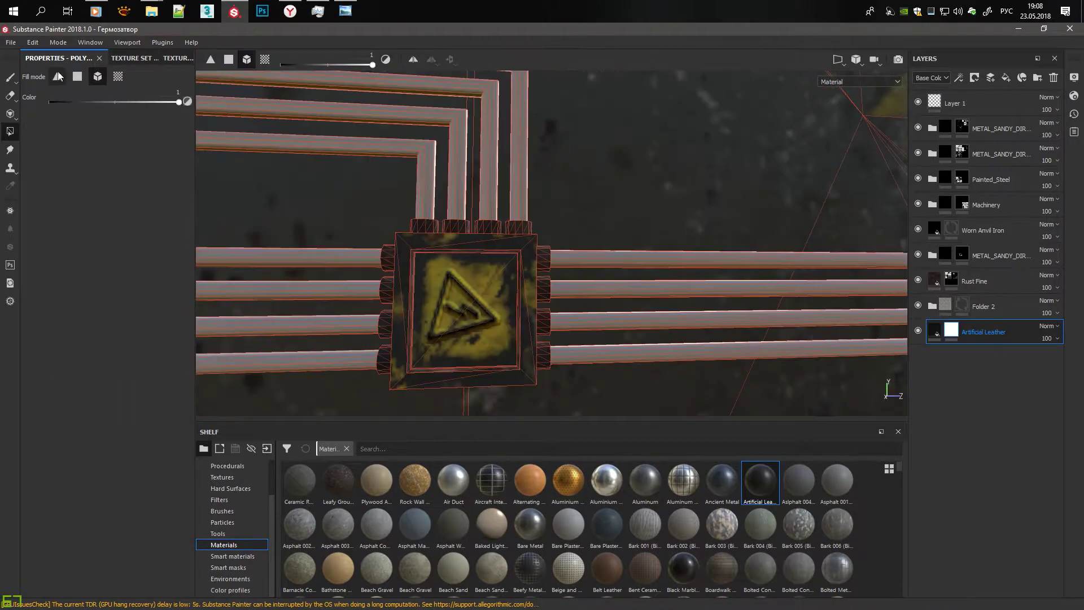
mouse_move(579, 354)
alt+mouse_down()
mouse_move(493, 290)
mouse_move(438, 310)
mouse_move(528, 181)
mouse_move(752, 246)
mouse_move(740, 251)
alt+mouse_up()
Step: Swap the new fill layer's material to Plastic Grainy, then to Rubber
key(4)
scroll(693, 567, down, 10)
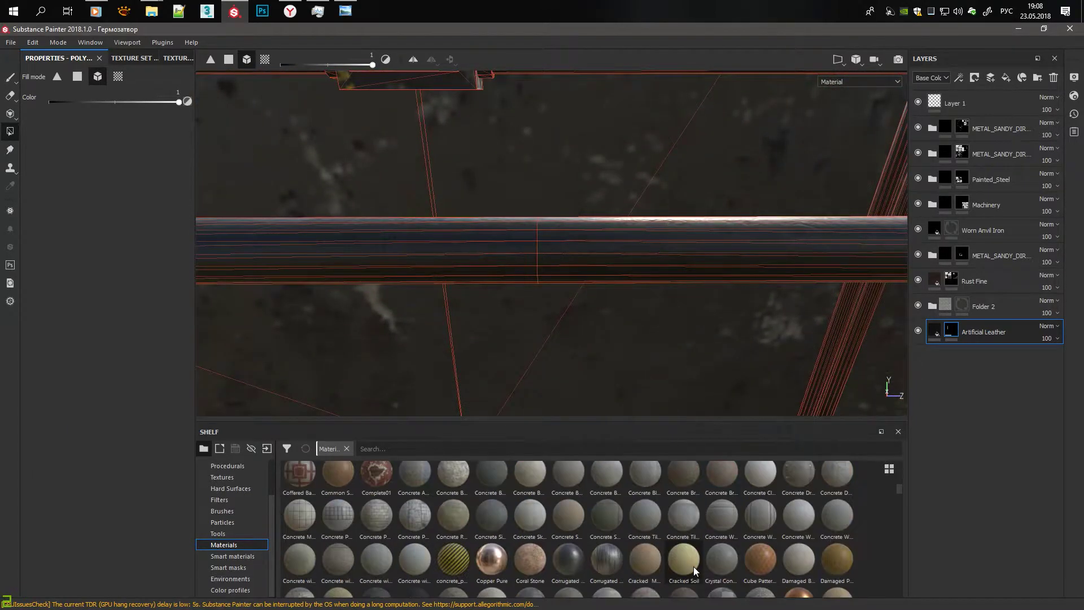
scroll(715, 578, down, 3)
scroll(716, 578, down, 3)
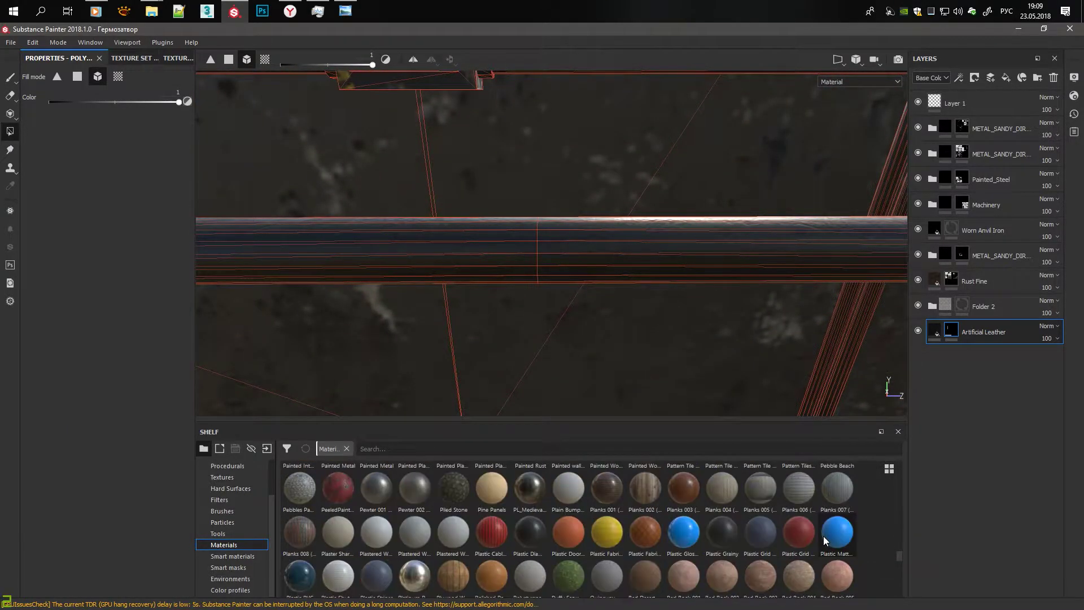
click(719, 534)
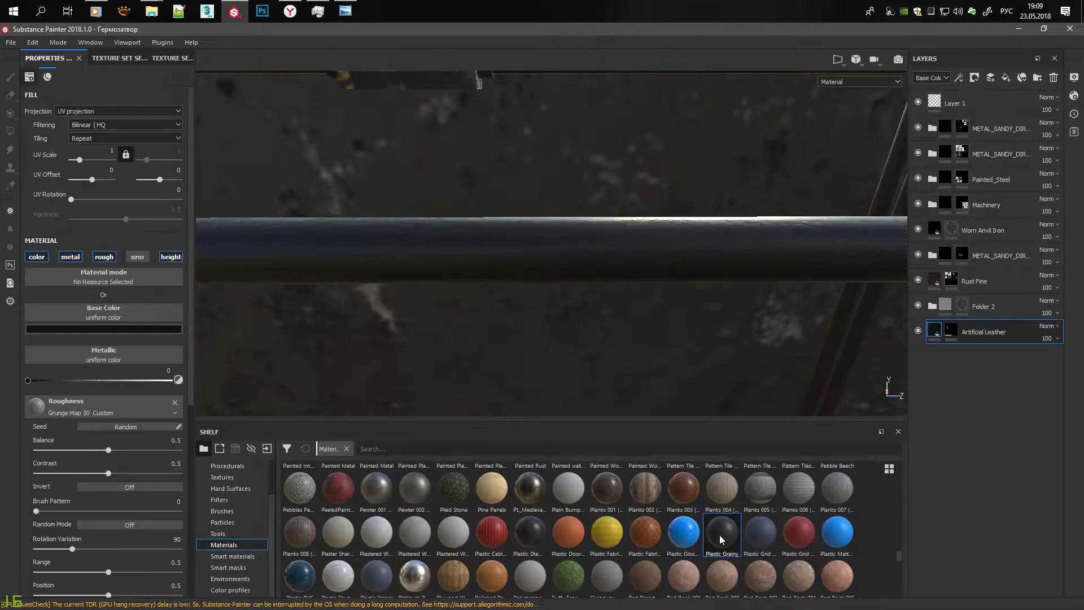
drag(719, 534, 909, 343)
scroll(533, 531, down, 1)
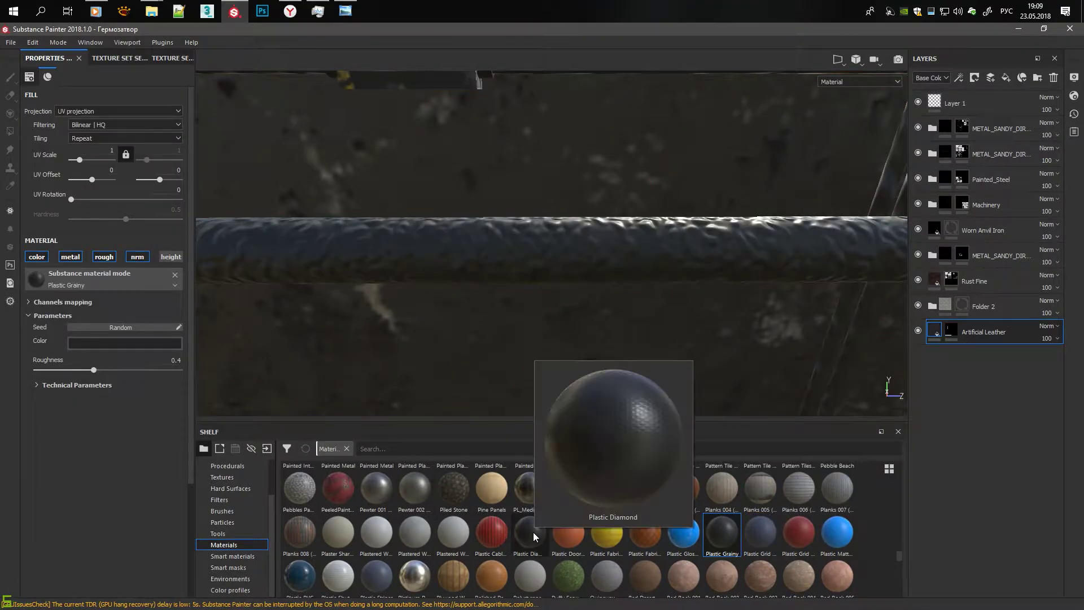
scroll(557, 527, down, 2)
click(763, 527)
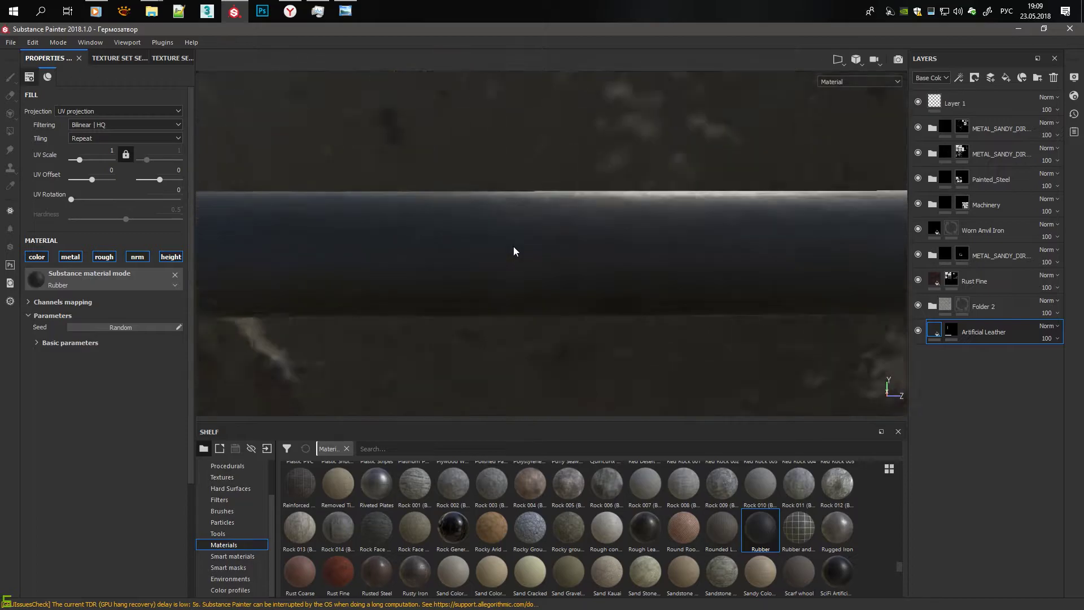
Step: Set the Rubber UV Rotation to 90.47 and ready polygon filling on the layer's mask
scroll(527, 246, down, 3)
scroll(528, 250, up, 3)
scroll(506, 302, down, 3)
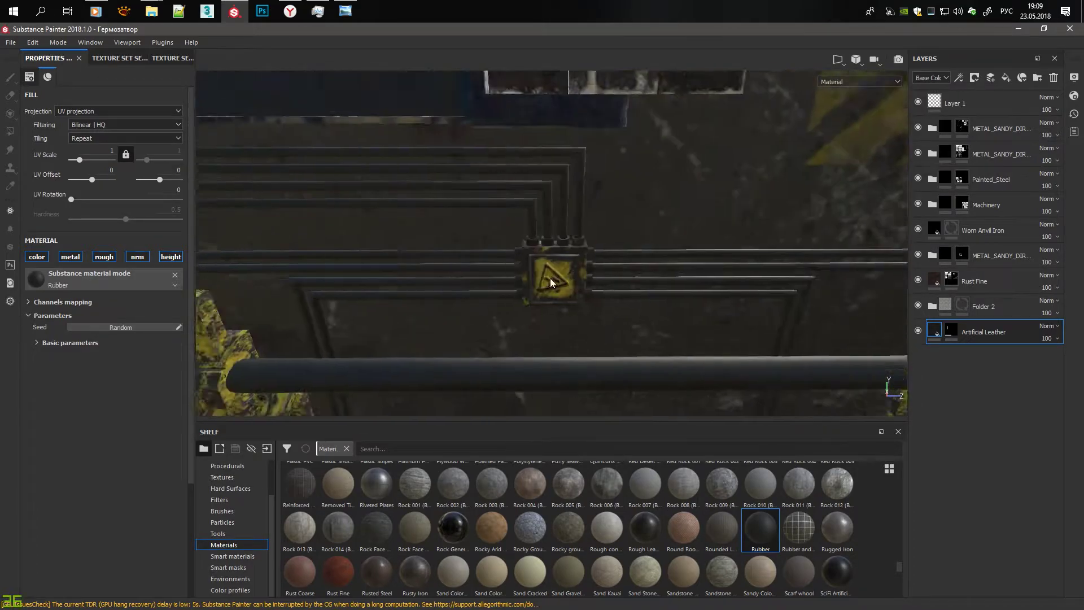
scroll(550, 278, up, 4)
scroll(505, 211, down, 3)
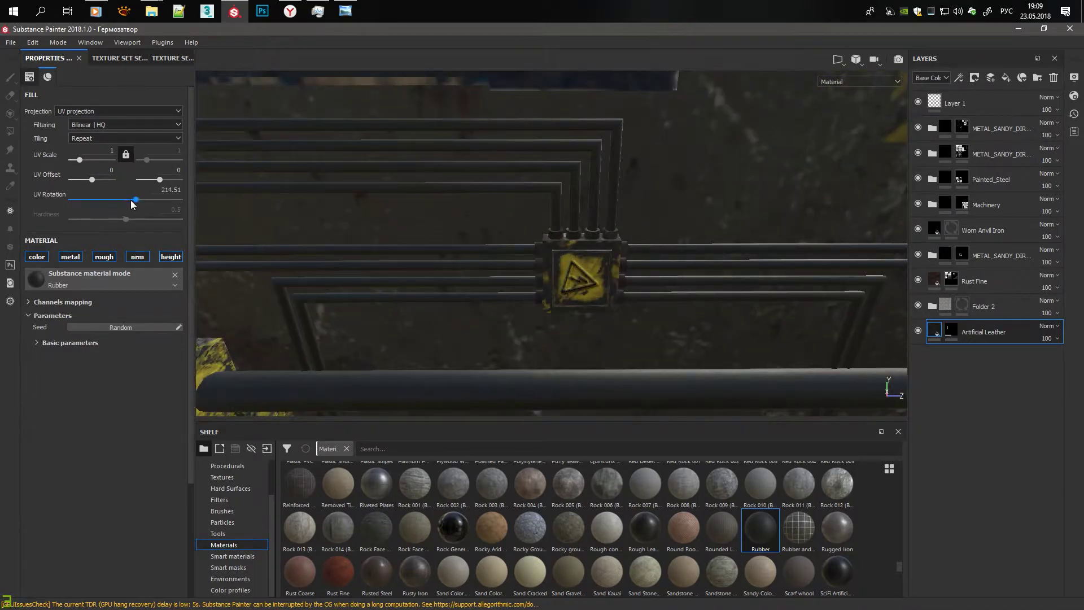
scroll(411, 264, up, 3)
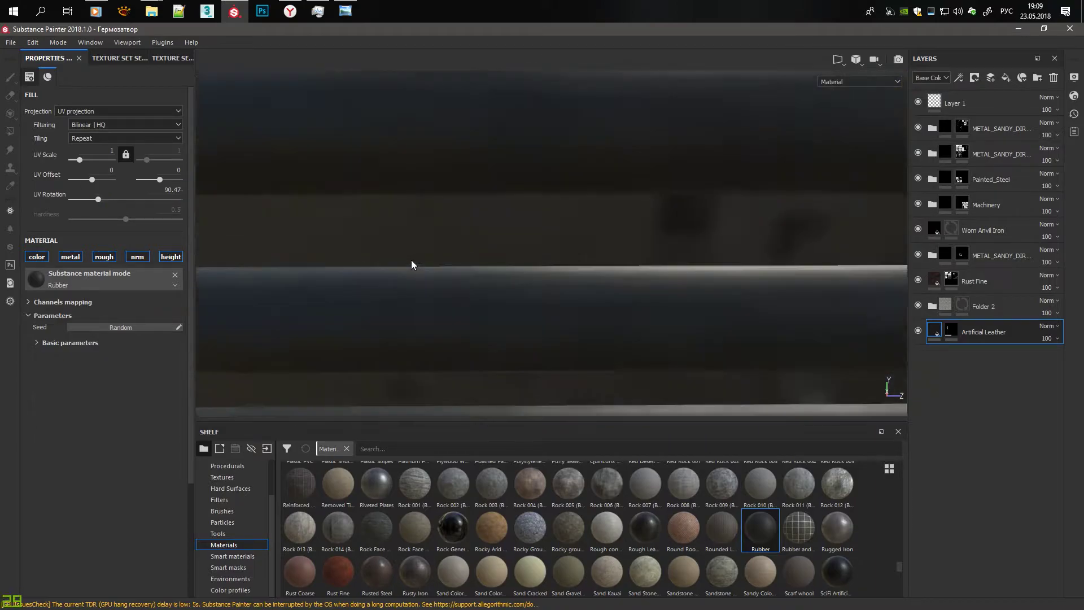
scroll(412, 266, down, 4)
scroll(483, 312, up, 4)
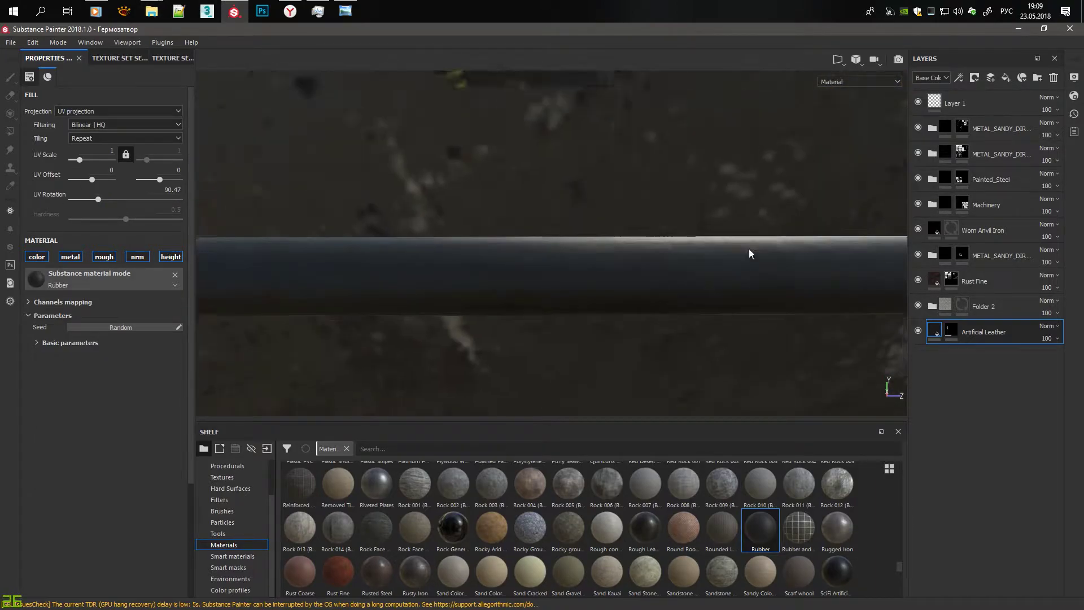
scroll(790, 271, down, 2)
click(946, 334)
key(4)
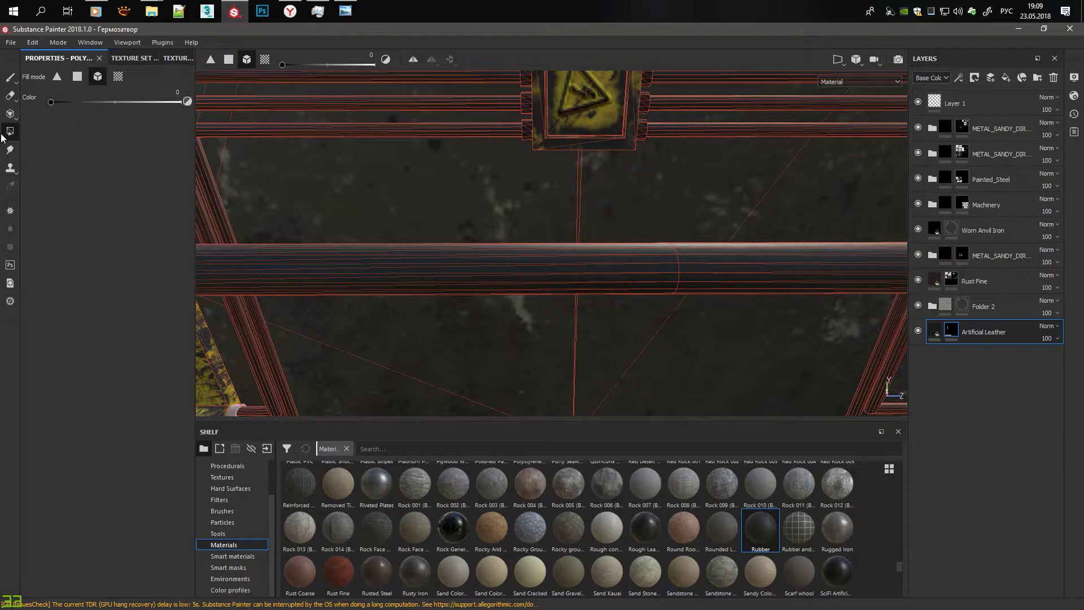
scroll(438, 216, down, 3)
Step: Inspect the cables along the door with the Artificial Leather fill settings shown
click(928, 331)
mouse_move(515, 213)
alt+mouse_down()
mouse_move(332, 243)
mouse_move(434, 244)
alt+mouse_up()
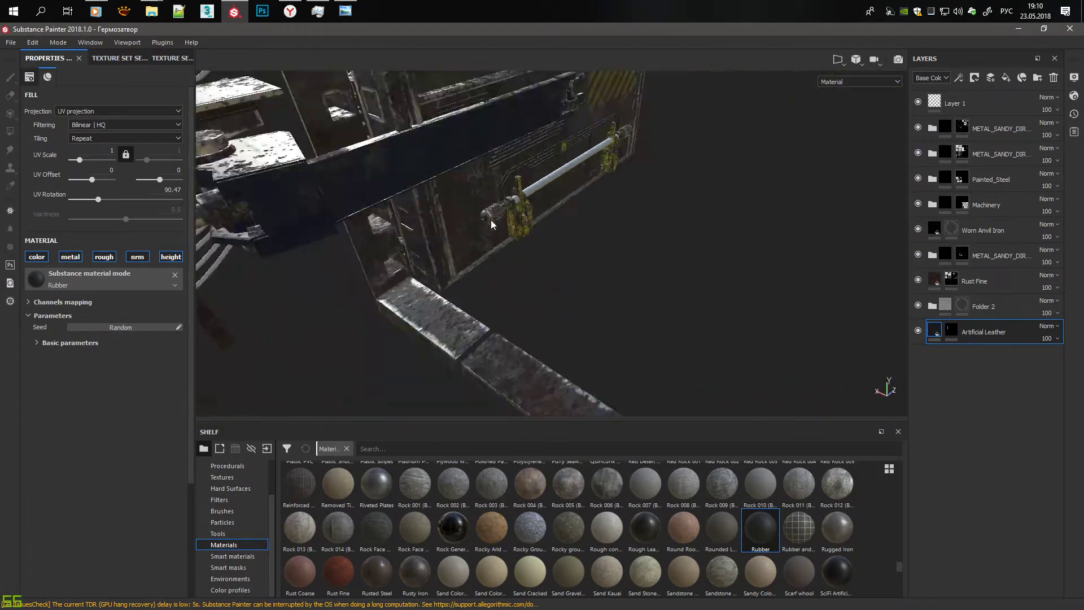
key(4)
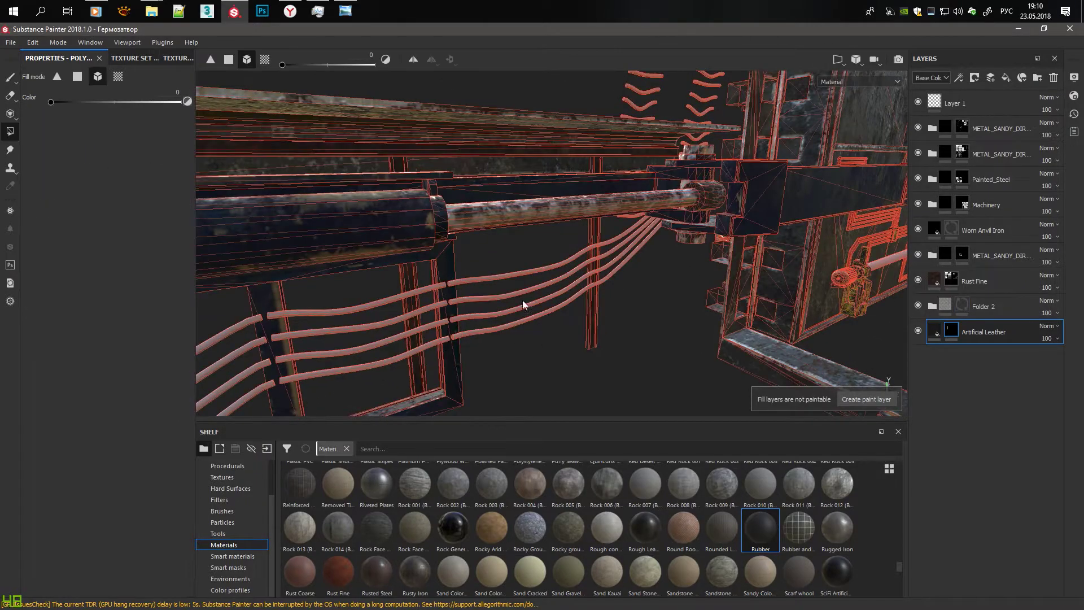
scroll(531, 290, down, 5)
click(934, 331)
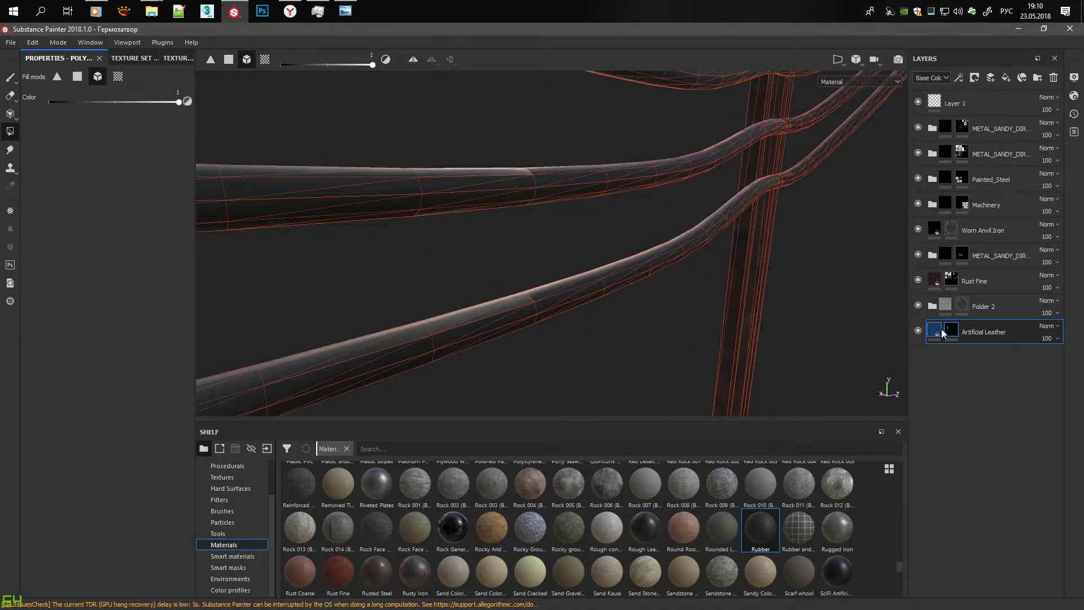
scroll(438, 253, down, 5)
mouse_move(438, 254)
alt+mouse_down()
mouse_move(412, 121)
mouse_move(587, 146)
alt+mouse_up()
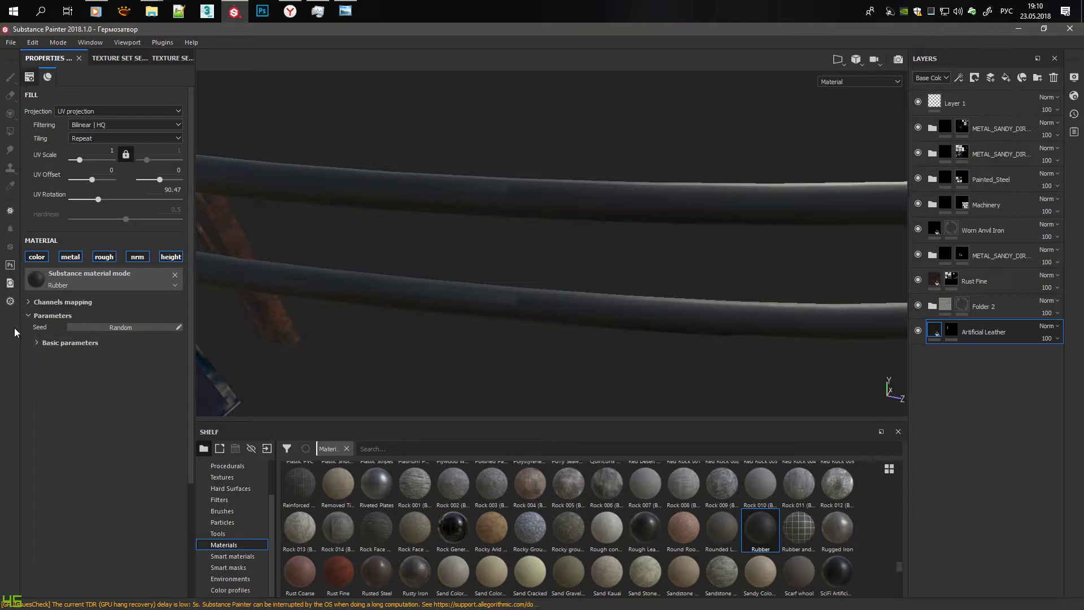
Step: Undo the Rubber material, leaving black base colour, metallic 0 and Grunge Map 30 roughness
click(37, 342)
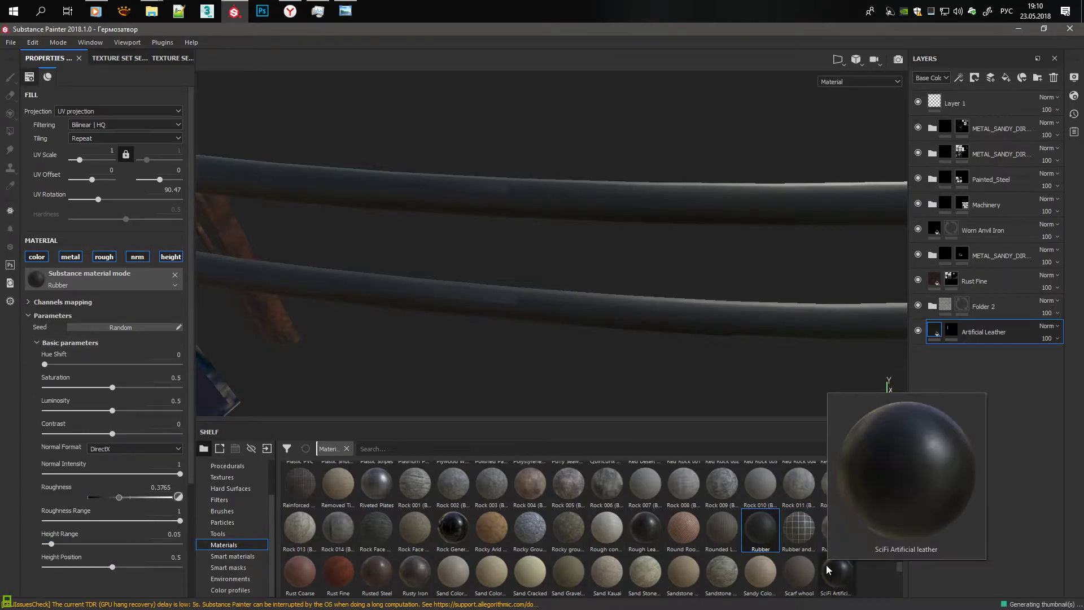
key(ctrl+z)
scroll(722, 532, down, 5)
mouse_move(339, 197)
alt+mouse_down()
mouse_move(326, 272)
mouse_move(349, 281)
mouse_move(216, 242)
mouse_move(410, 231)
mouse_move(404, 256)
alt+mouse_up()
scroll(410, 231, up, 3)
key(4)
scroll(371, 215, down, 3)
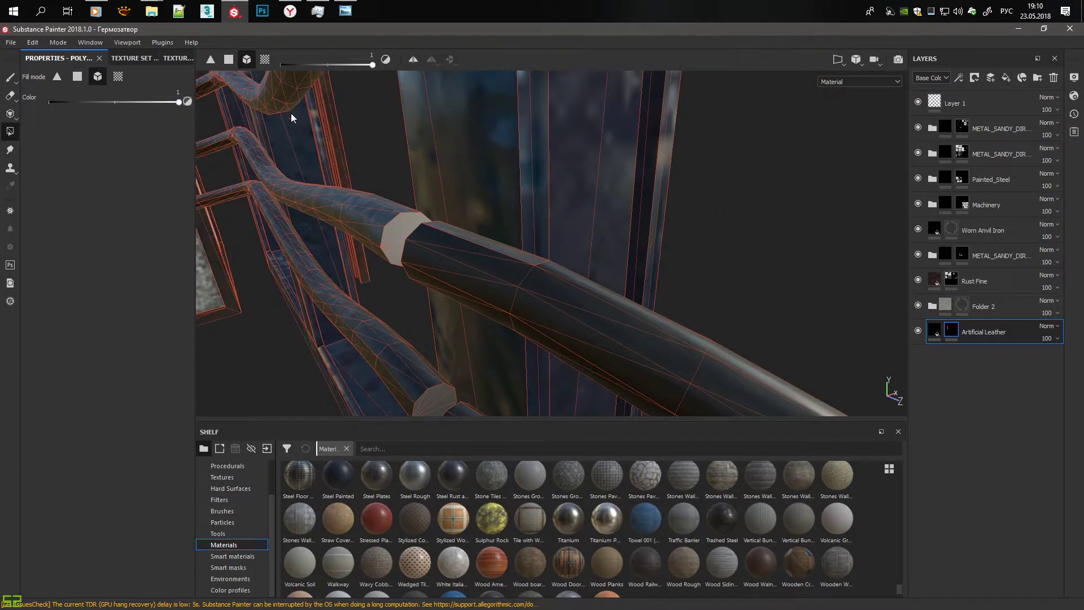
Step: Orbit around the cables, frame, wall and back to a full exterior door view
mouse_move(291, 117)
alt+mouse_down()
mouse_move(573, 317)
mouse_move(419, 266)
mouse_move(464, 229)
mouse_move(578, 221)
mouse_move(821, 378)
mouse_move(747, 235)
mouse_move(875, 293)
mouse_move(790, 283)
mouse_move(895, 382)
mouse_move(903, 310)
mouse_move(707, 377)
alt+mouse_up()
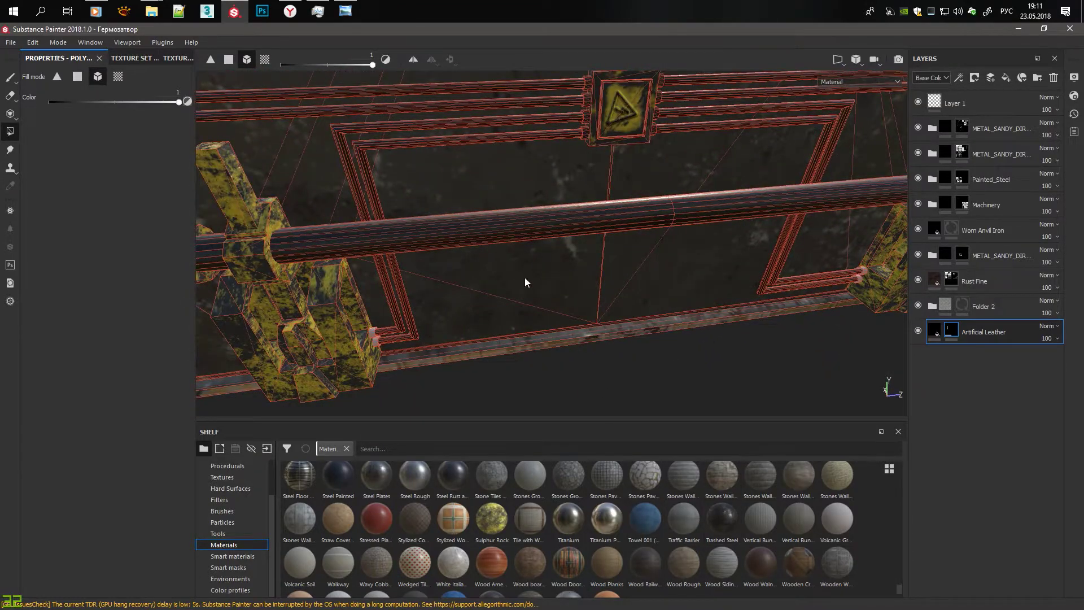
mouse_move(525, 281)
alt+mouse_down()
mouse_move(578, 173)
mouse_move(202, 227)
mouse_move(615, 293)
mouse_move(310, 293)
mouse_move(749, 215)
mouse_move(592, 286)
alt+mouse_up()
mouse_move(641, 168)
alt+mouse_down()
mouse_move(648, 234)
mouse_move(693, 240)
mouse_move(734, 225)
alt+mouse_up()
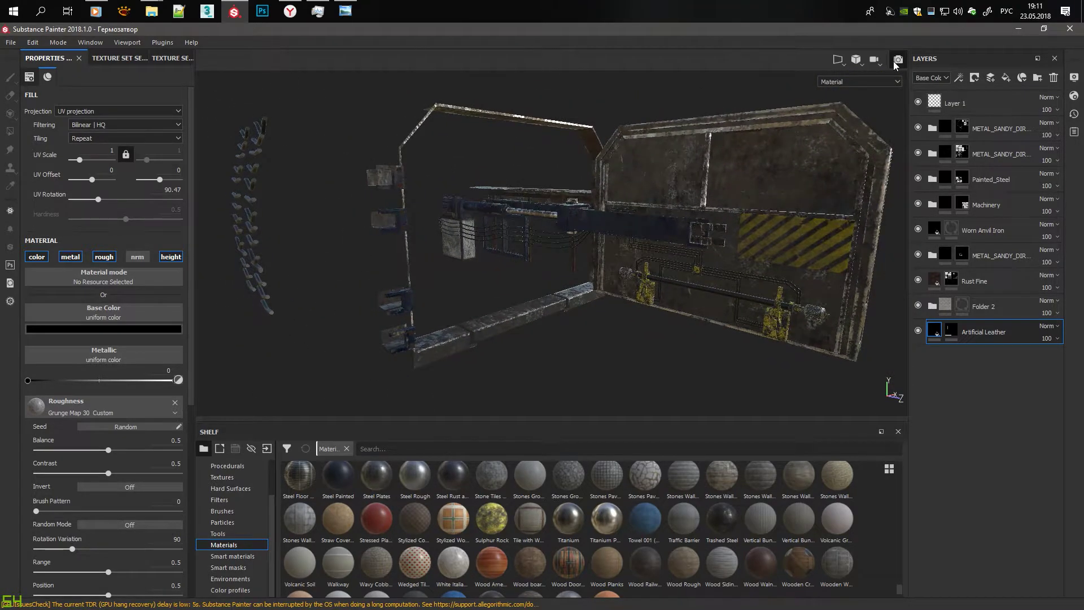
Step: Render the door in Iray with override resolution 1920×1080, then exit Iray
click(895, 60)
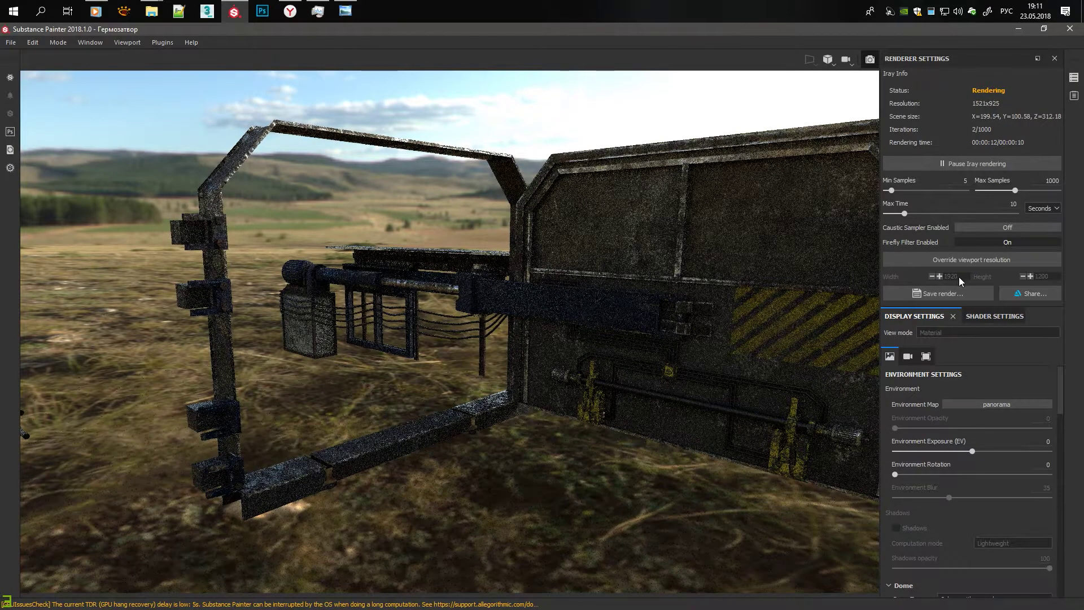
click(960, 259)
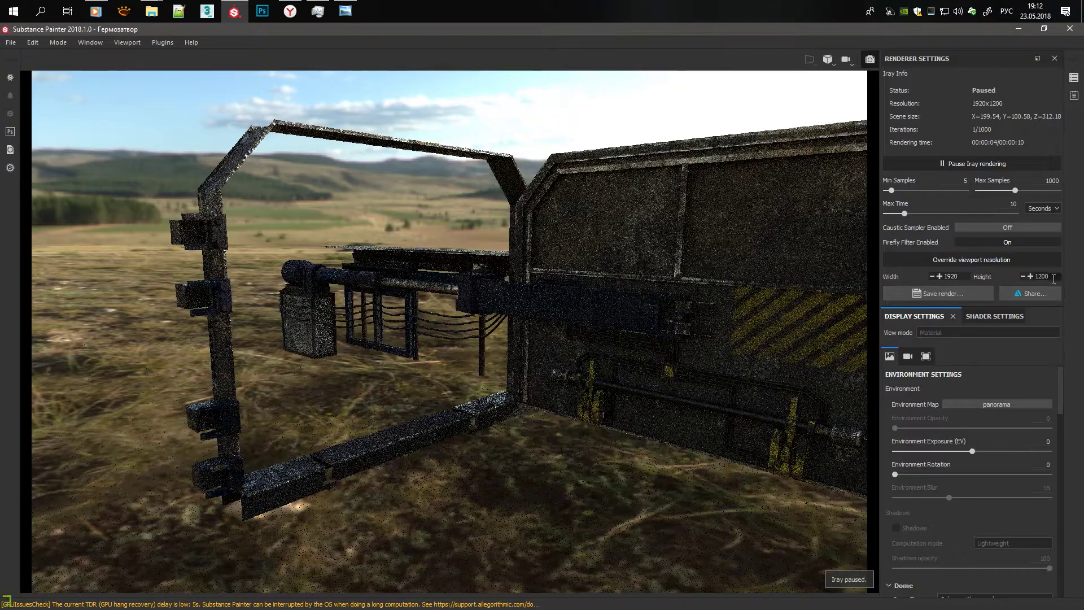
double_click(1042, 276)
text(1080)
scroll(903, 459, down, 3)
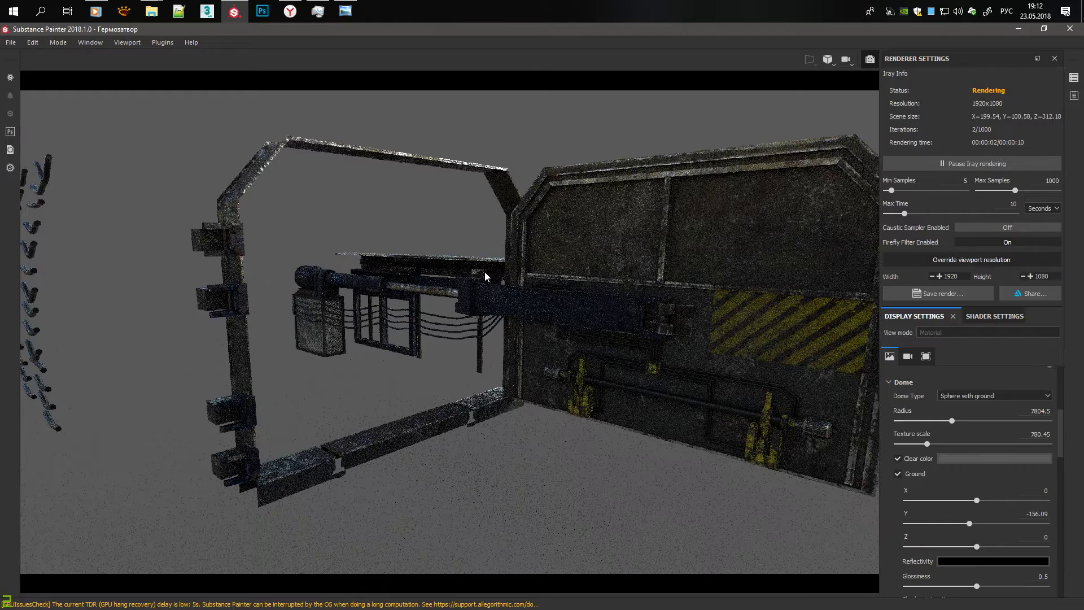
alt+drag(485, 276, 500, 279)
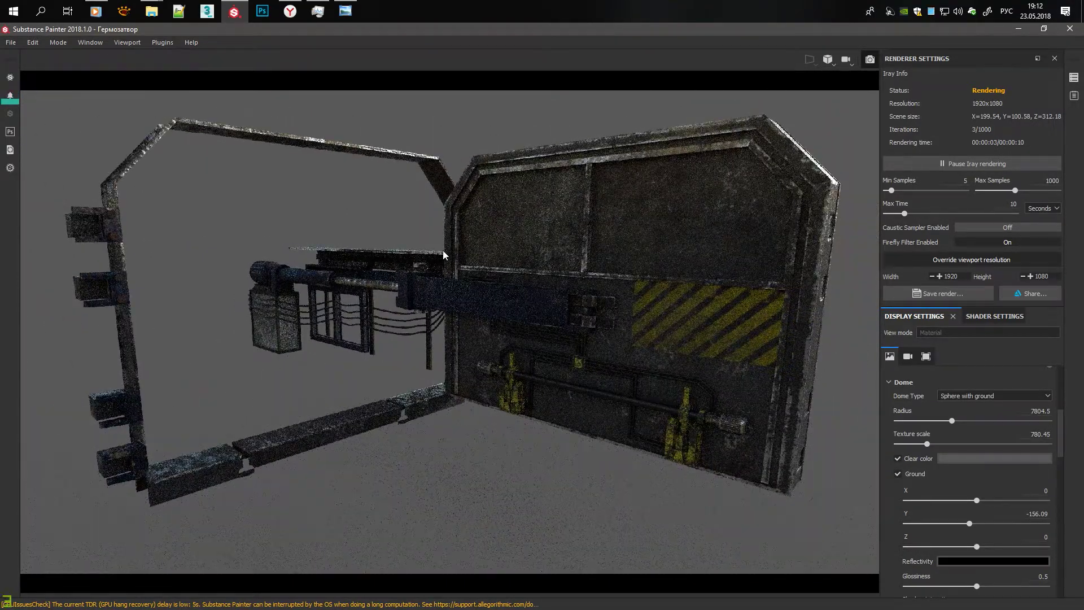
click(872, 61)
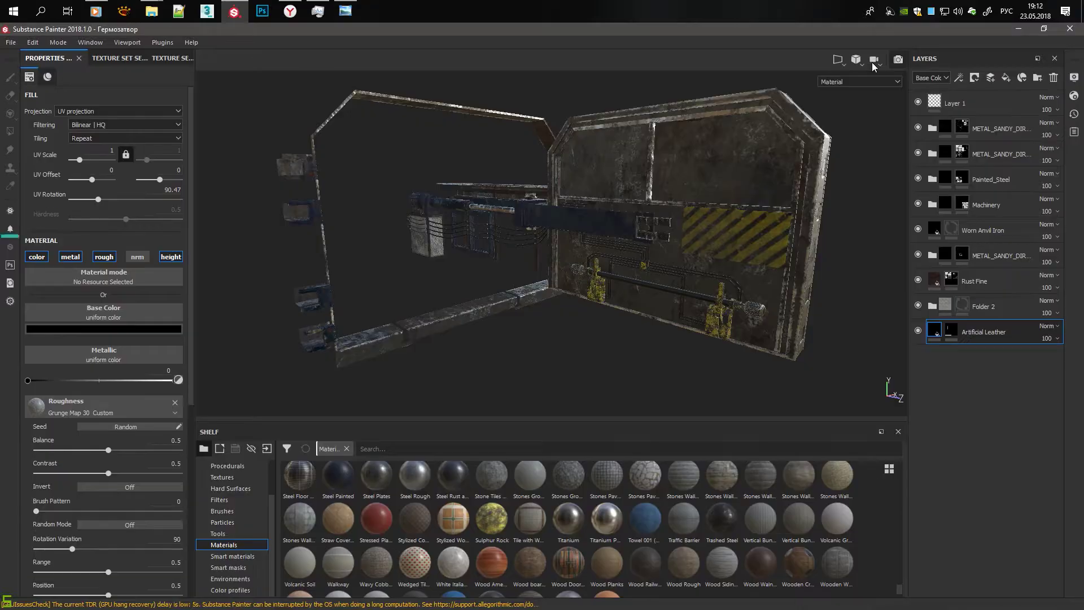
Step: Tweak the olive-yellow base colour of the Color layer inside Painted_Steel
click(924, 255)
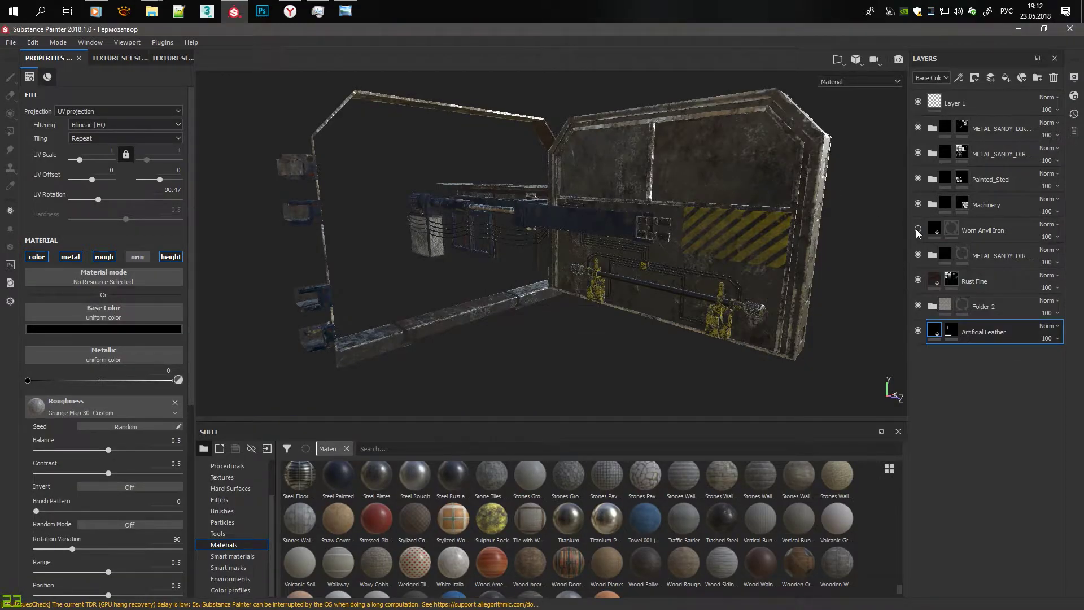
click(931, 179)
click(931, 433)
click(135, 329)
drag(276, 403, 280, 397)
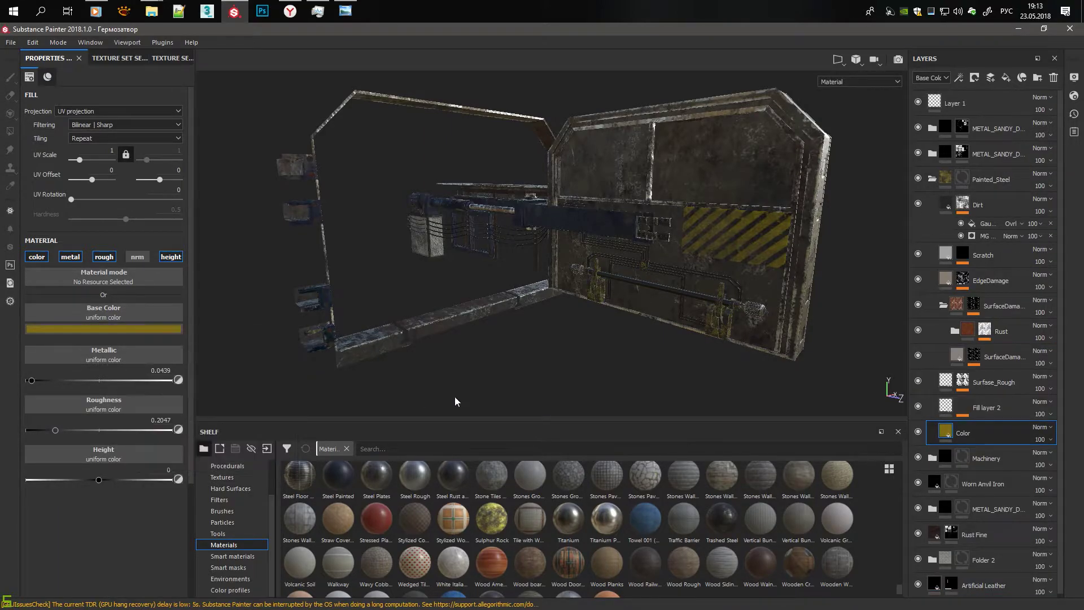
mouse_move(454, 212)
alt+mouse_down()
mouse_move(463, 200)
mouse_move(503, 220)
alt+mouse_up()
Step: Re-render in Iray with Max Time raised to 60 seconds
click(899, 62)
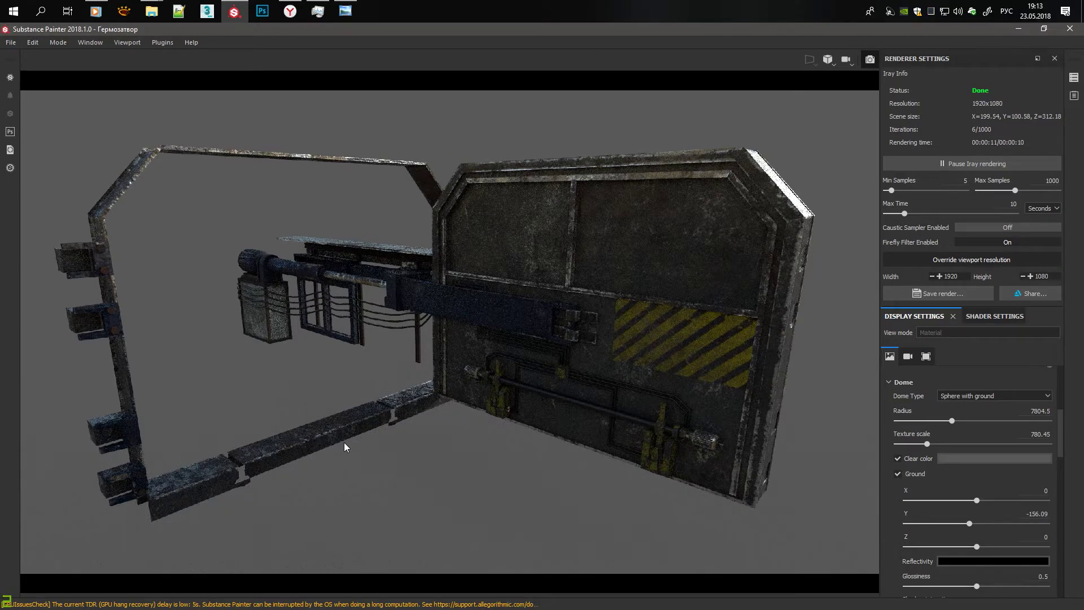
drag(903, 213, 918, 213)
key(alt)
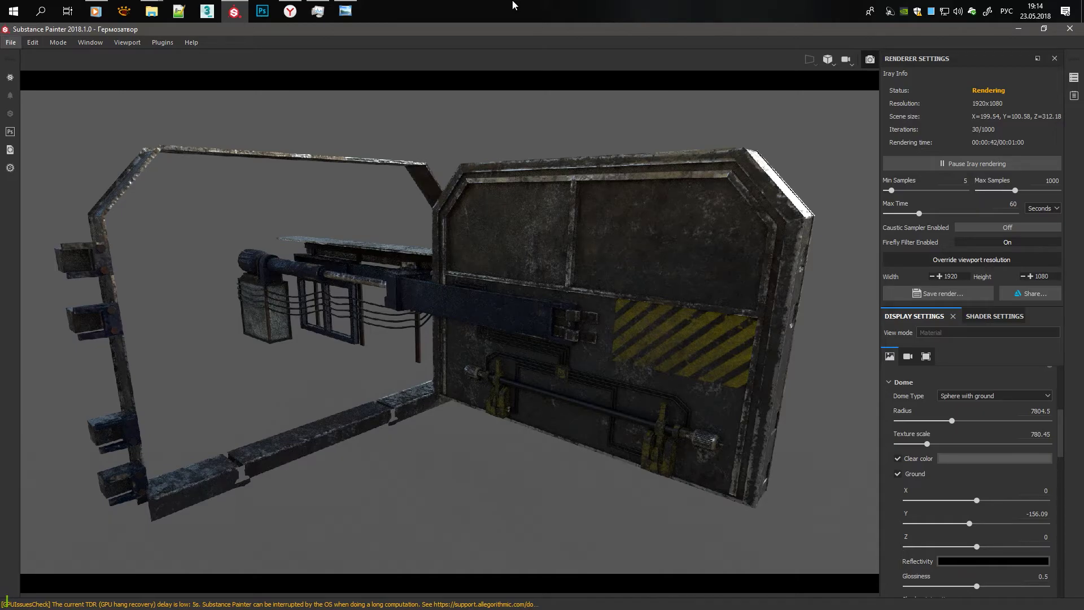
Step: Check GPU load in Task Manager, then stop the screen recording
key(ctrl+shift+Escape)
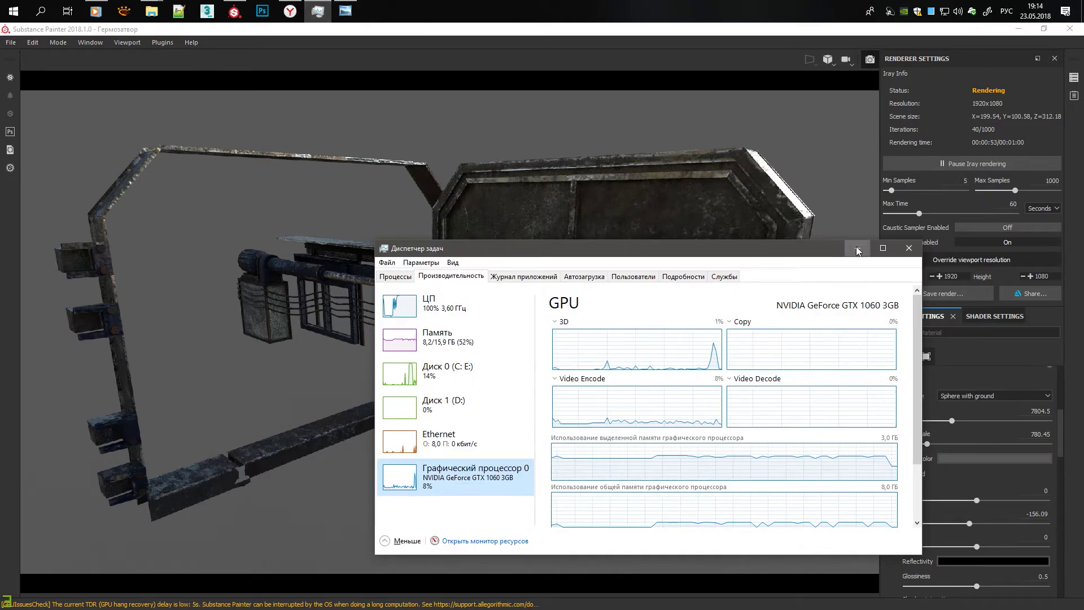
click(700, 50)
key(alt+z)
click(551, 219)
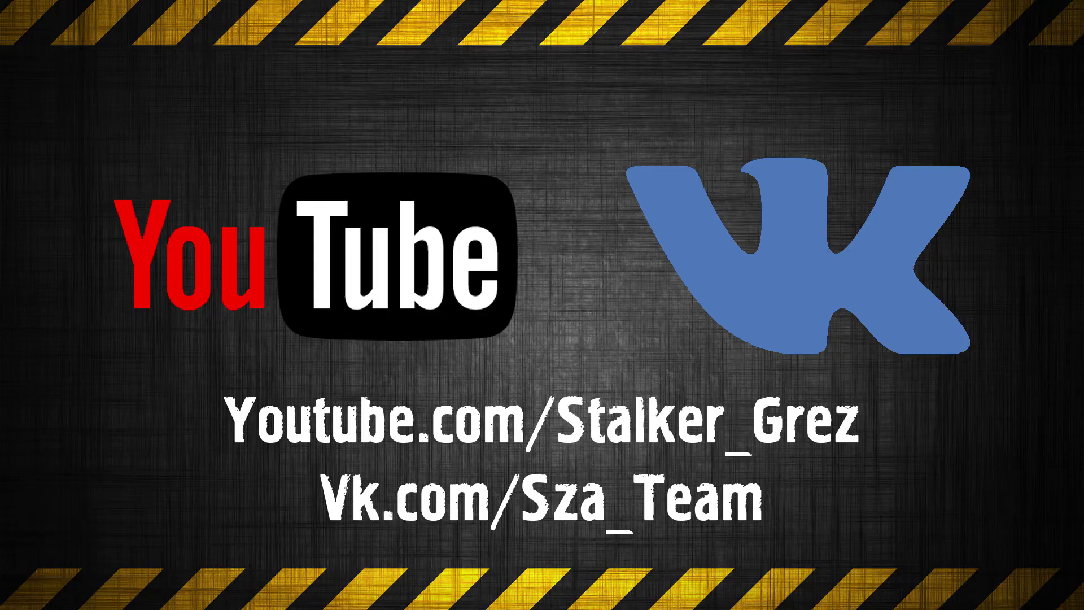